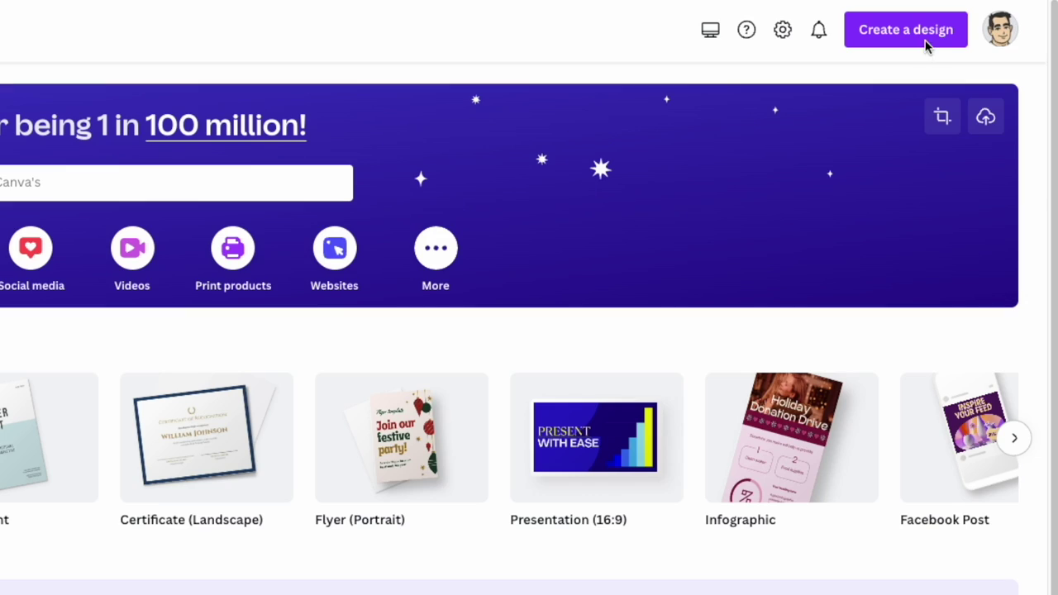
Create a new custom-size design measuring 4500 × 5400 px.
click(907, 37)
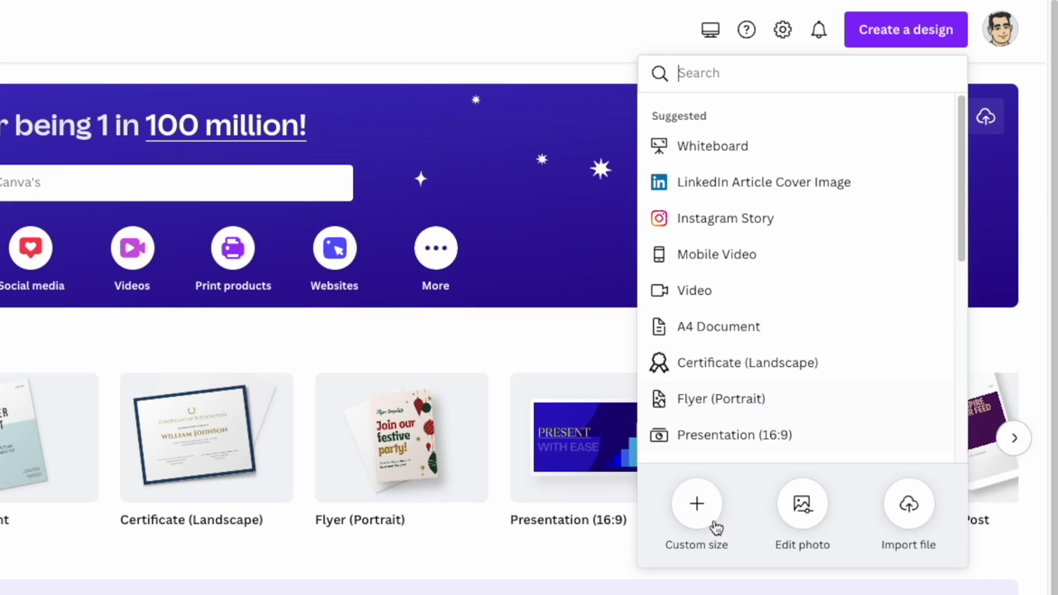
click(697, 504)
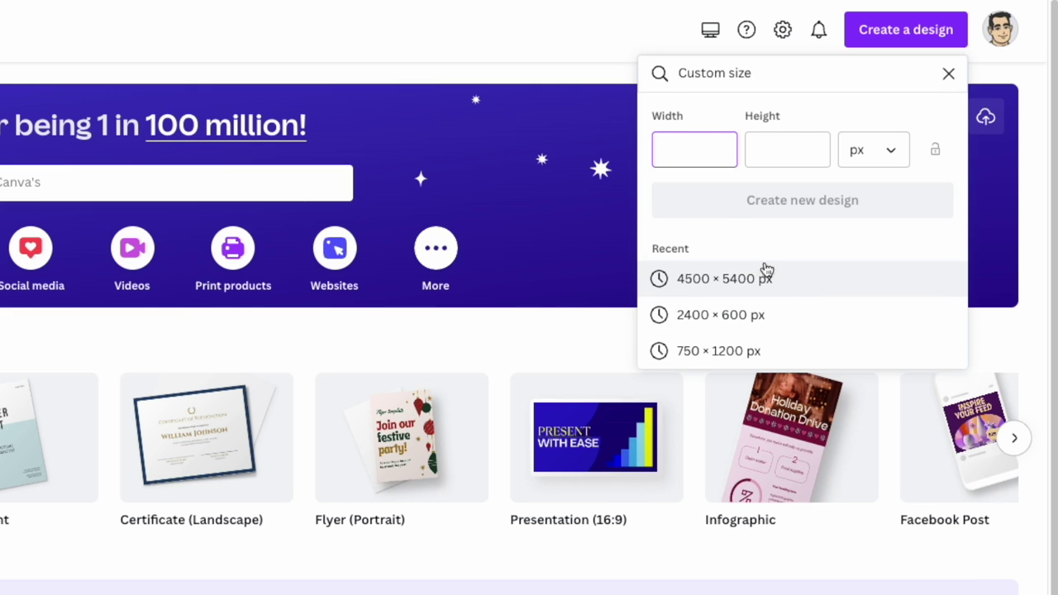
click(682, 156)
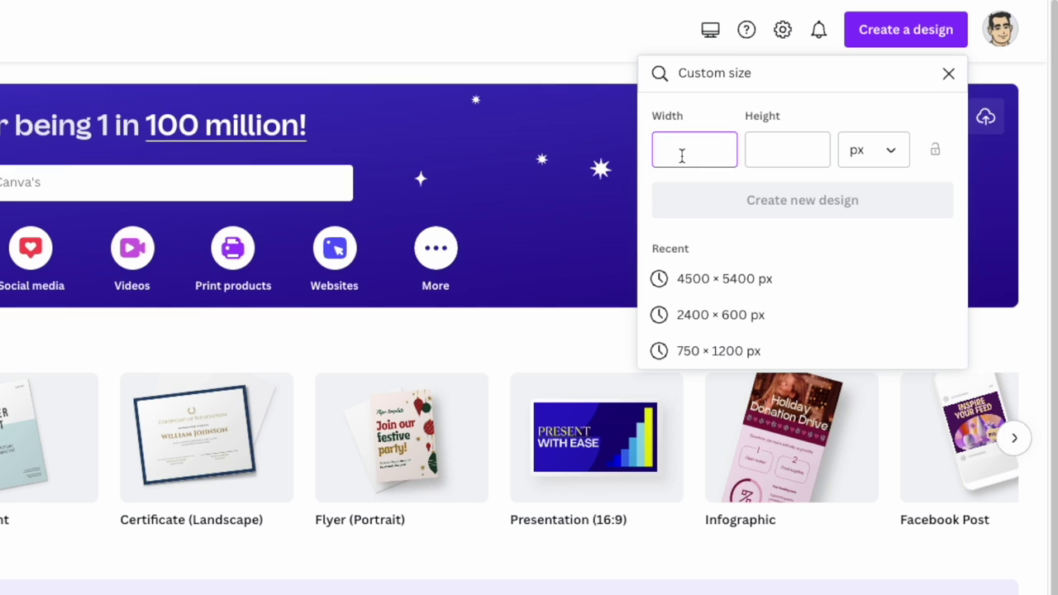
click(761, 152)
text(5400)
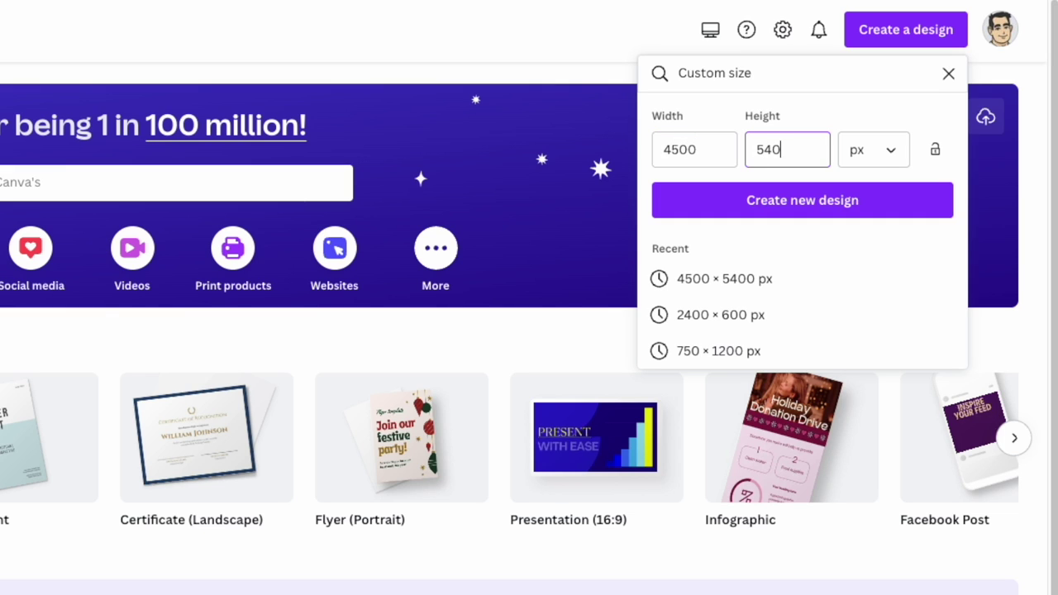
click(803, 200)
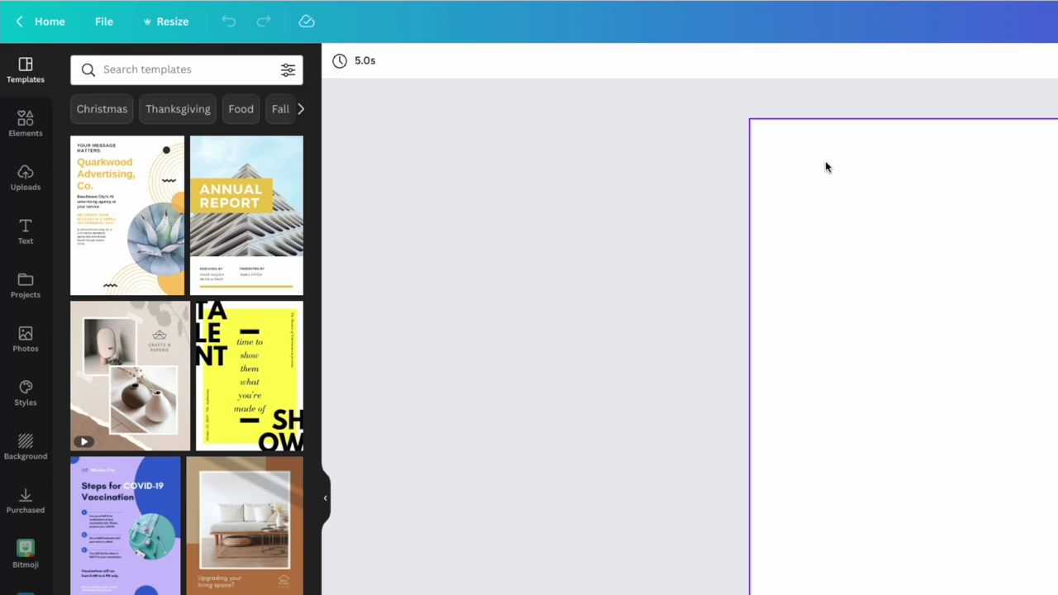
Fill the blank page's background with black.
click(827, 169)
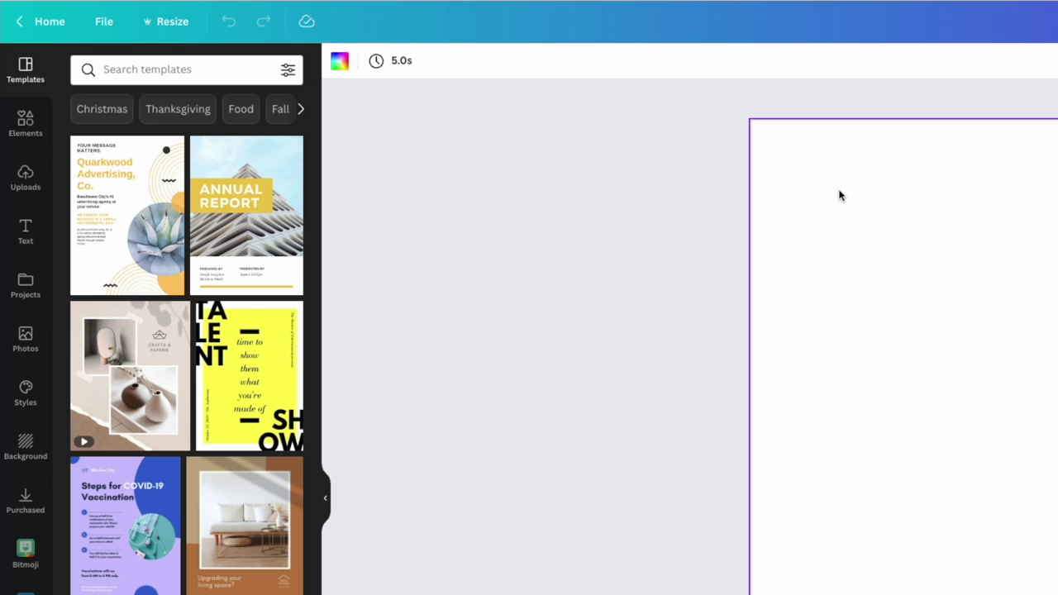
click(340, 62)
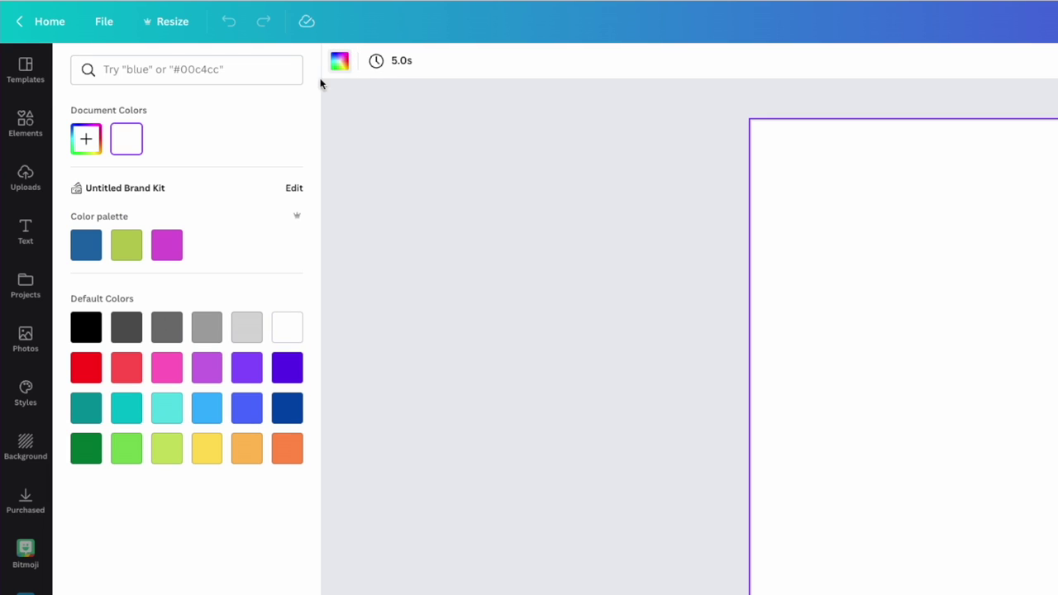
click(87, 333)
click(26, 70)
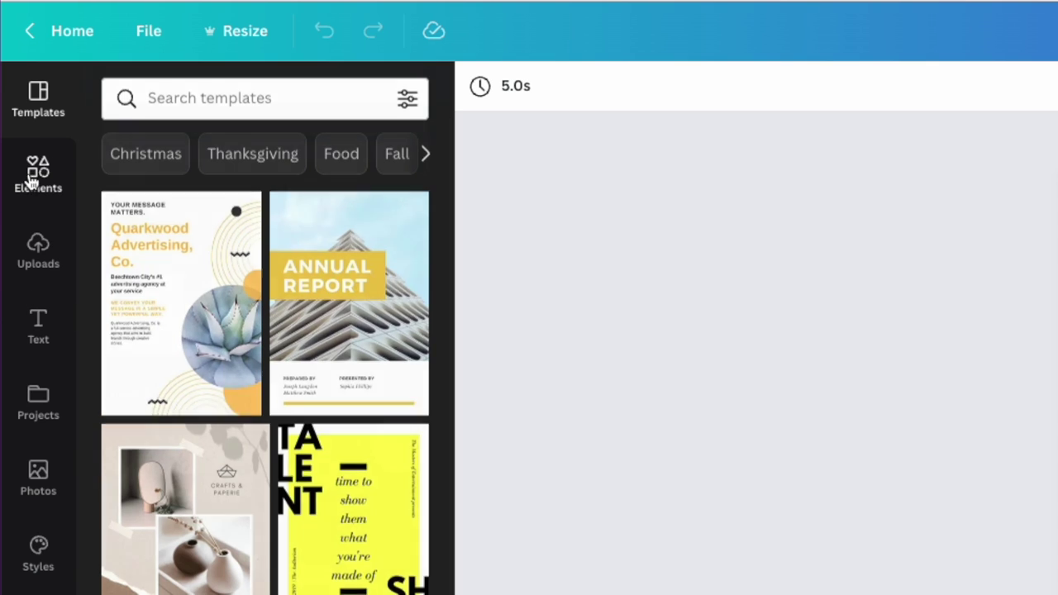
Add a basic square shape to the black page and search the elements library for "square".
click(33, 175)
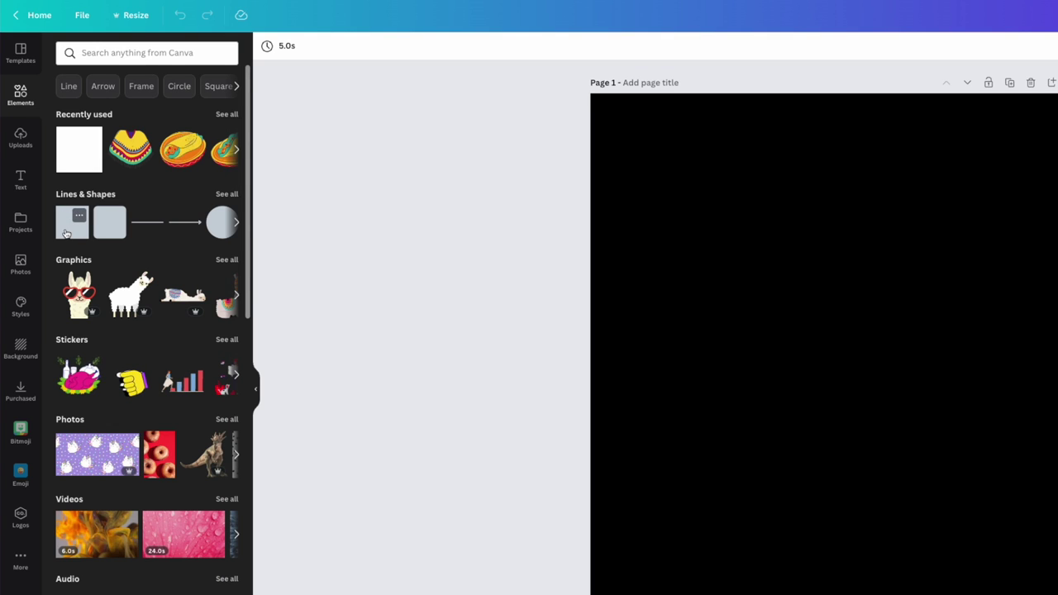
click(66, 234)
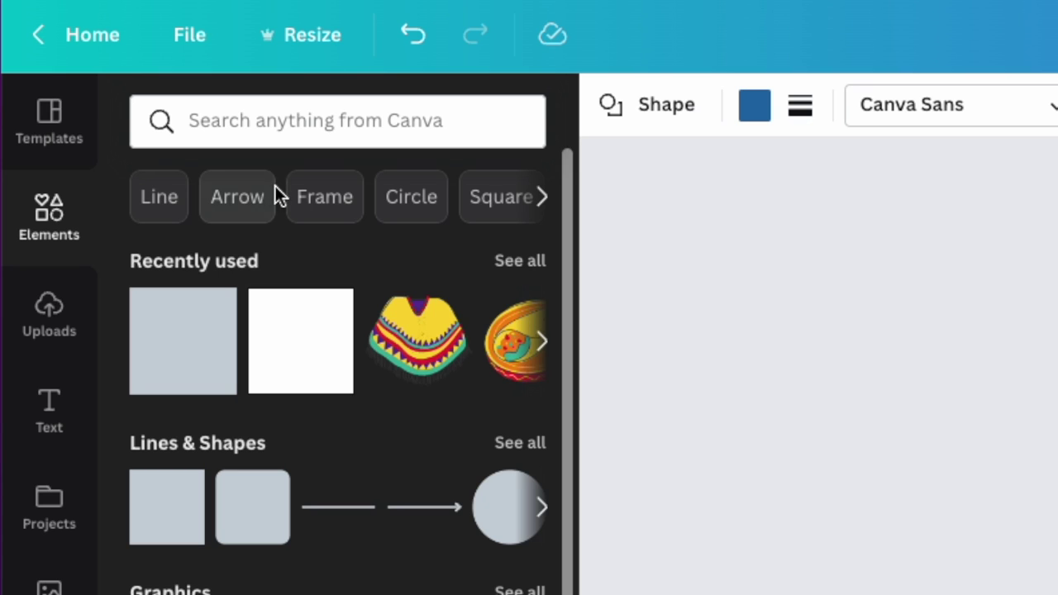
click(244, 121)
text(square)
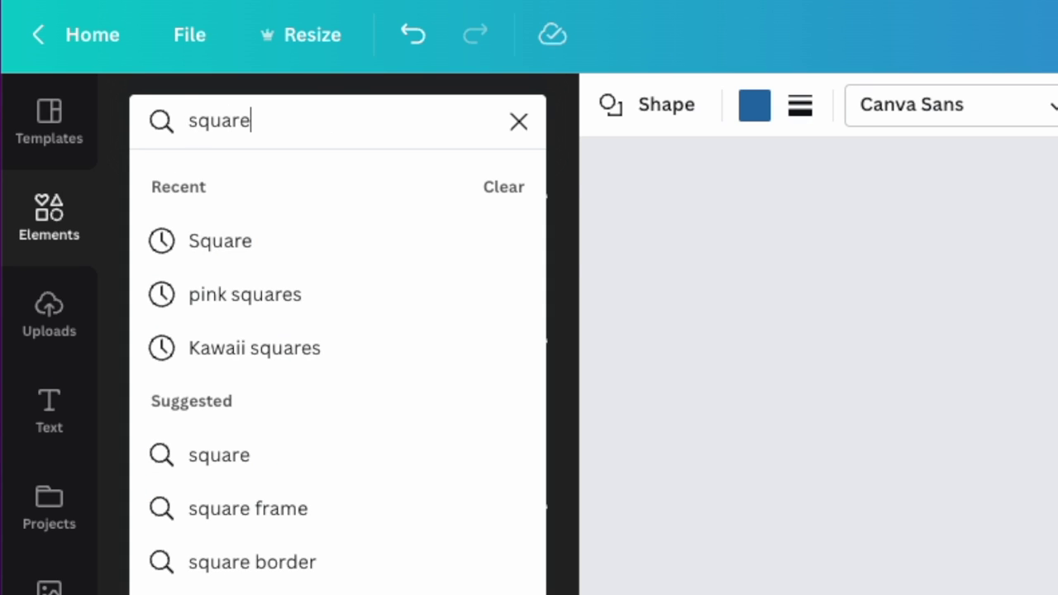
key(Return)
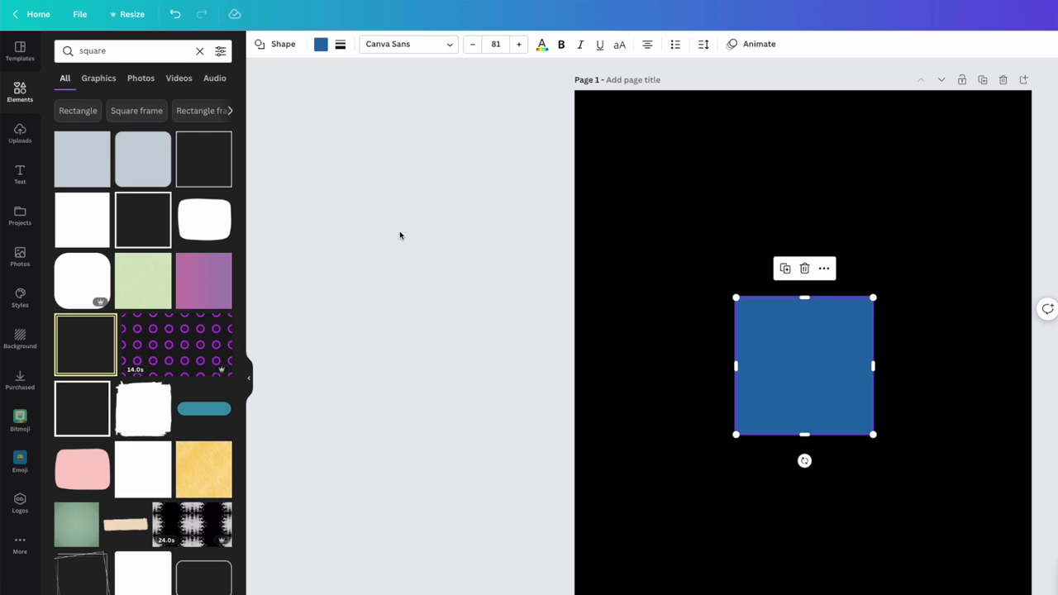
Duplicate the blue square and align the two squares side by side near the top of page 1.
drag(806, 322, 702, 191)
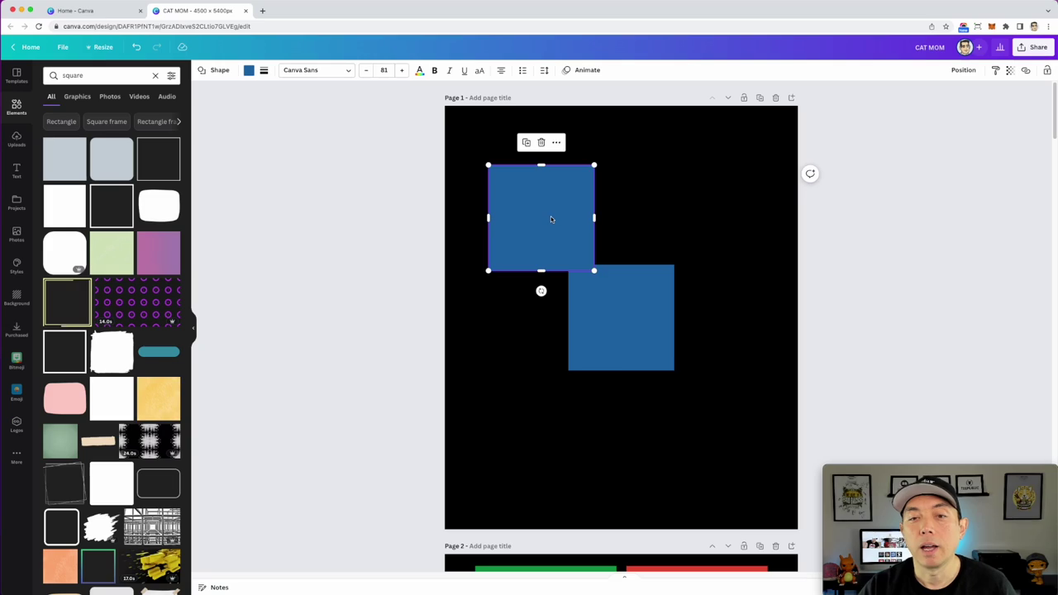
drag(713, 236, 709, 205)
drag(615, 306, 650, 181)
Enlarge both squares together, center them, and duplicate the pair directly below to form a two-by-two grid.
shift+click(566, 191)
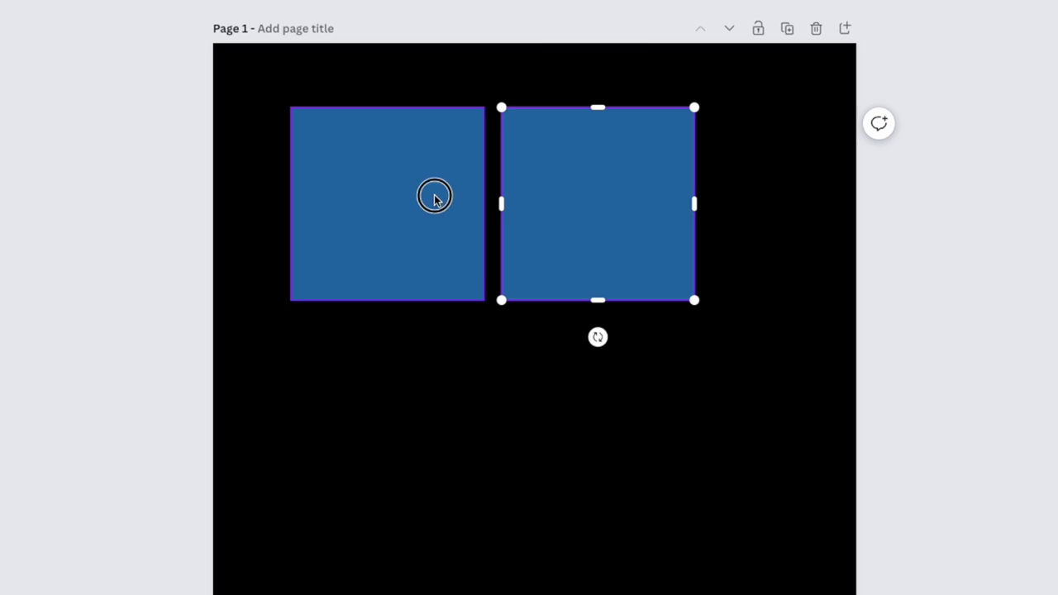
drag(696, 303, 797, 355)
drag(720, 249, 702, 243)
drag(649, 191, 634, 435)
click(871, 193)
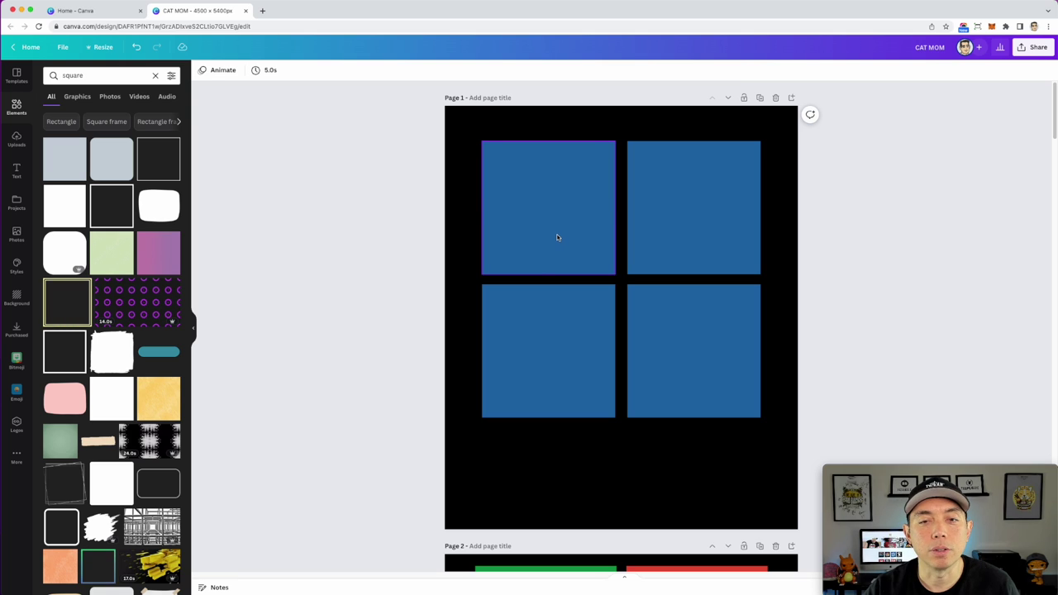
Fill the grid's upper-left square with the default orange and the upper-right square with the default red.
click(556, 237)
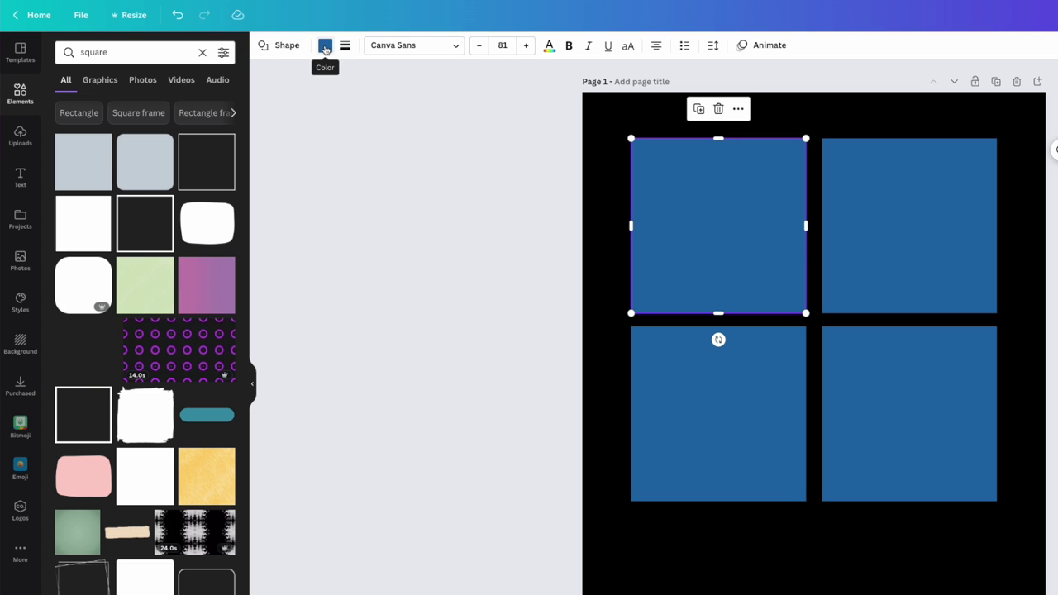
click(325, 47)
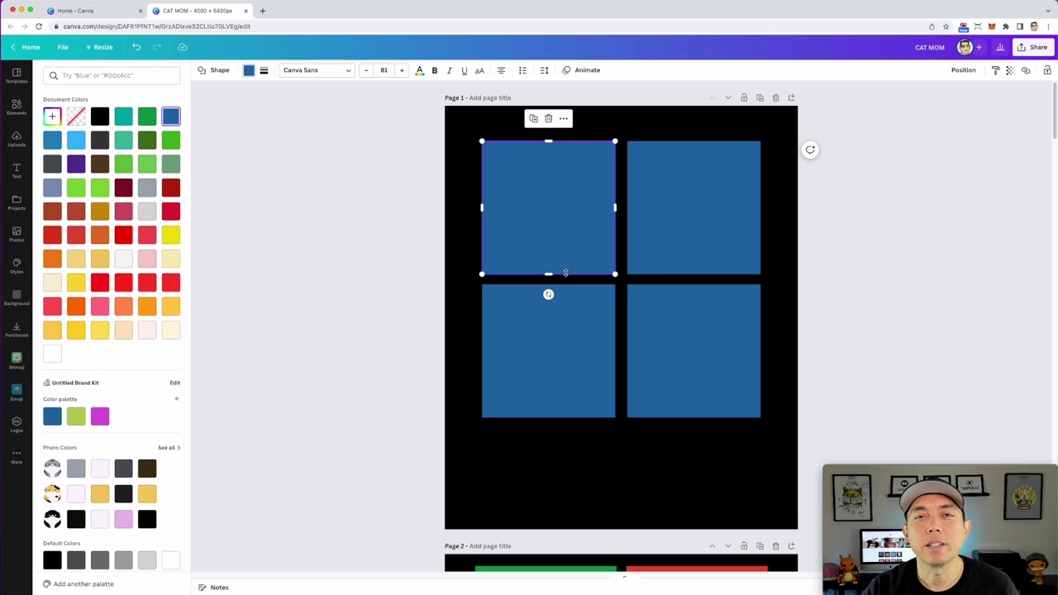
scroll(881, 321, down, 10)
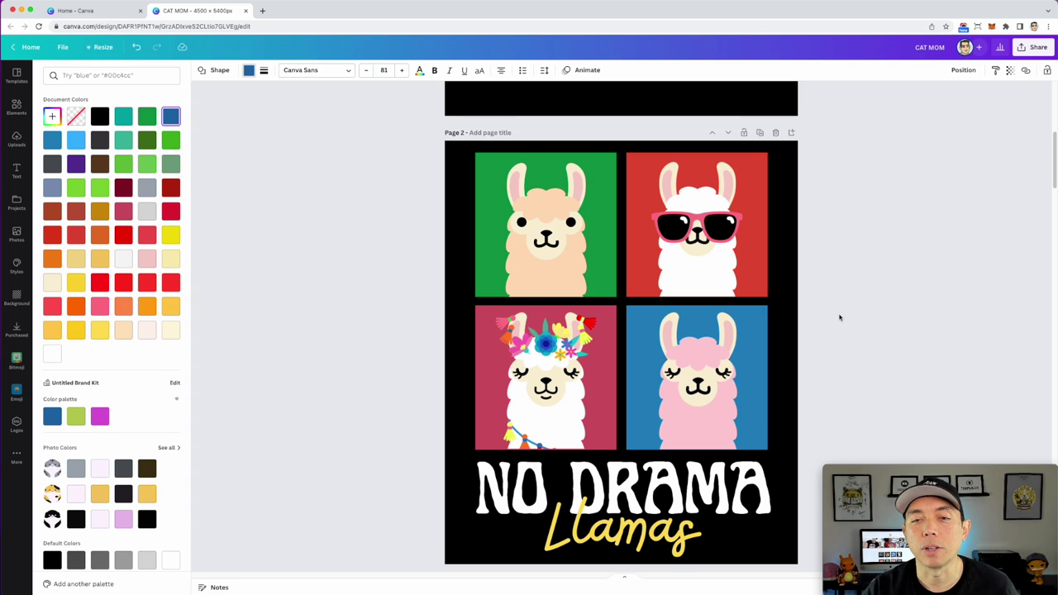
scroll(161, 399, down, 1)
scroll(160, 398, down, 3)
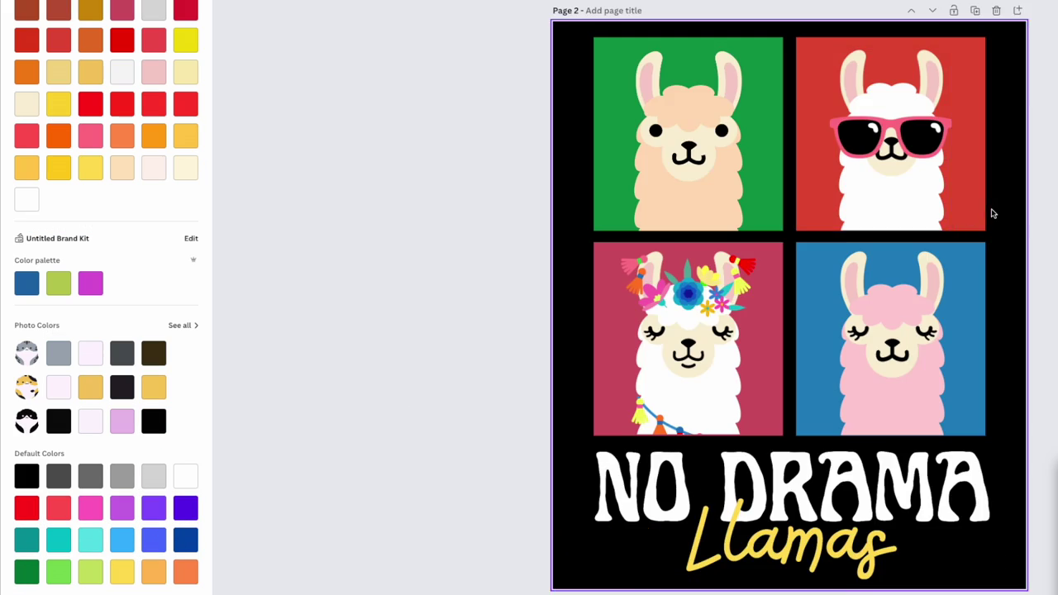
scroll(768, 288, up, 5)
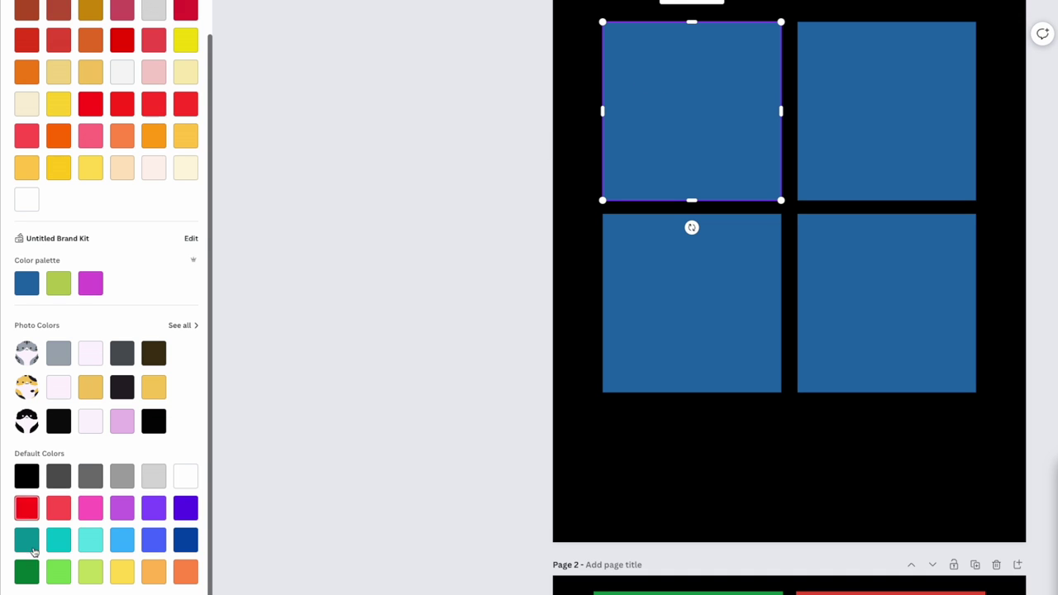
click(187, 573)
click(885, 137)
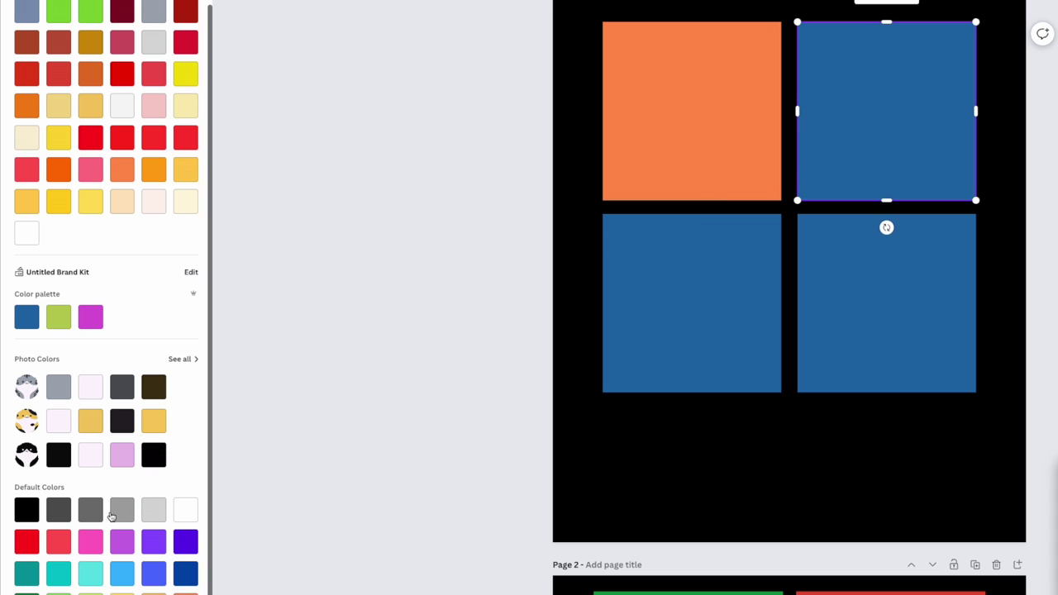
click(27, 541)
Fill the grid's lower-right square with the custom pink #FFA5A5.
scroll(224, 501, down, 1)
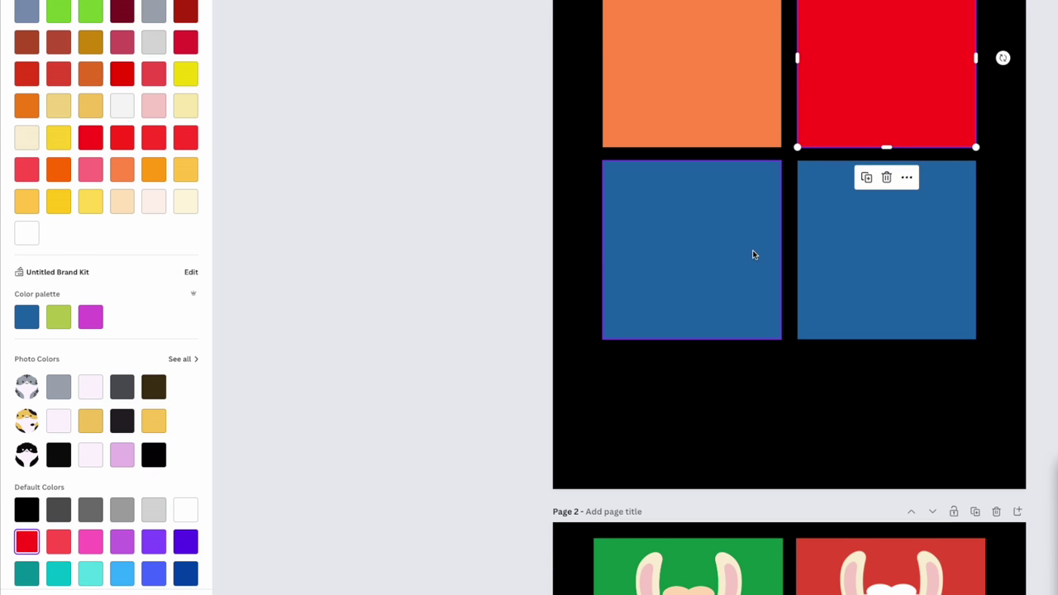
click(752, 249)
scroll(205, 469, down, 1)
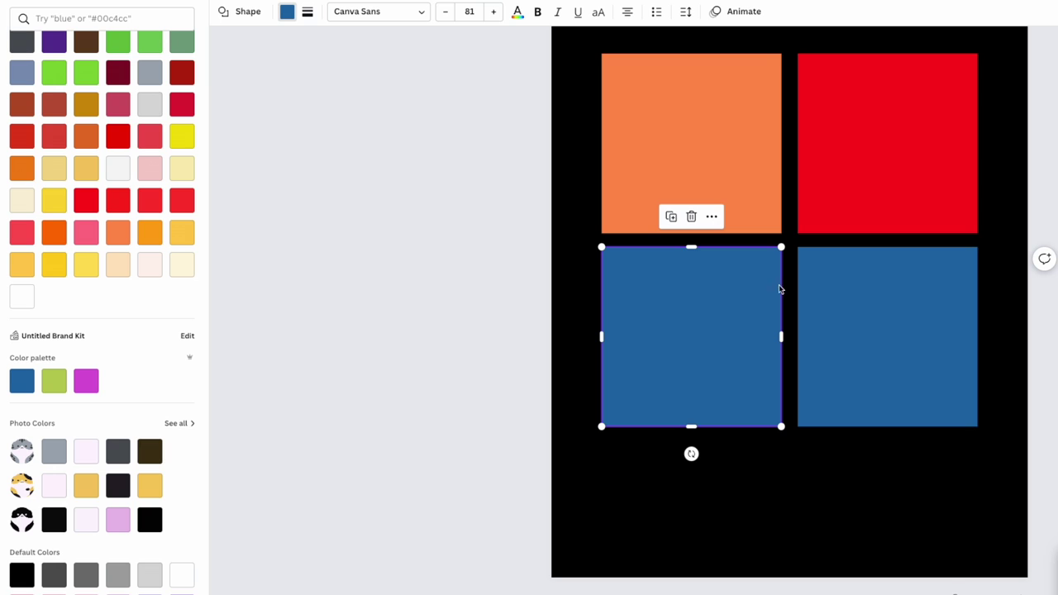
click(843, 318)
scroll(82, 165, up, 3)
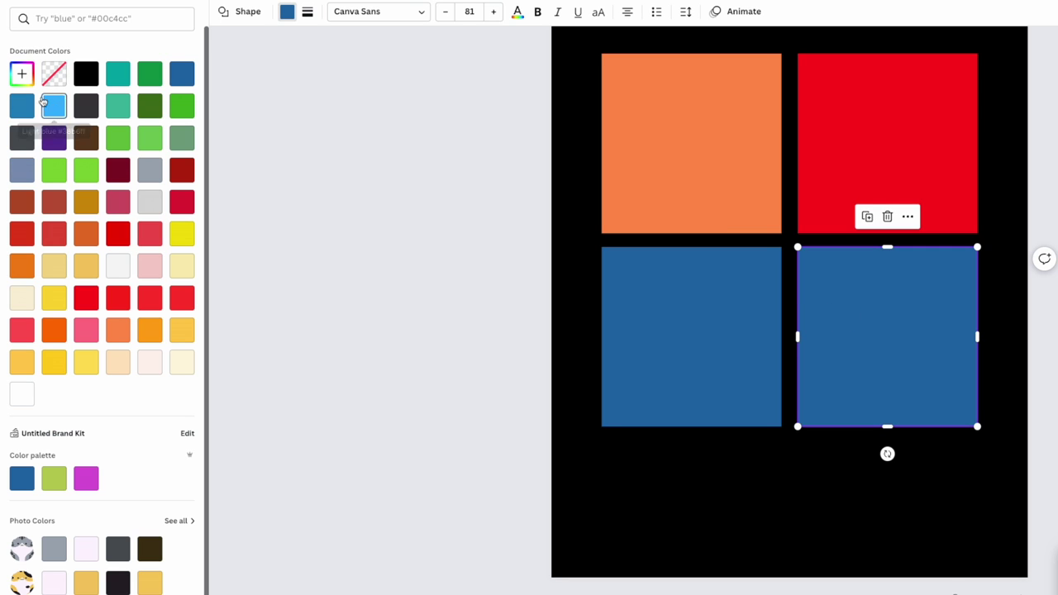
click(21, 75)
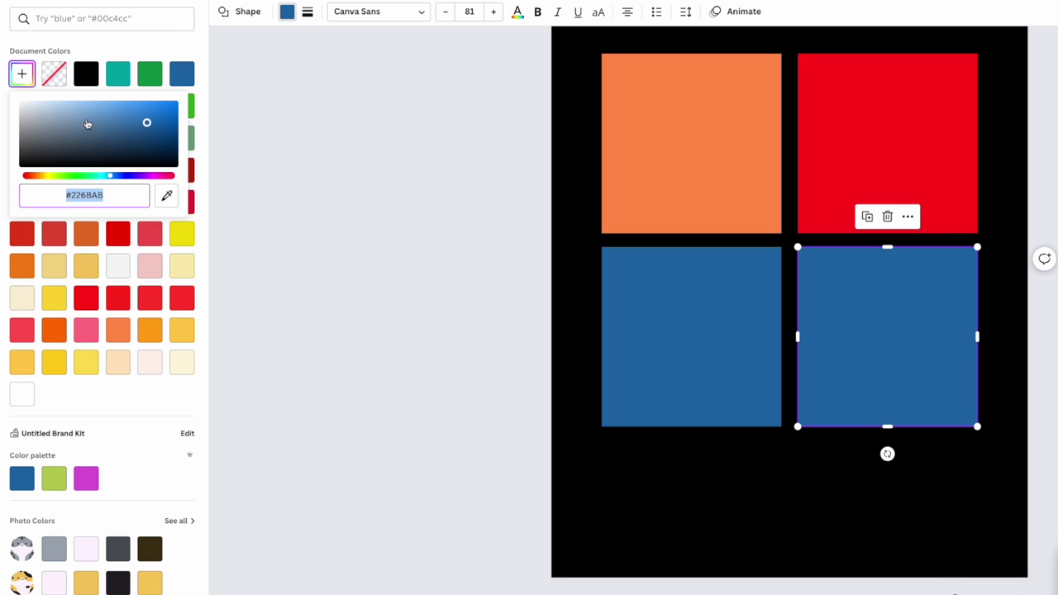
drag(91, 128, 98, 132)
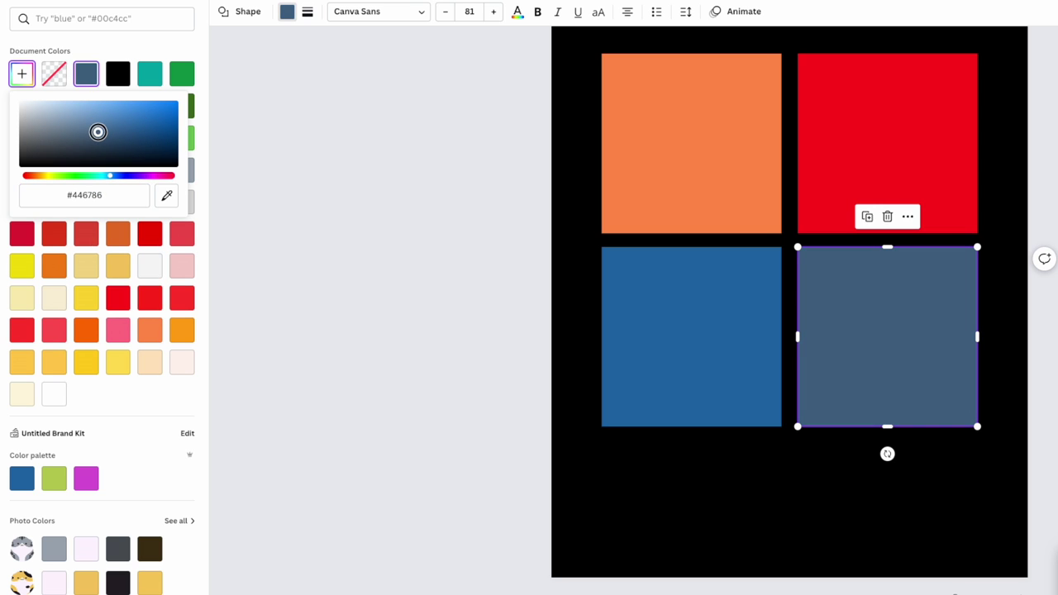
drag(110, 177, 171, 180)
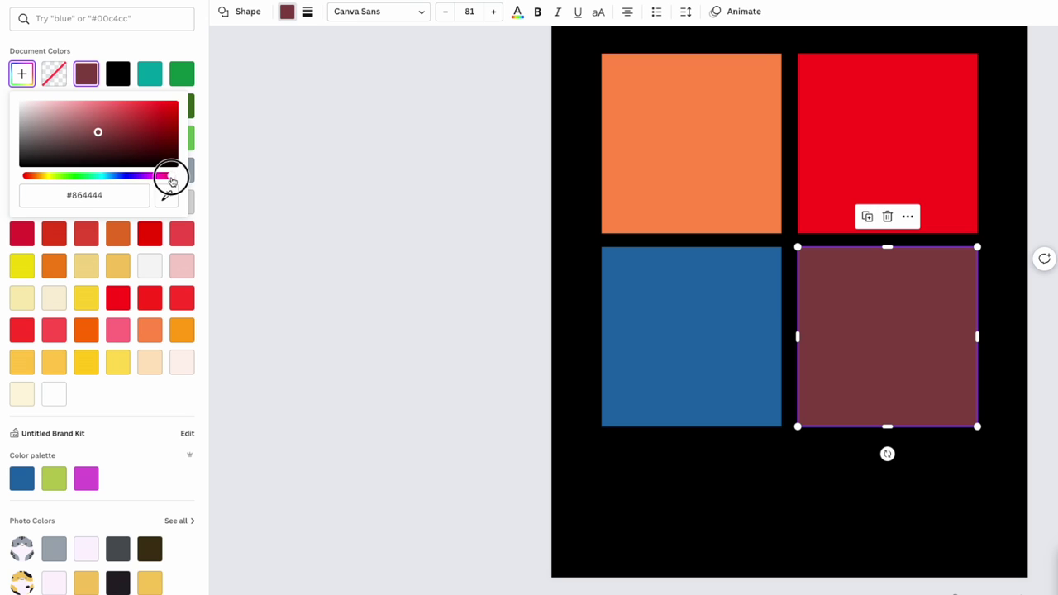
drag(98, 131, 75, 99)
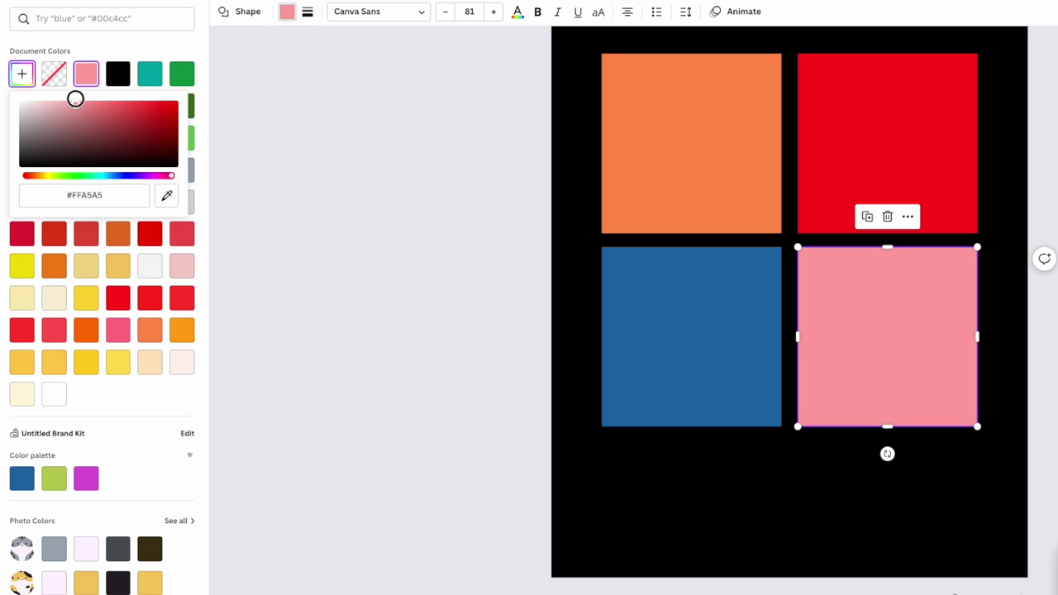
Recolor the upper-left square on page 1 with the green behind the first llama on page 2.
scroll(502, 191, down, 5)
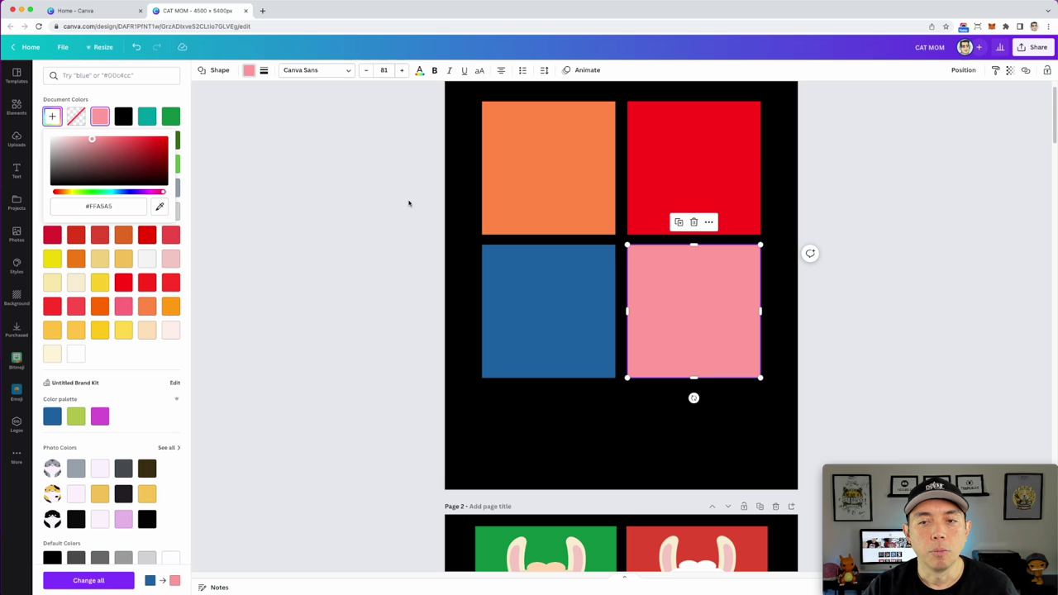
scroll(623, 321, up, 2)
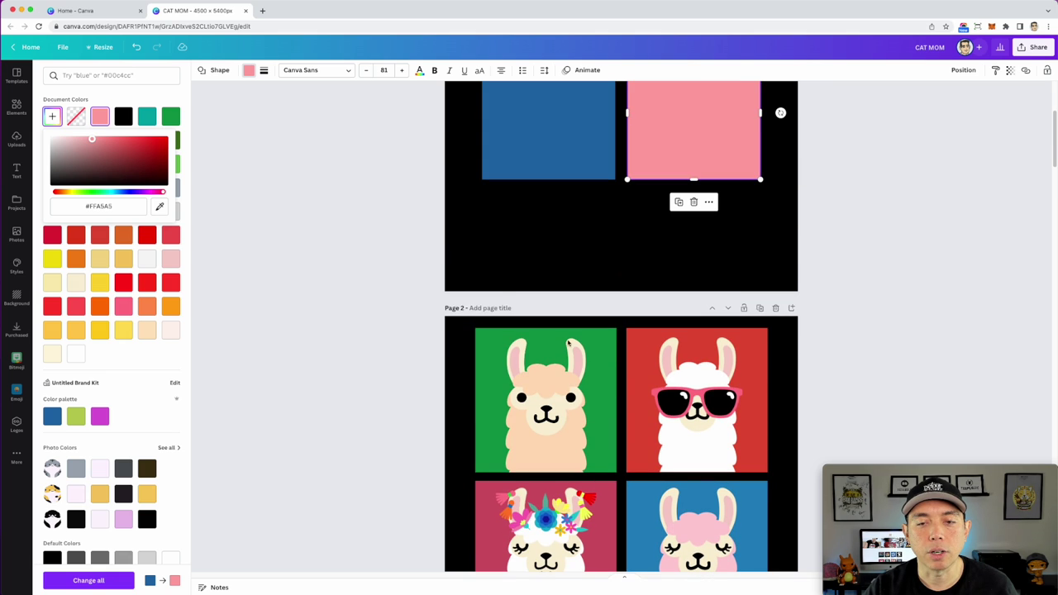
click(612, 332)
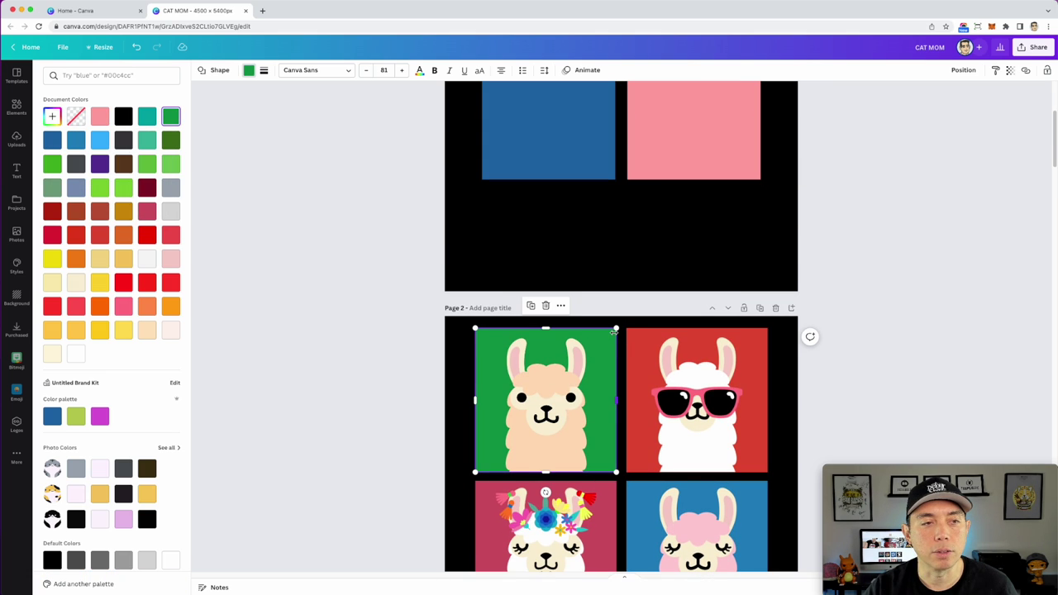
scroll(407, 177, up, 5)
click(501, 193)
click(173, 119)
Recolor the upper-right square on page 1 with the red behind the sunglasses llama on page 2.
scroll(628, 281, down, 5)
click(635, 281)
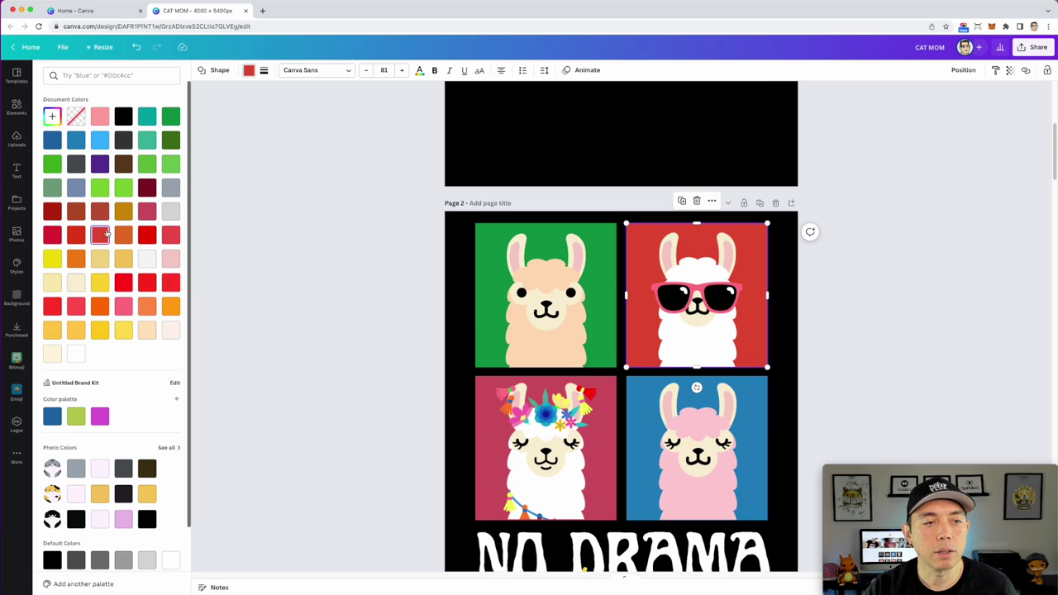
scroll(691, 190, up, 3)
click(675, 117)
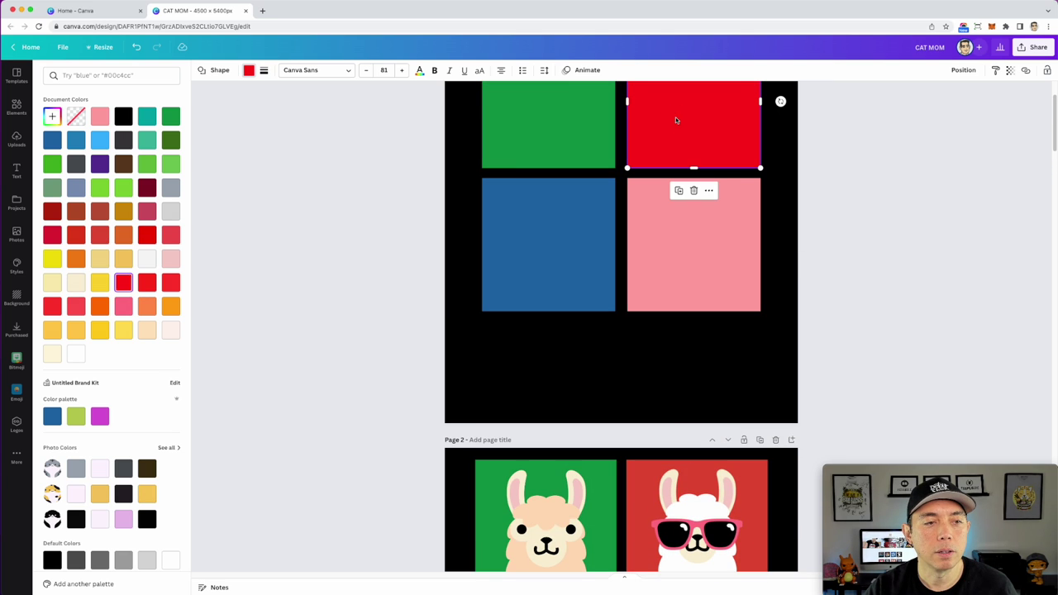
click(100, 235)
Recolor the lower-left square on page 1 with the crimson behind the flower-crowned llama on page 2.
scroll(616, 400, down, 3)
scroll(615, 400, down, 2)
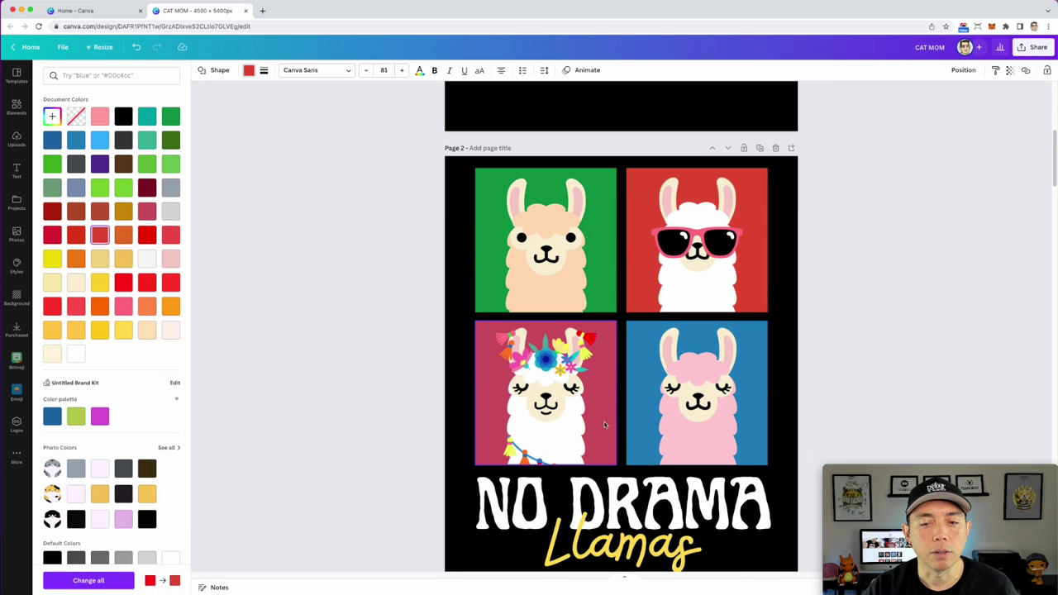
click(601, 407)
scroll(279, 370, up, 2)
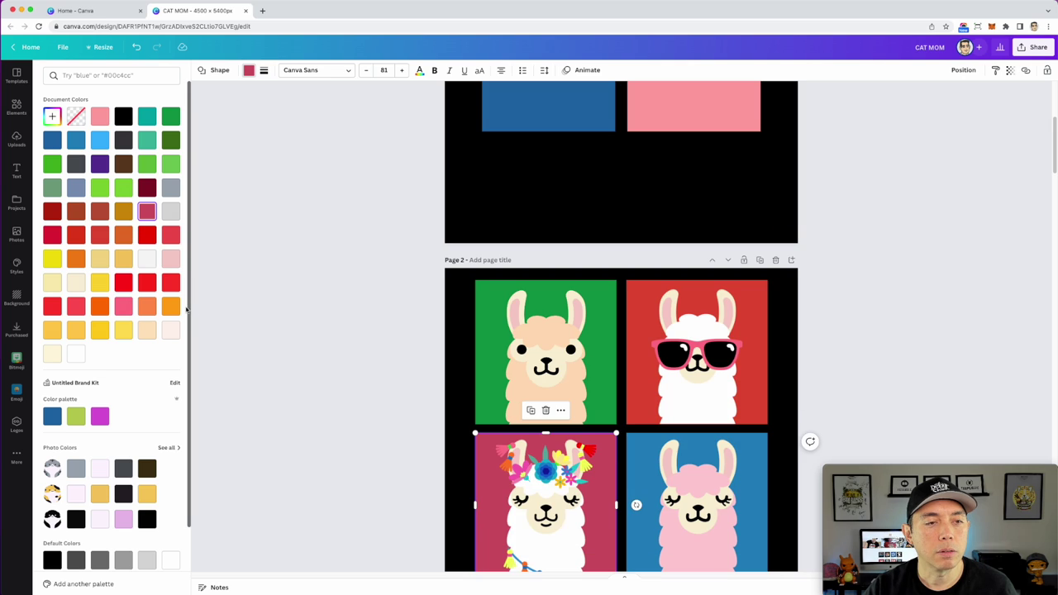
click(540, 118)
click(147, 211)
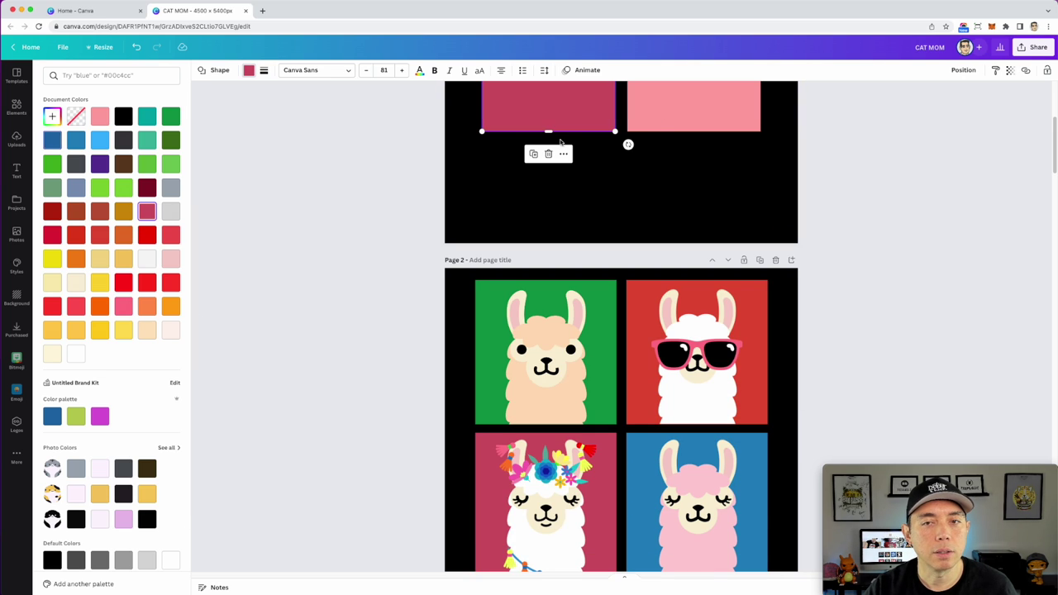
Recolor the lower-right square on page 1 with the blue behind the pink llama on page 2.
click(712, 122)
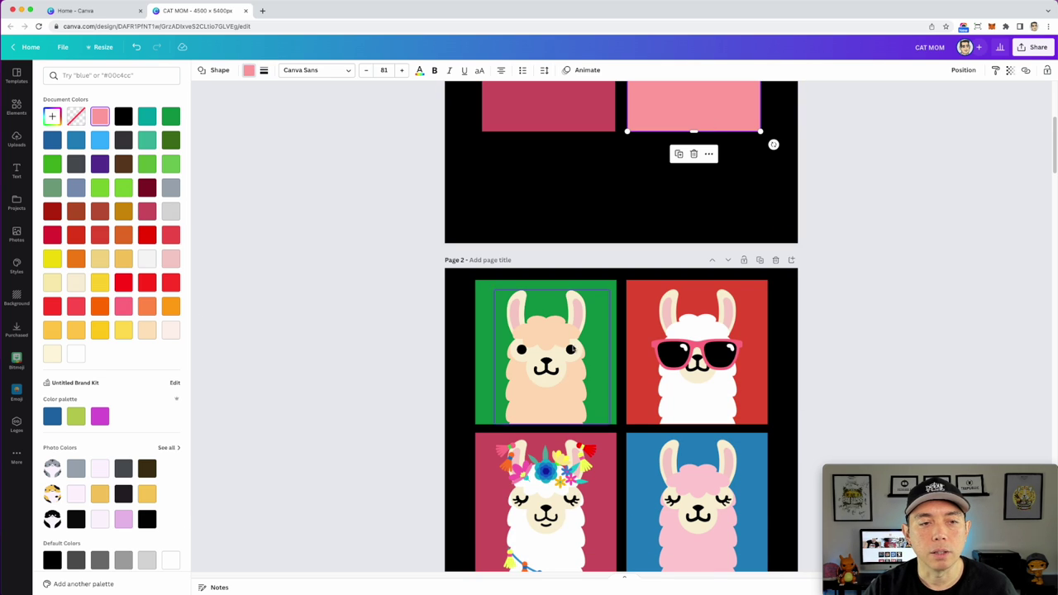
click(627, 434)
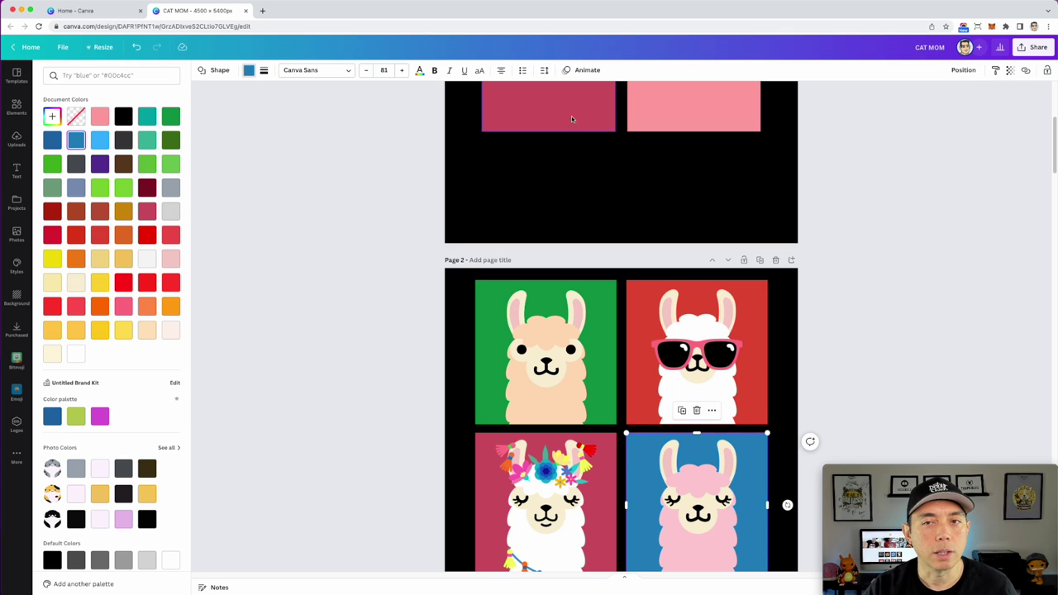
click(695, 103)
click(76, 140)
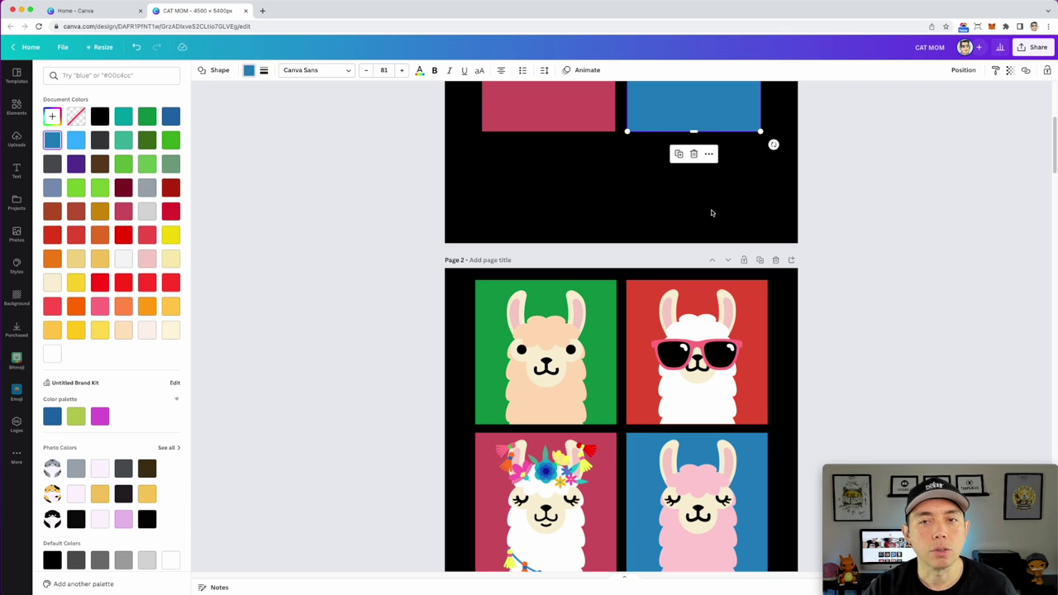
scroll(710, 209, down, 2)
scroll(719, 248, up, 4)
scroll(724, 346, up, 3)
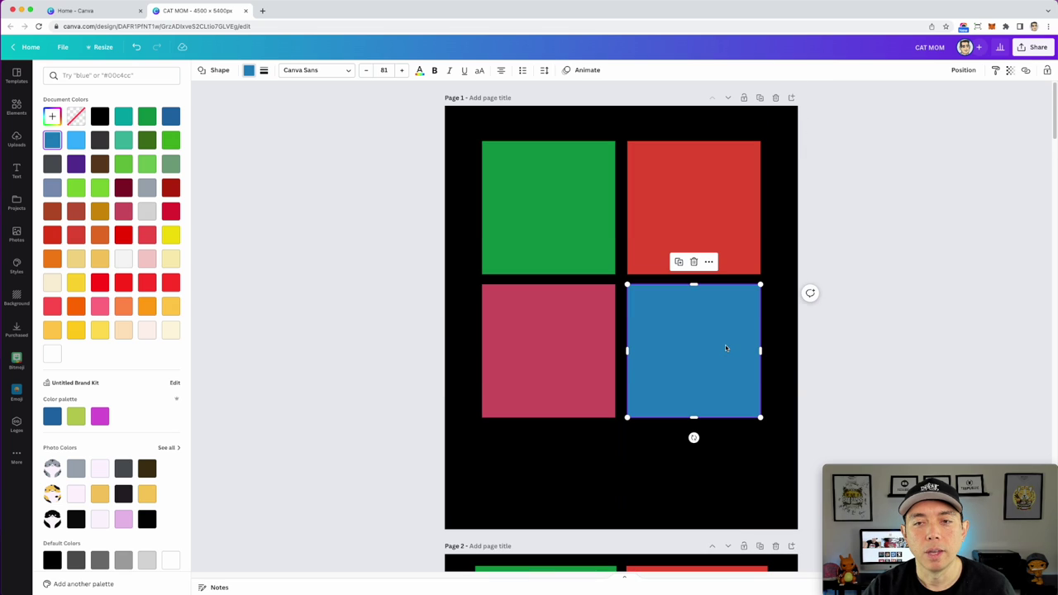
key(Escape)
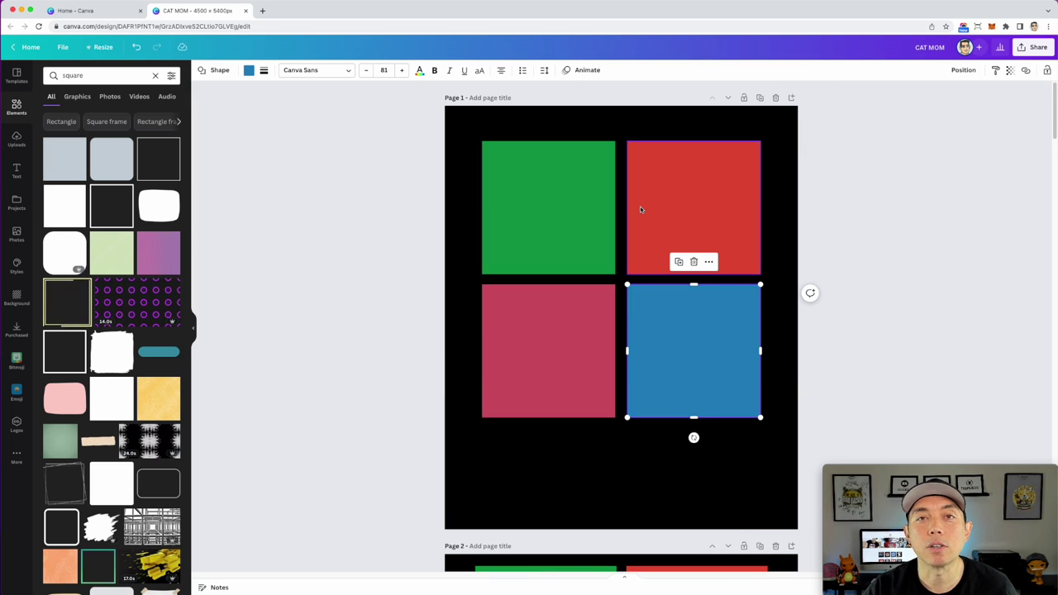
click(794, 176)
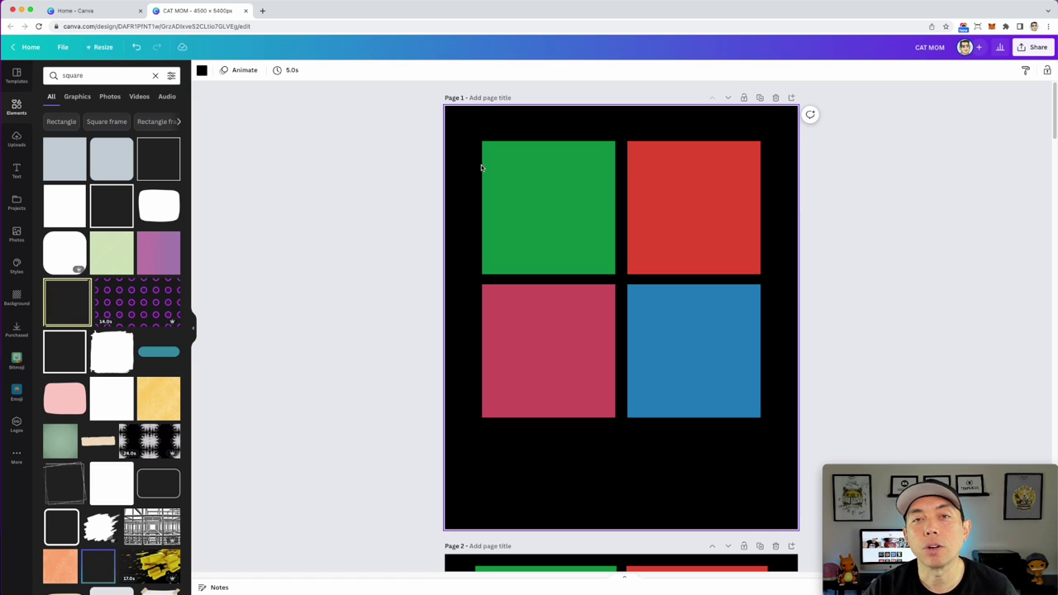
Search the elements library for "llama" and limit the results to graphics.
double_click(83, 75)
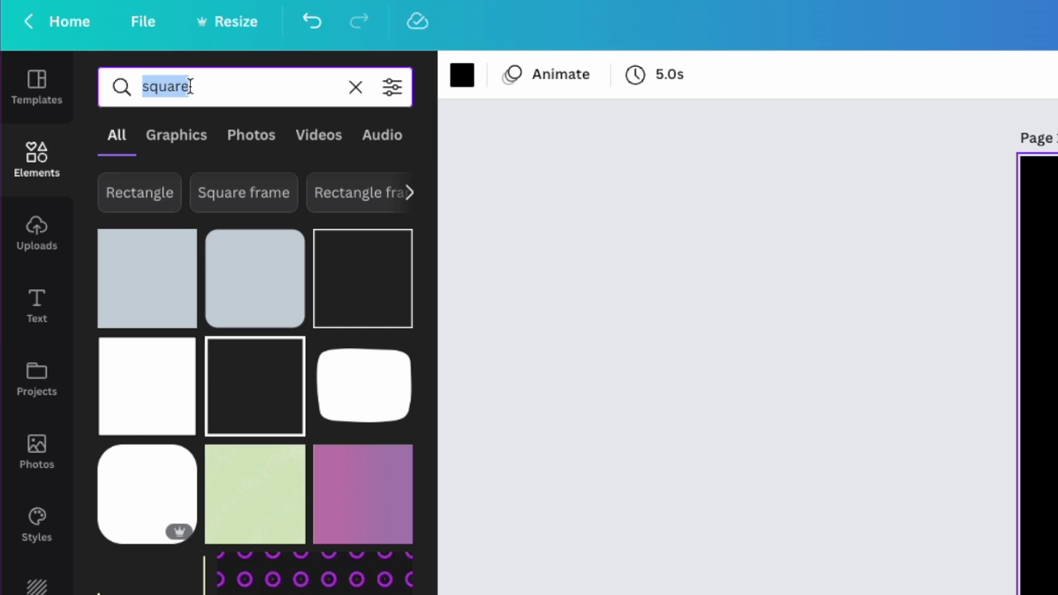
text(llama)
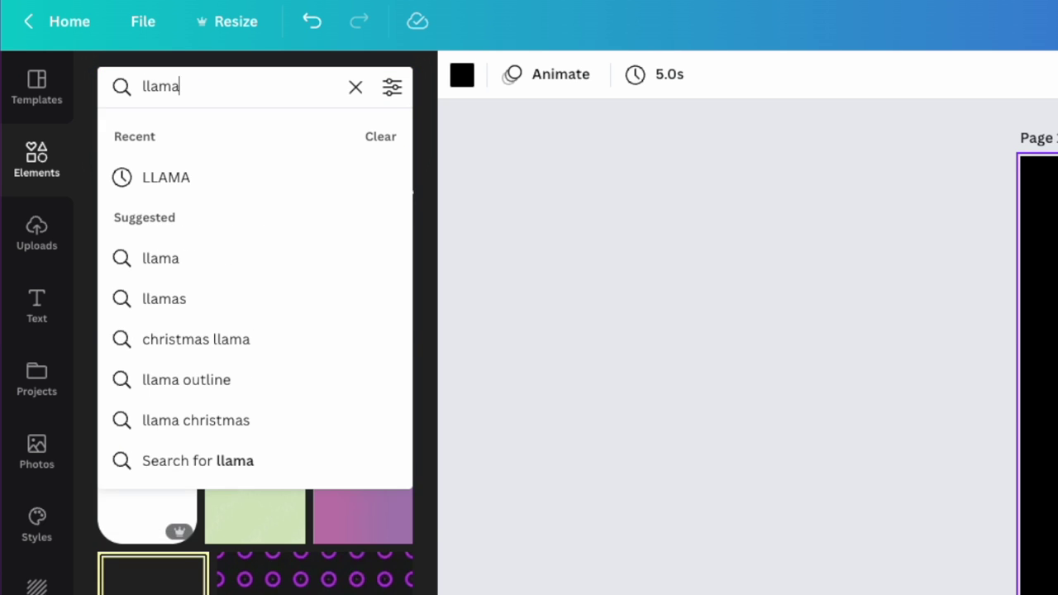
key(Return)
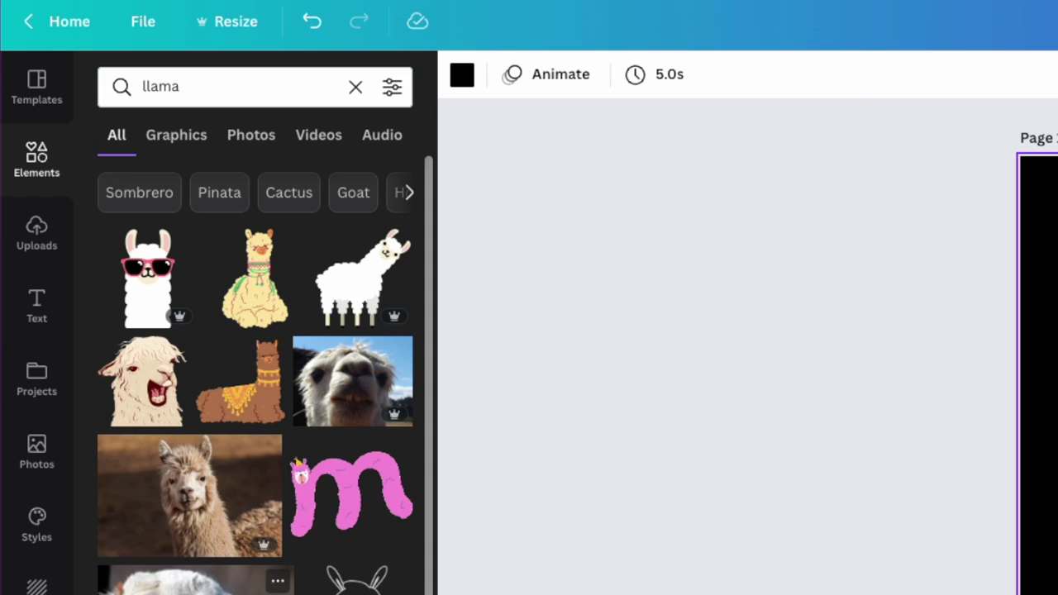
click(176, 136)
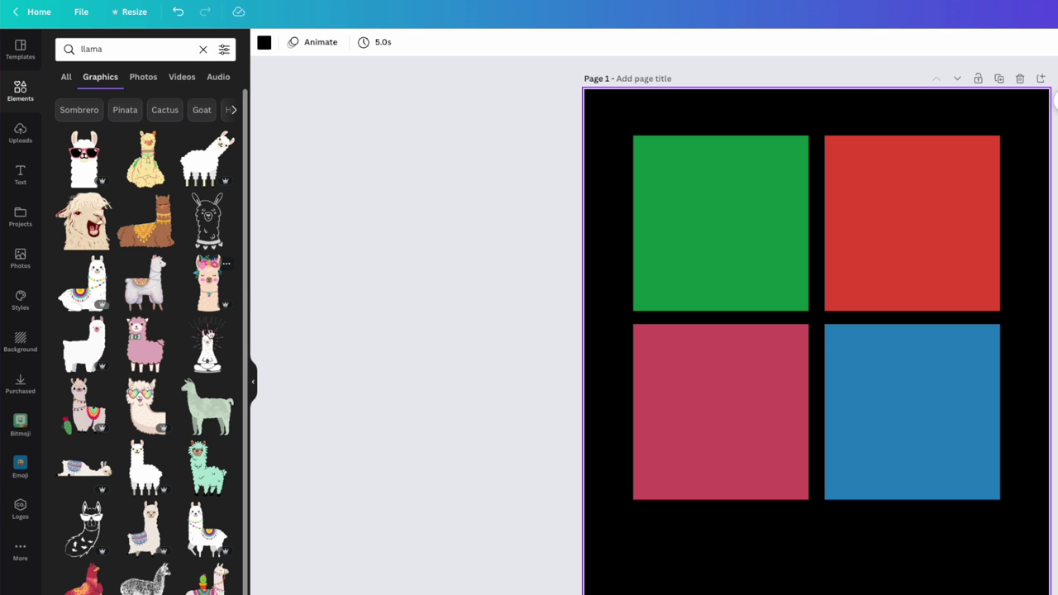
Add the white llama with pink sunglasses over the green square and enlarge it so its body extends past the square's lower edge.
click(77, 171)
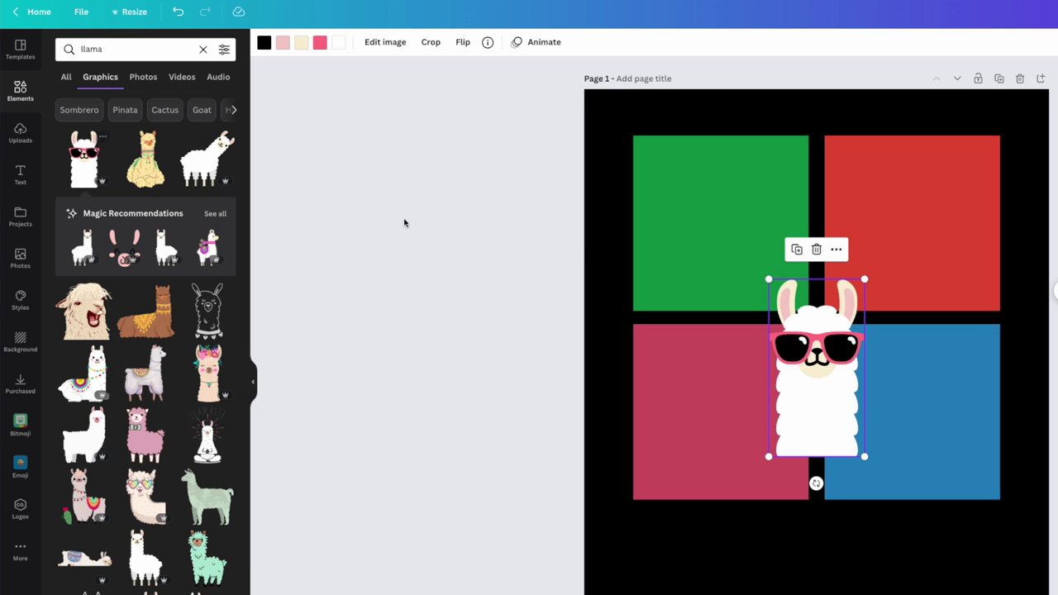
drag(836, 371, 728, 250)
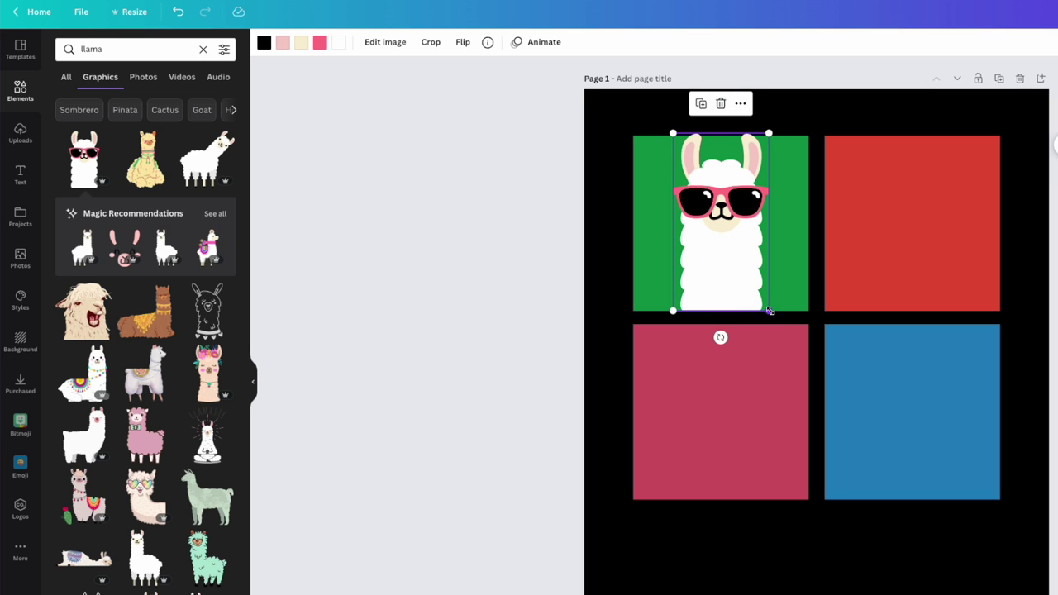
drag(770, 310, 786, 342)
drag(719, 242, 720, 274)
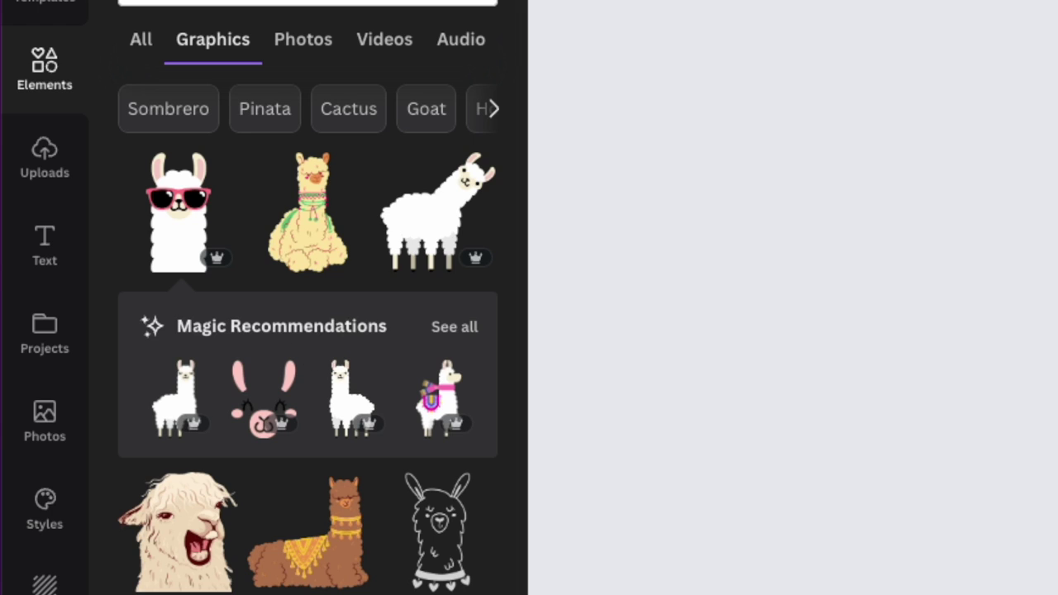
From all Magic Recommendations, add the flower-crowned llama beside the sunglasses llama and enlarge it to the same height.
click(460, 335)
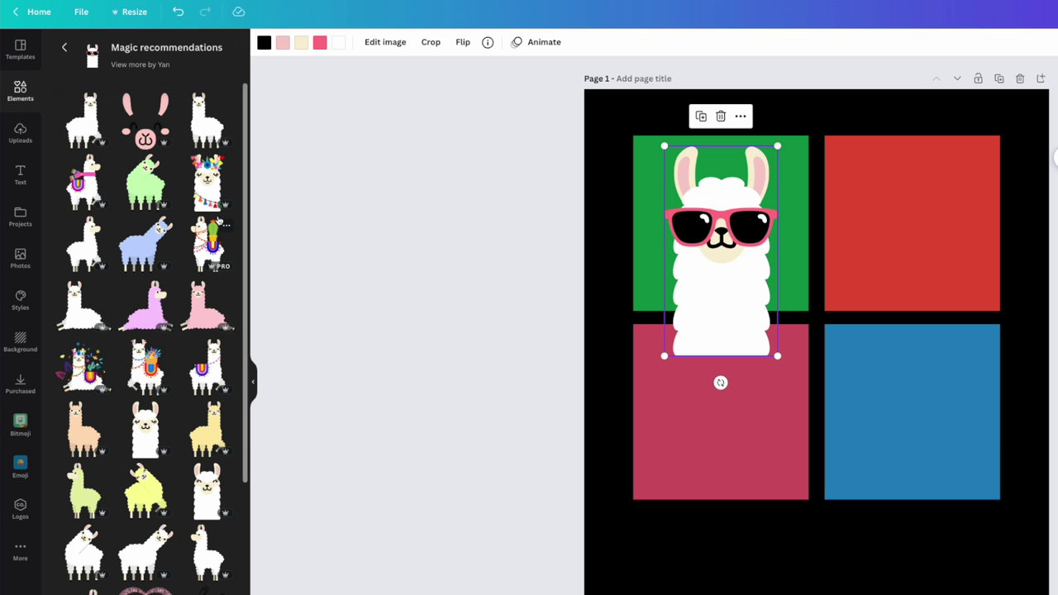
click(220, 187)
drag(831, 364, 834, 237)
drag(872, 327, 891, 353)
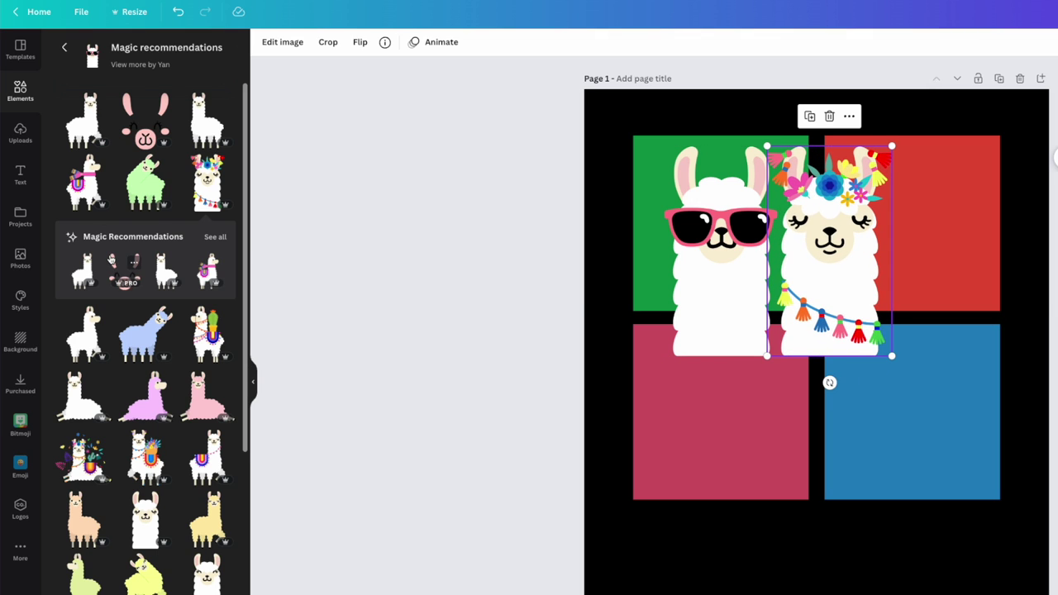
Add the reclining pink llama beside the flower-crowned one and enlarge it until its head matches the other llamas' heads.
click(200, 397)
drag(785, 405, 815, 286)
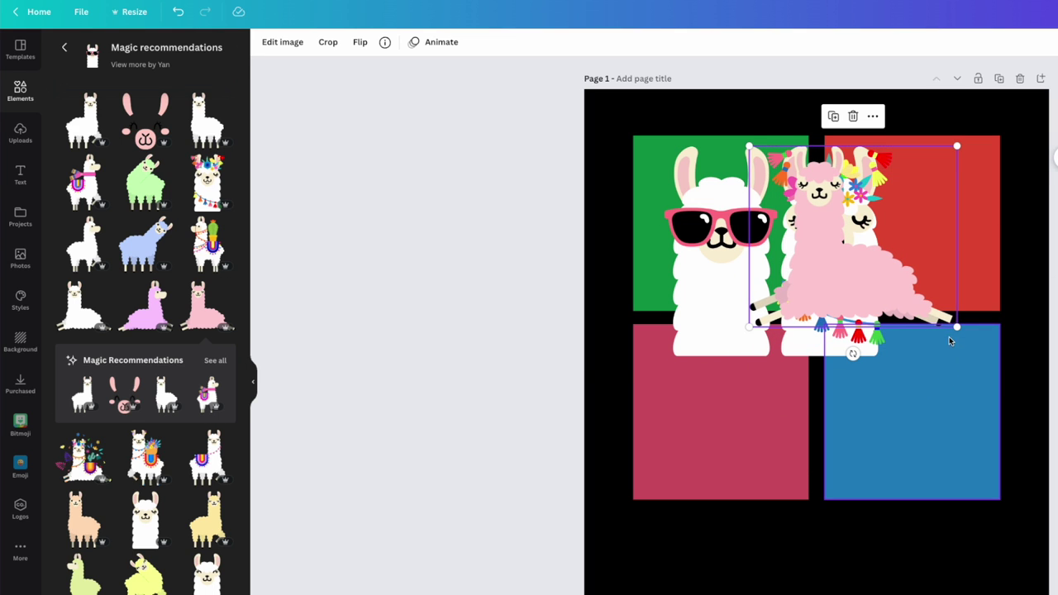
drag(957, 326, 1057, 504)
drag(893, 348, 933, 347)
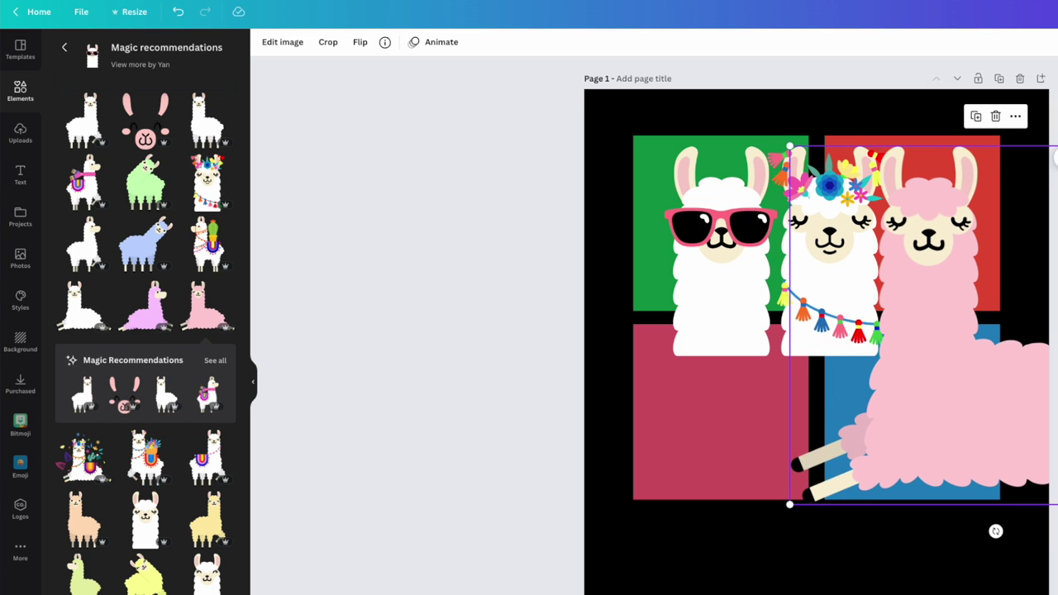
drag(909, 351, 916, 338)
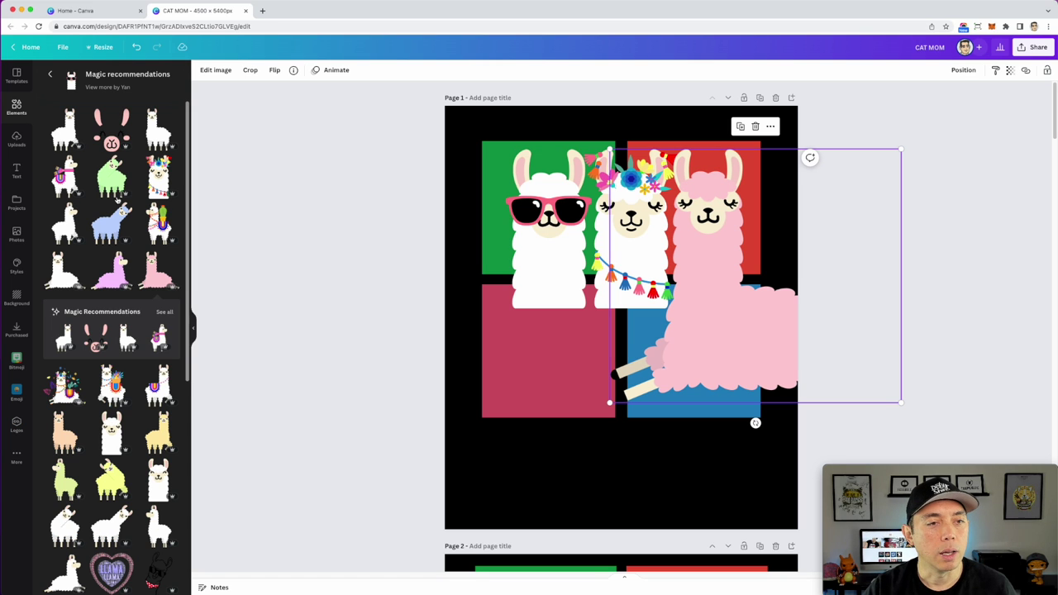
Add the standing peach llama from the recommendations and enlarge it until its head matches the other llamas' heads.
scroll(116, 347, down, 2)
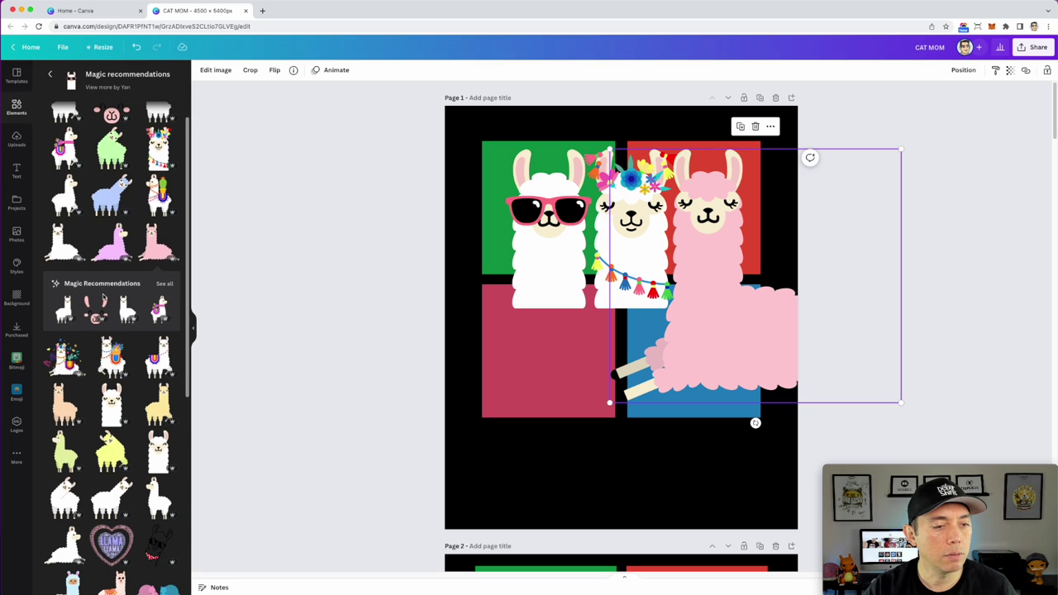
scroll(116, 343, down, 2)
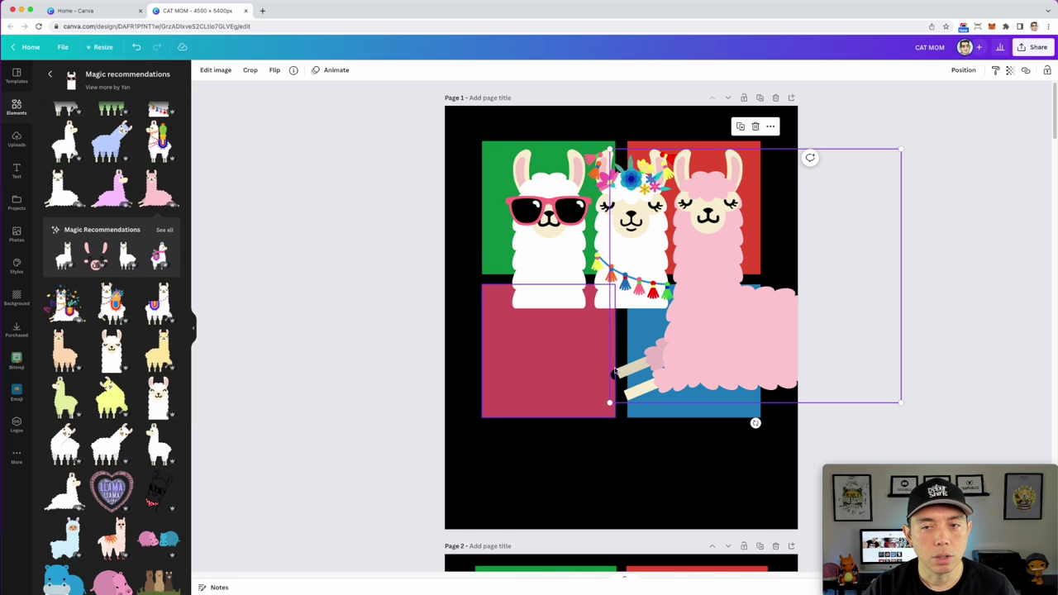
scroll(619, 370, down, 3)
scroll(619, 370, down, 3)
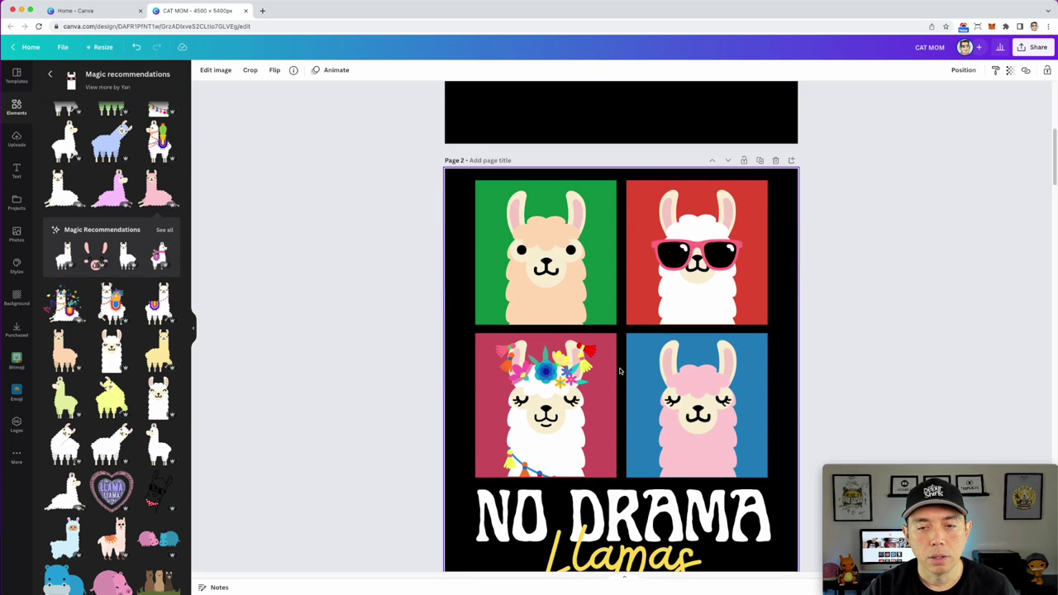
scroll(619, 371, up, 3)
scroll(619, 371, up, 3)
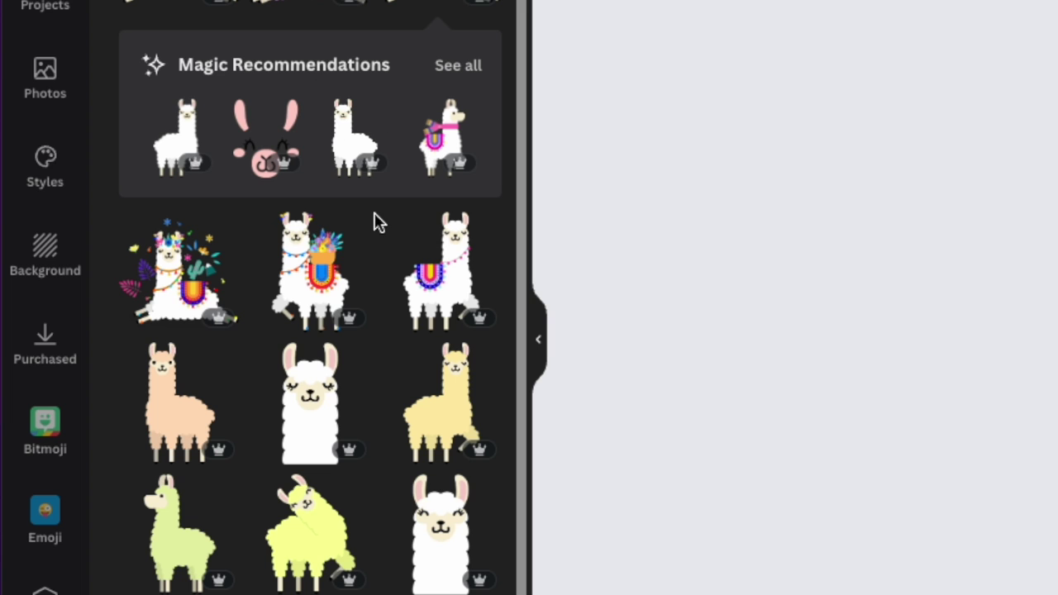
click(147, 400)
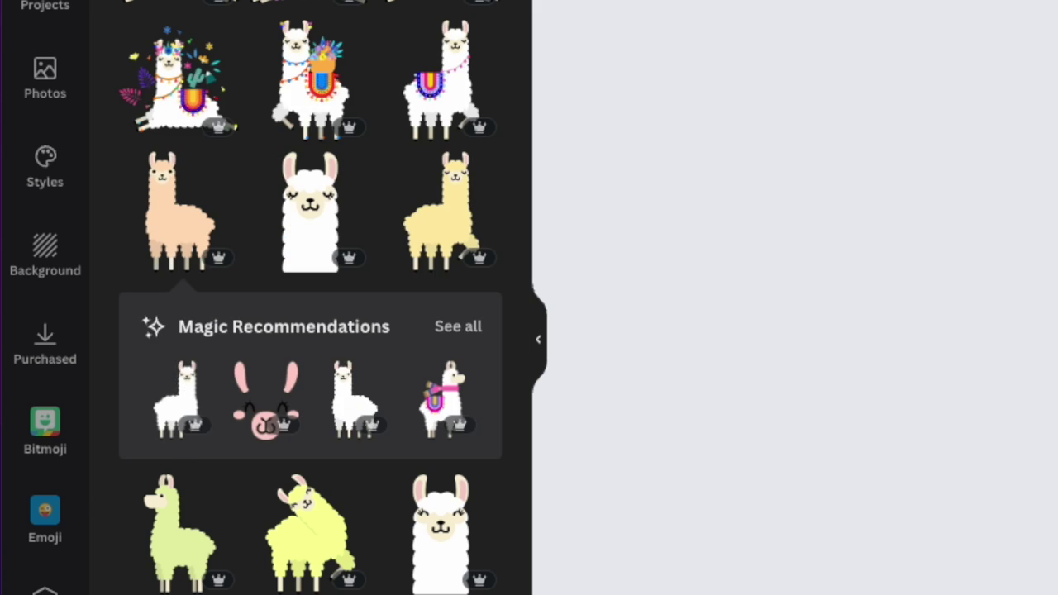
drag(178, 211, 719, 255)
drag(779, 330, 1035, 521)
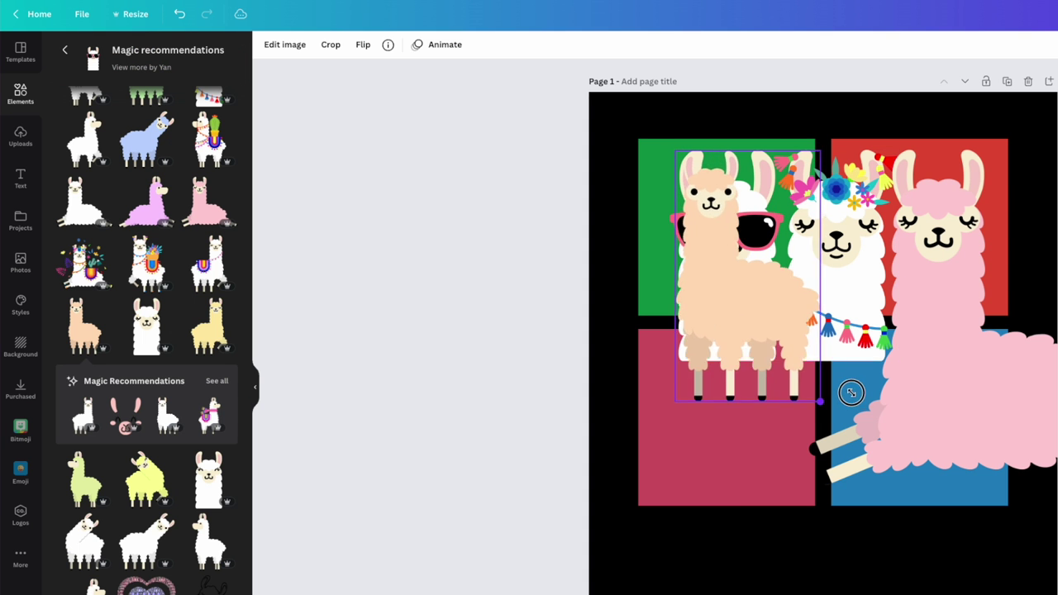
drag(816, 382, 746, 378)
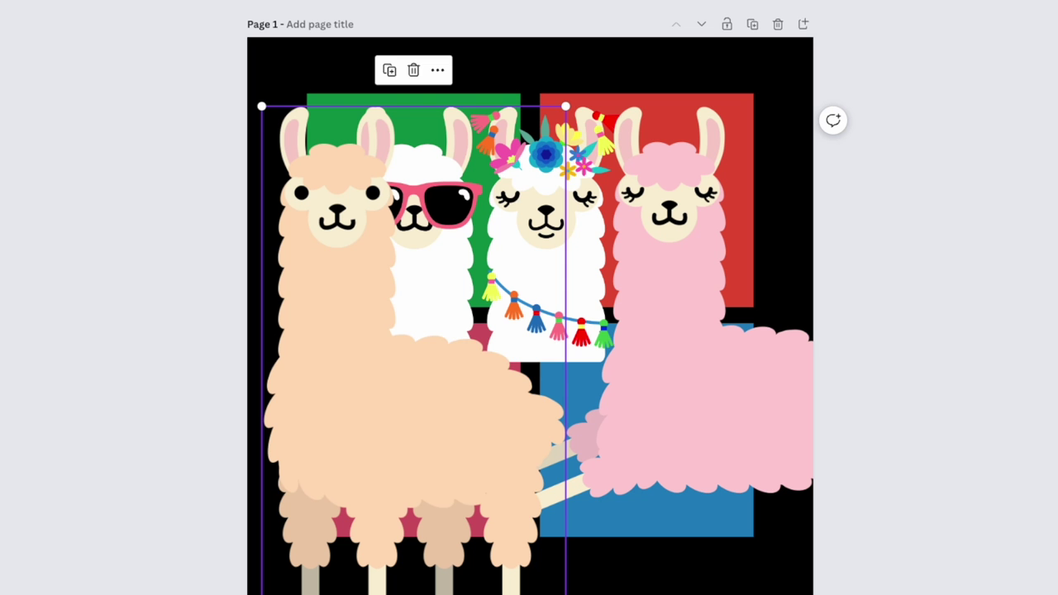
Move the peach and pink llamas down the page and place the flower-crowned llama over the red square.
drag(395, 420, 391, 594)
drag(626, 449, 539, 594)
drag(546, 273, 623, 295)
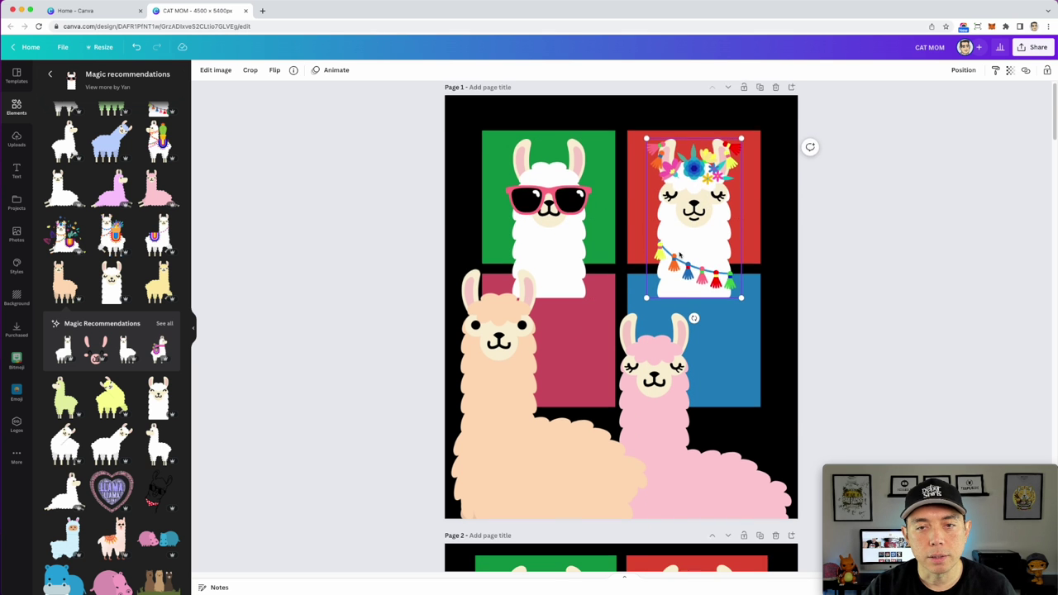
Rearrange the llamas to follow page 2: sunglasses by the red square, flower-crowned below the crimson, peach on the green, pink on the blue.
scroll(673, 248, down, 5)
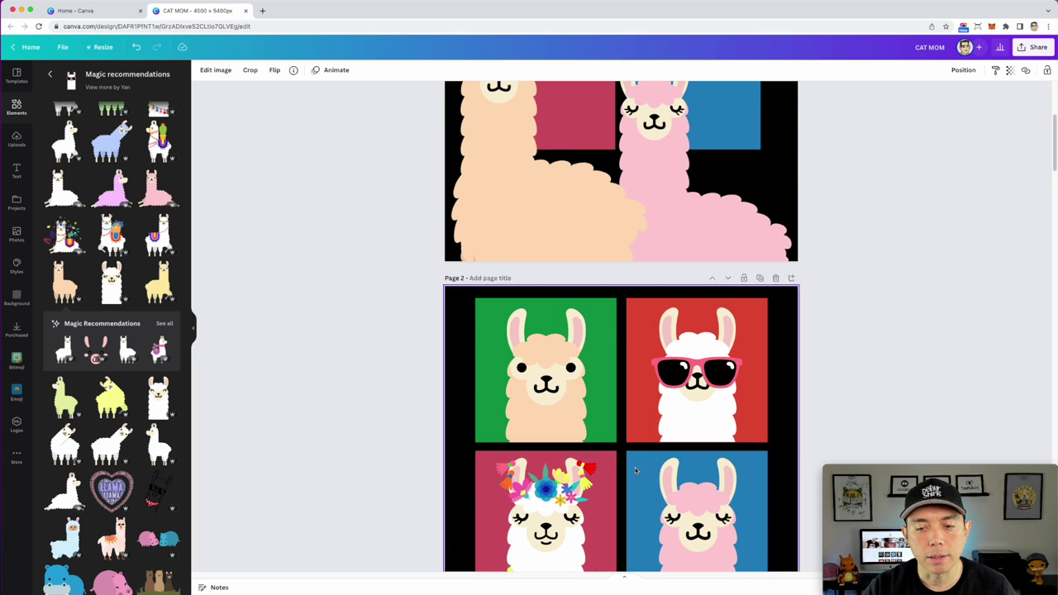
scroll(615, 463, up, 5)
drag(577, 177, 577, 176)
drag(459, 147, 752, 114)
click(604, 220)
drag(604, 220, 412, 488)
drag(319, 463, 336, 265)
drag(686, 591, 766, 563)
scroll(598, 343, down, 1)
scroll(598, 343, down, 8)
scroll(676, 237, up, 8)
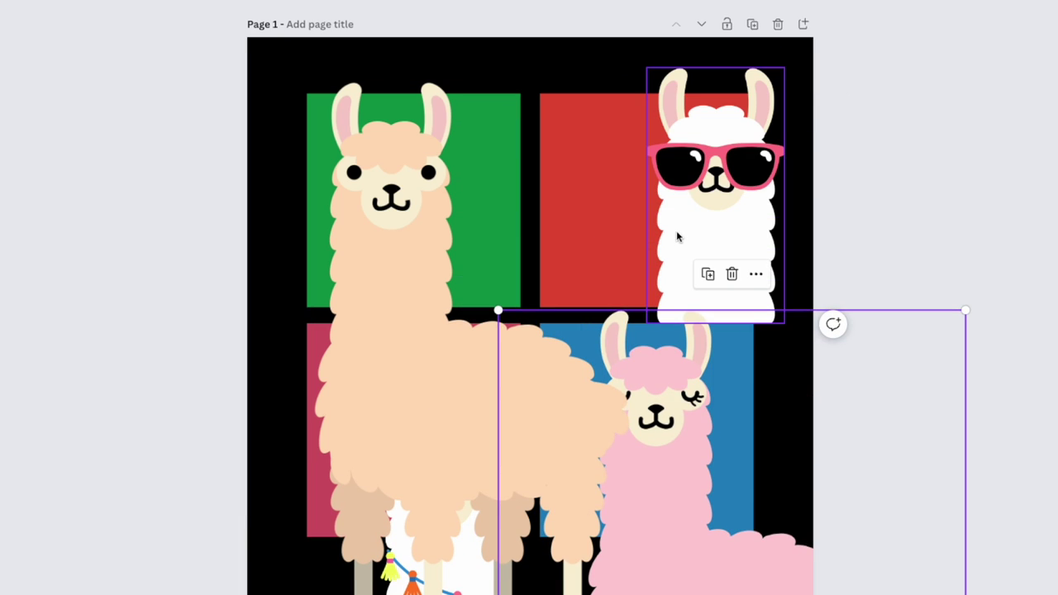
Center the sunglasses llama on the red square and crop its lower body flush with the square's bottom edge.
drag(704, 227, 634, 263)
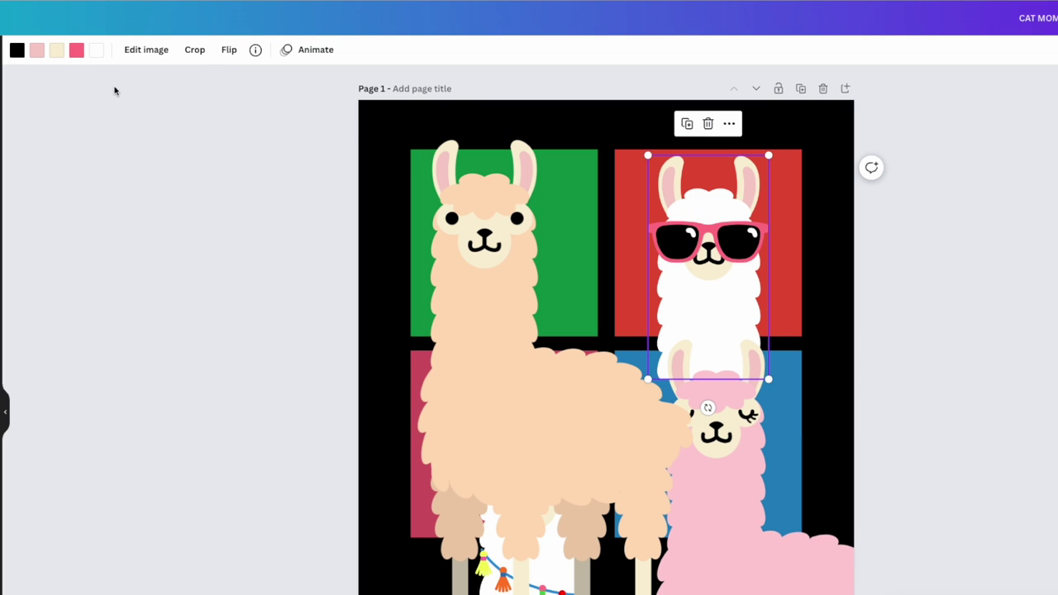
click(194, 50)
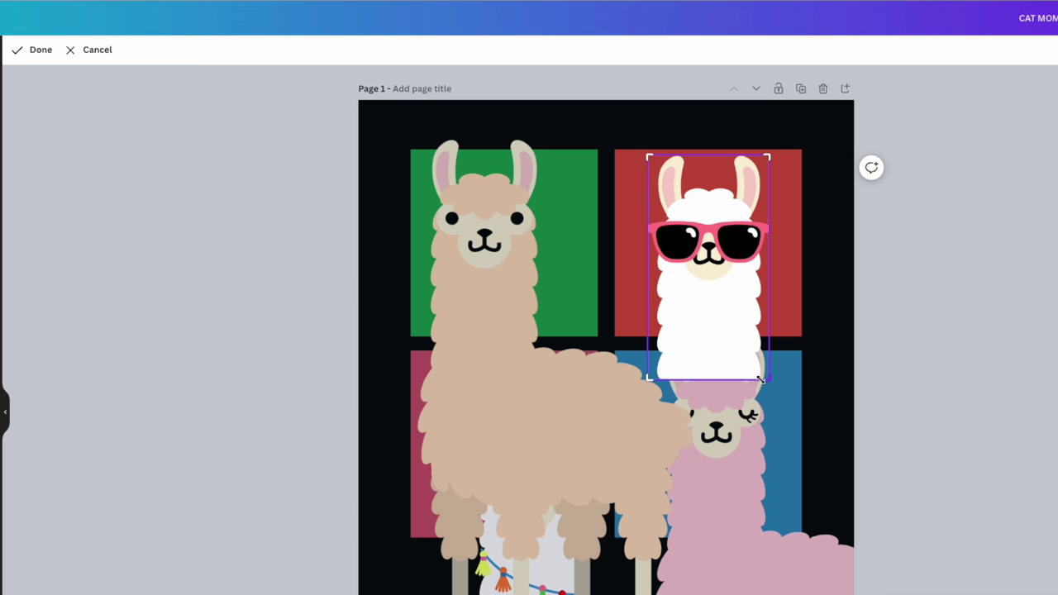
drag(767, 377, 770, 340)
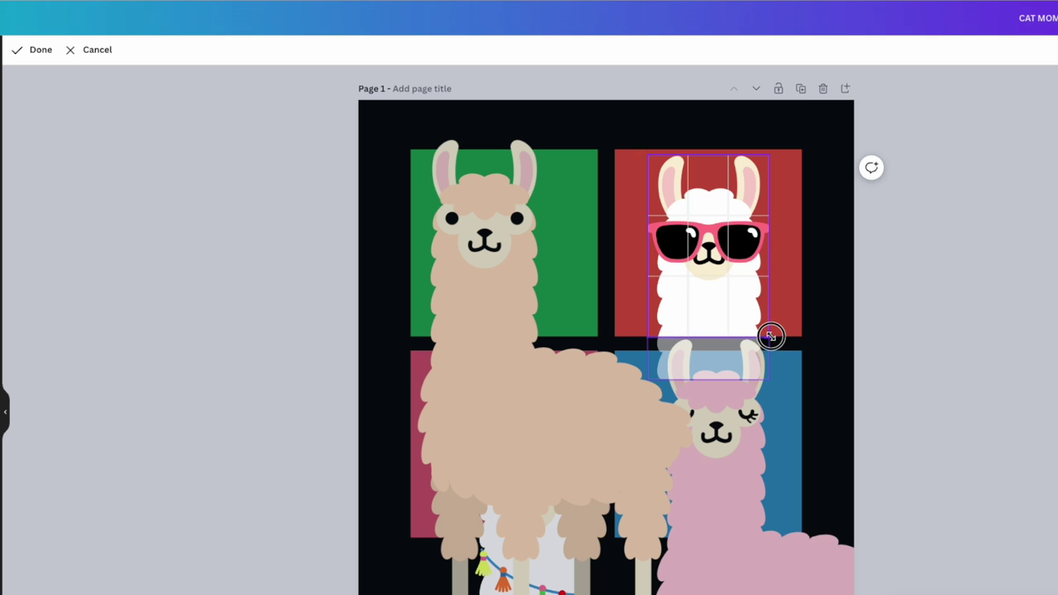
click(829, 311)
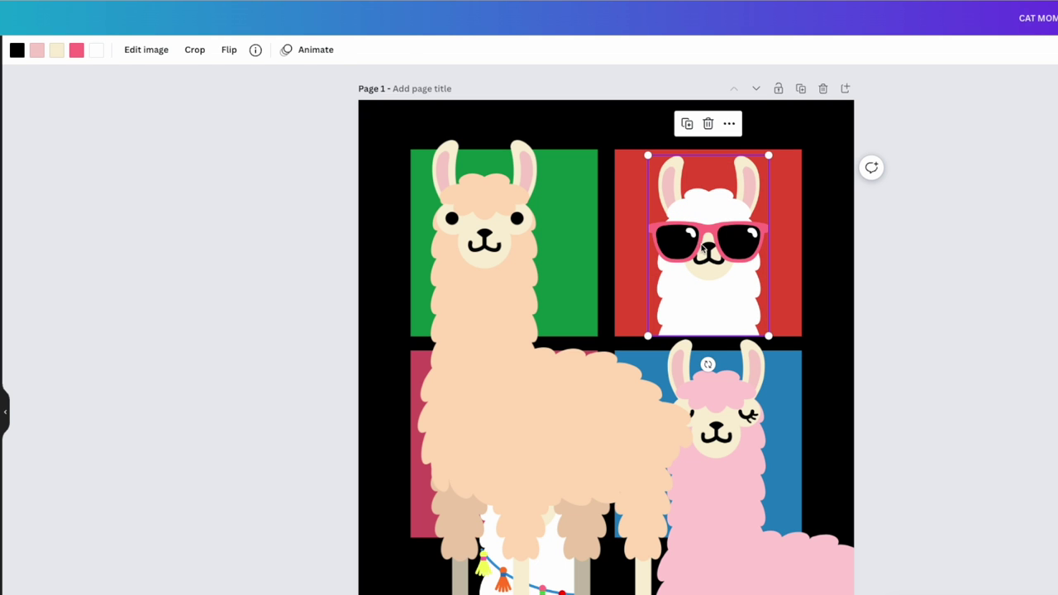
Center the peach llama on the green square and crop it flush with the square's bottom edge.
click(517, 267)
drag(517, 267, 522, 286)
click(84, 52)
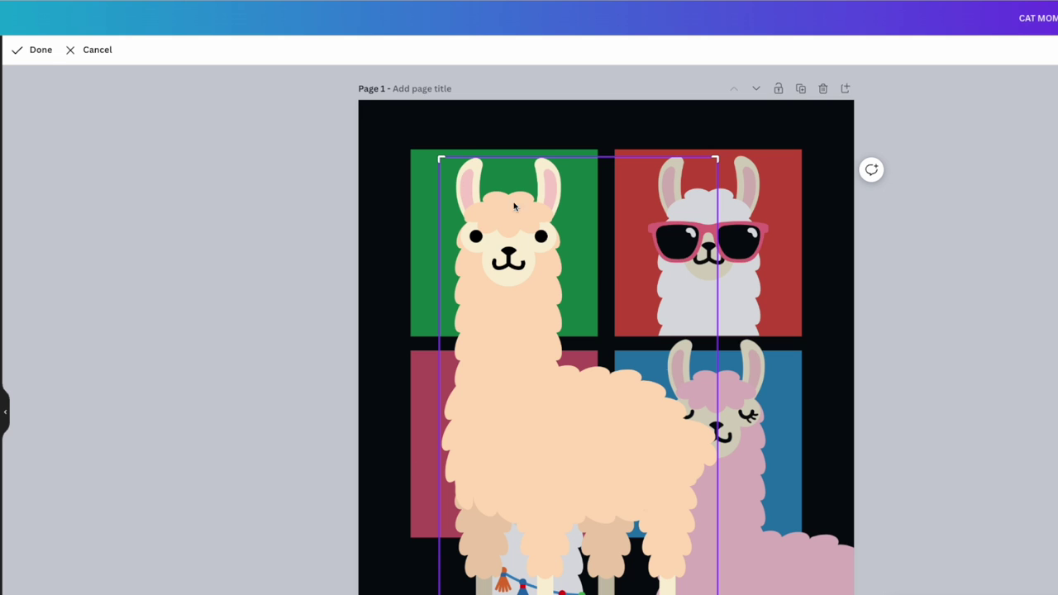
drag(716, 592, 585, 336)
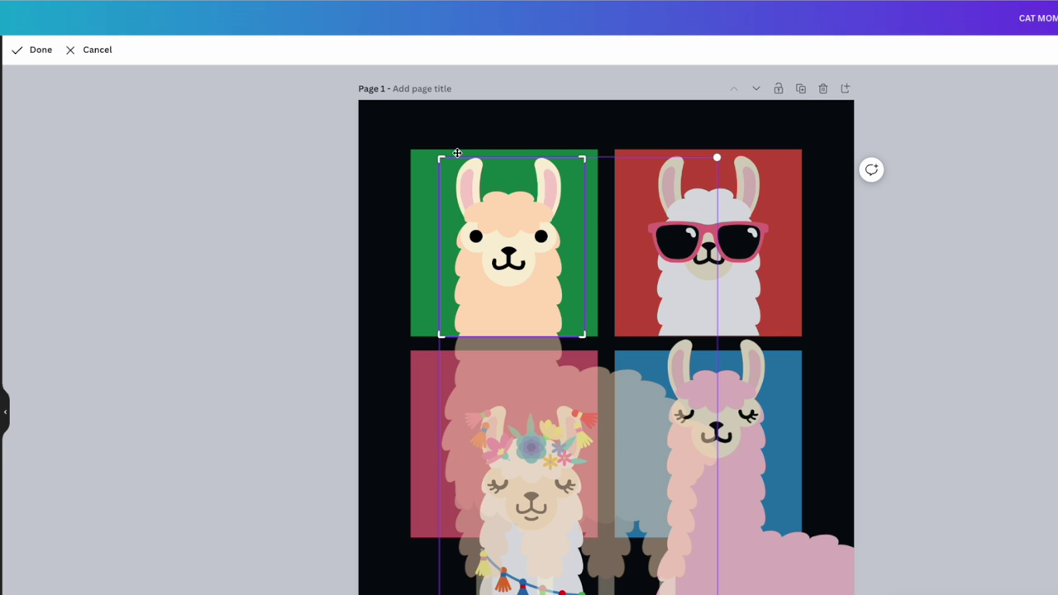
click(421, 129)
Position the flower-crowned llama's head on the crimson square and the pink llama's head on the blue square.
drag(558, 521, 537, 480)
drag(771, 513, 752, 538)
drag(535, 485, 521, 495)
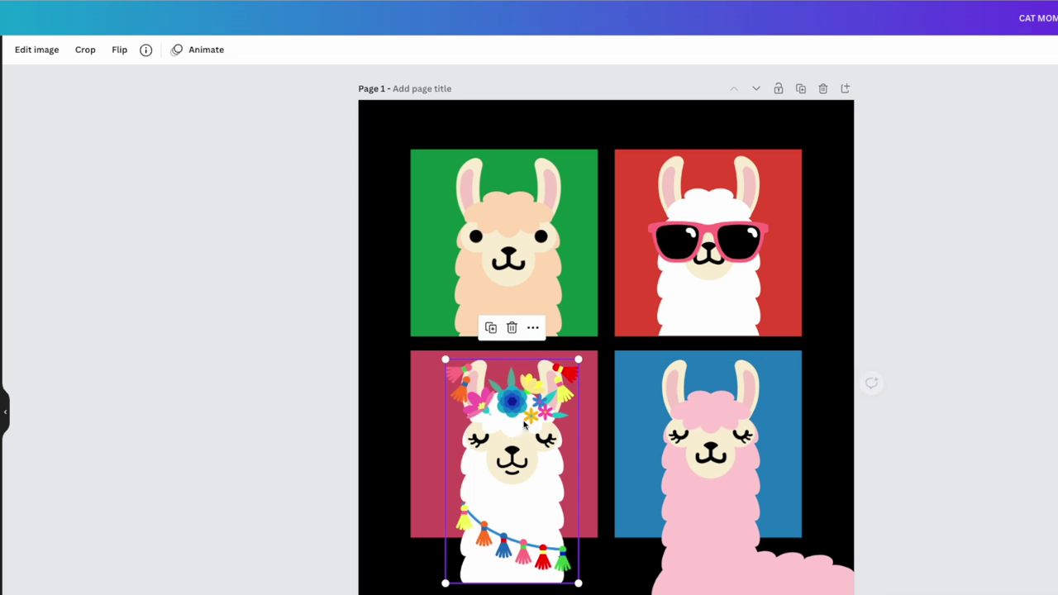
Crop the flower-crowned llama's lower body flush with the crimson square's bottom edge.
click(689, 472)
click(537, 472)
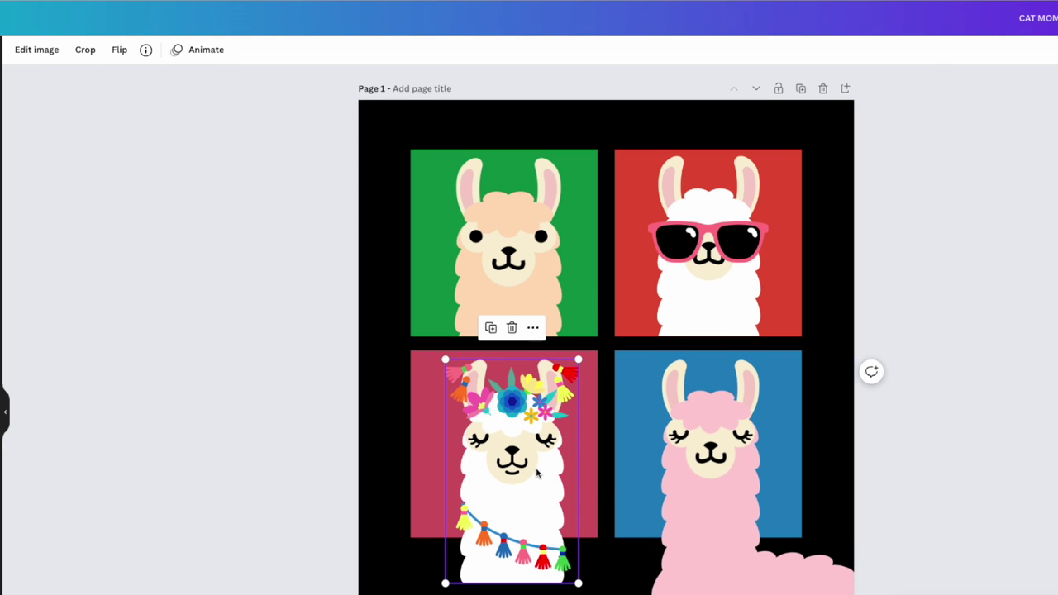
click(81, 49)
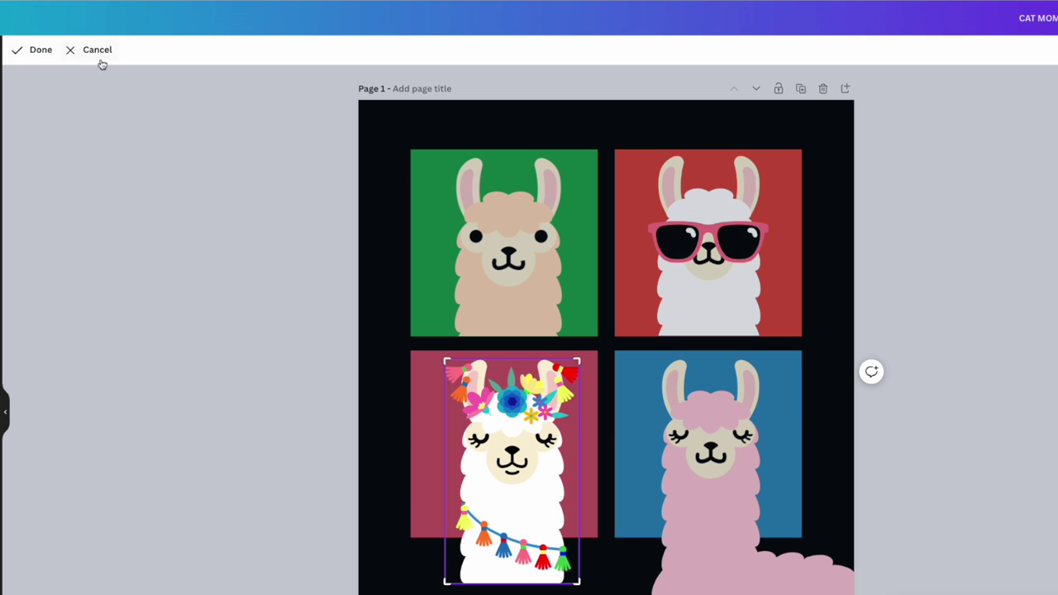
drag(576, 573, 582, 538)
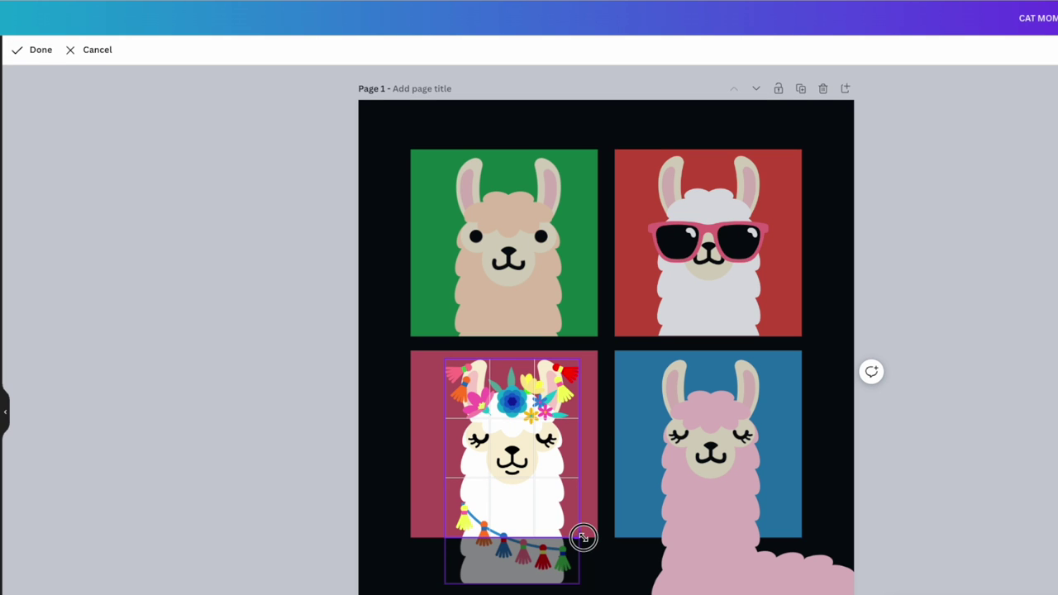
Crop the pink llama to its head and neck so it stays within the blue square and ends at its bottom edge.
click(732, 473)
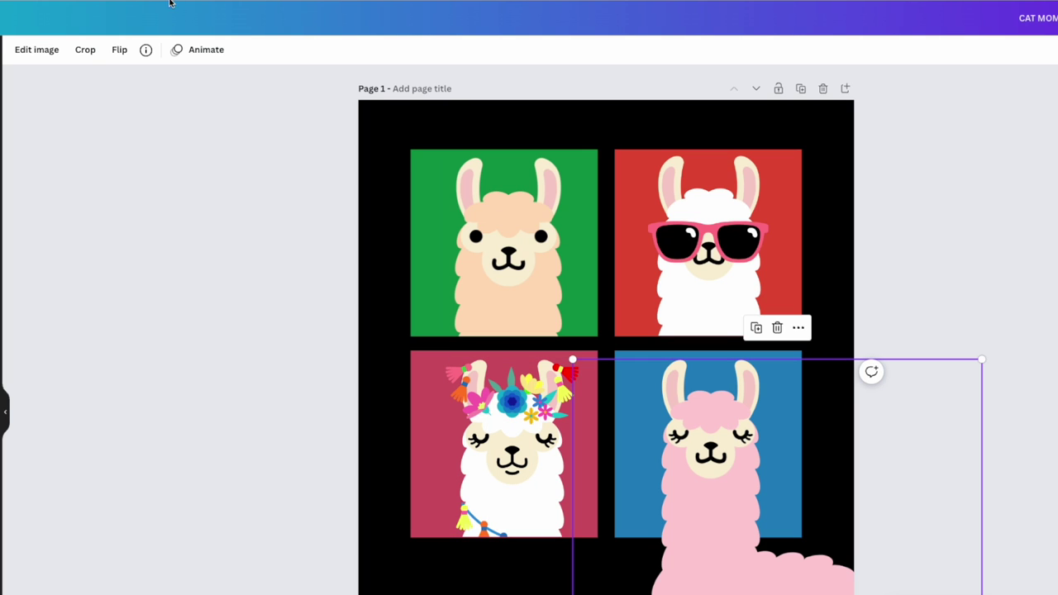
click(76, 49)
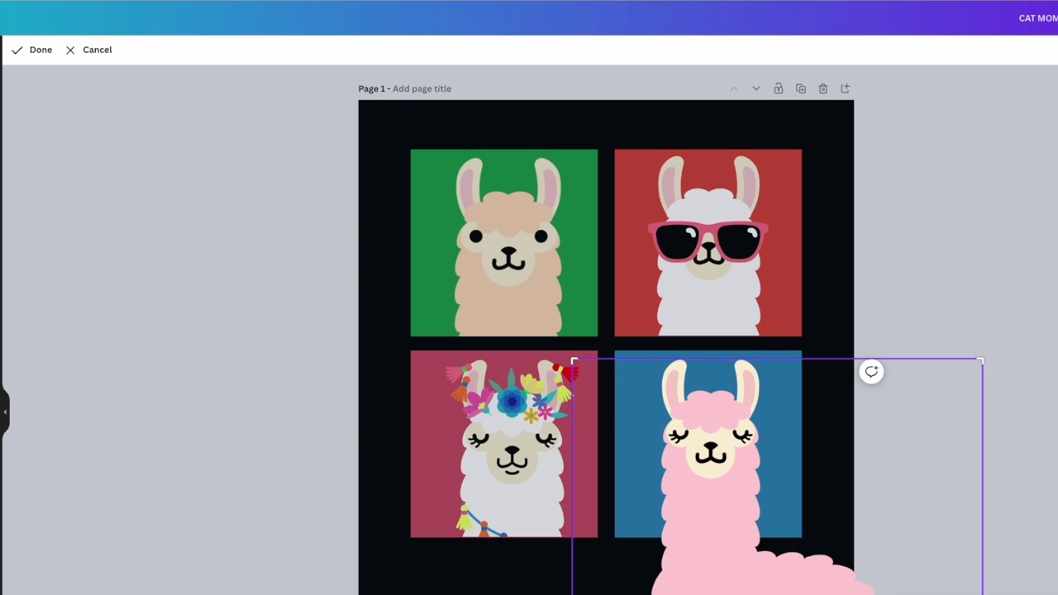
drag(575, 592, 621, 537)
drag(979, 537, 795, 537)
click(818, 283)
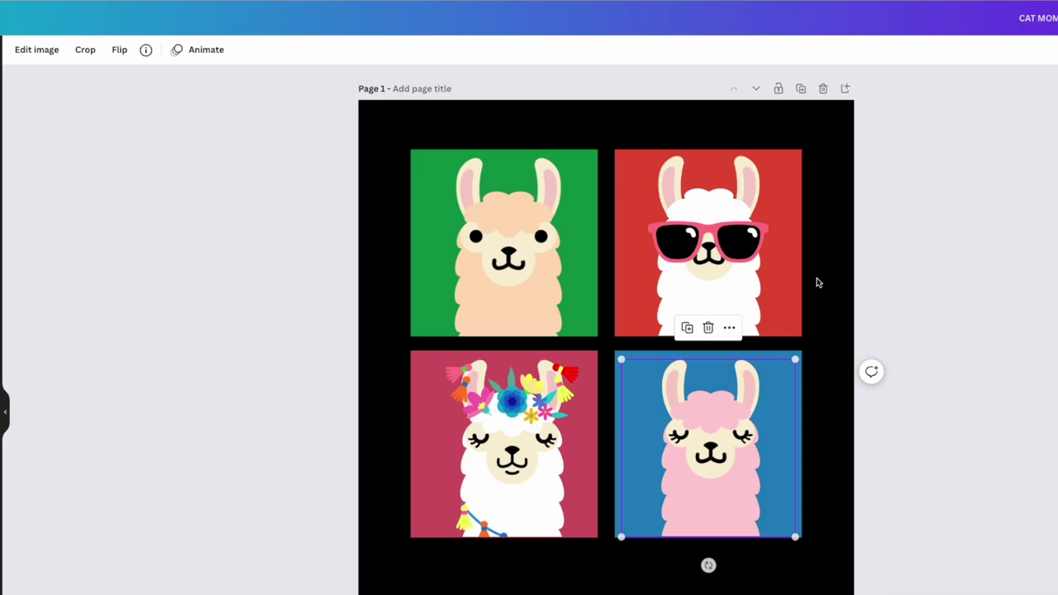
click(814, 256)
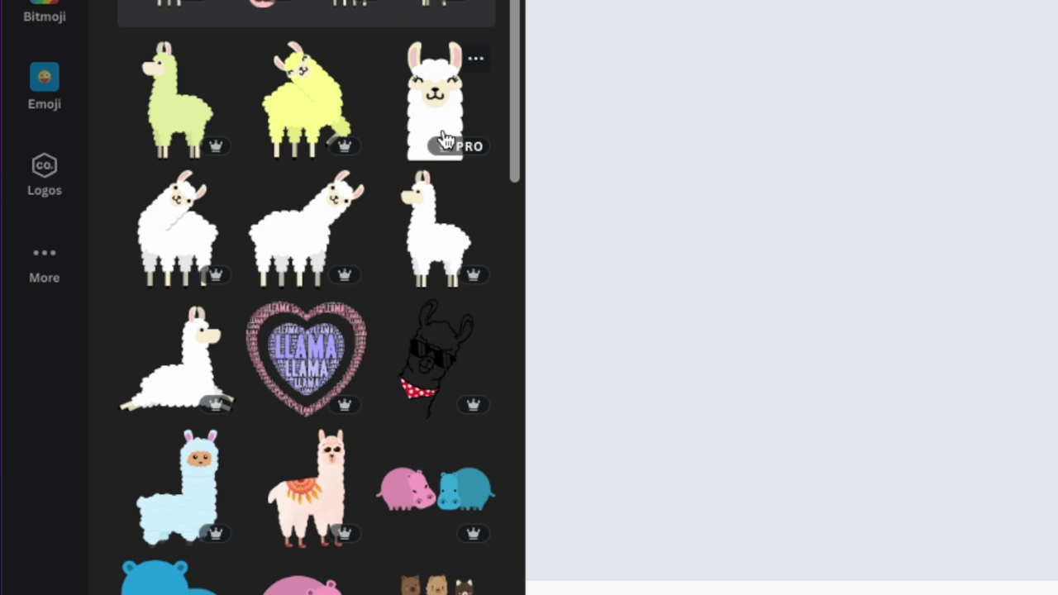
Look through the Magic Recommendations for other llama and animal graphics in a similar style.
scroll(386, 239, down, 4)
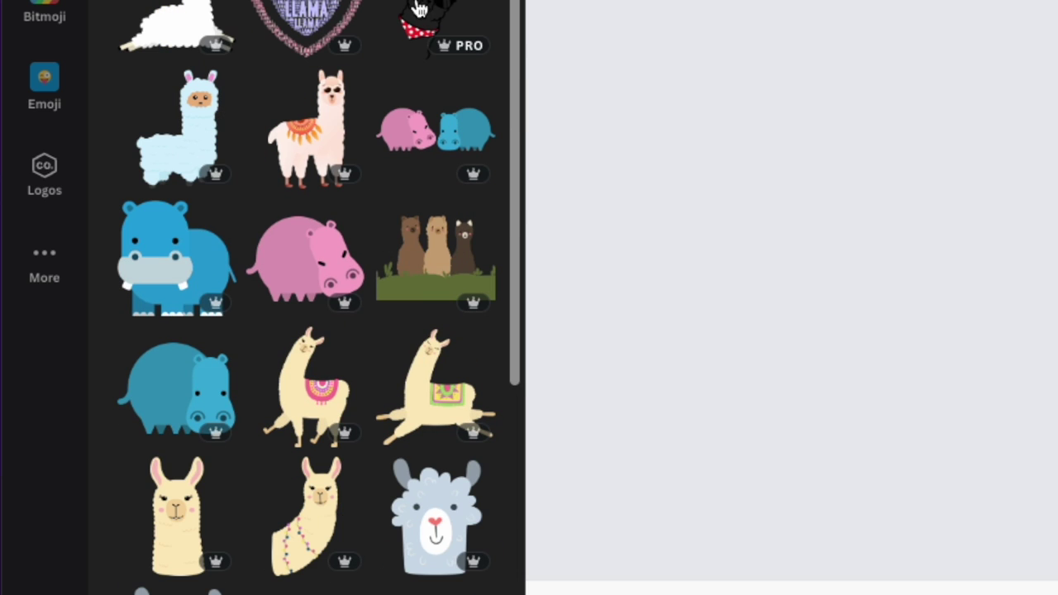
scroll(236, 278, down, 1)
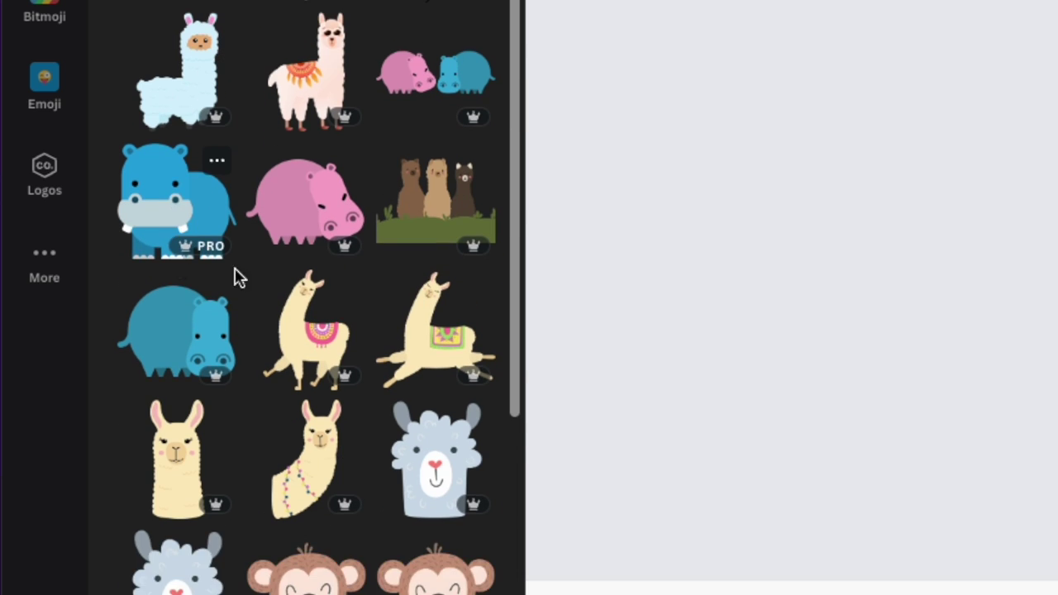
scroll(235, 279, down, 1)
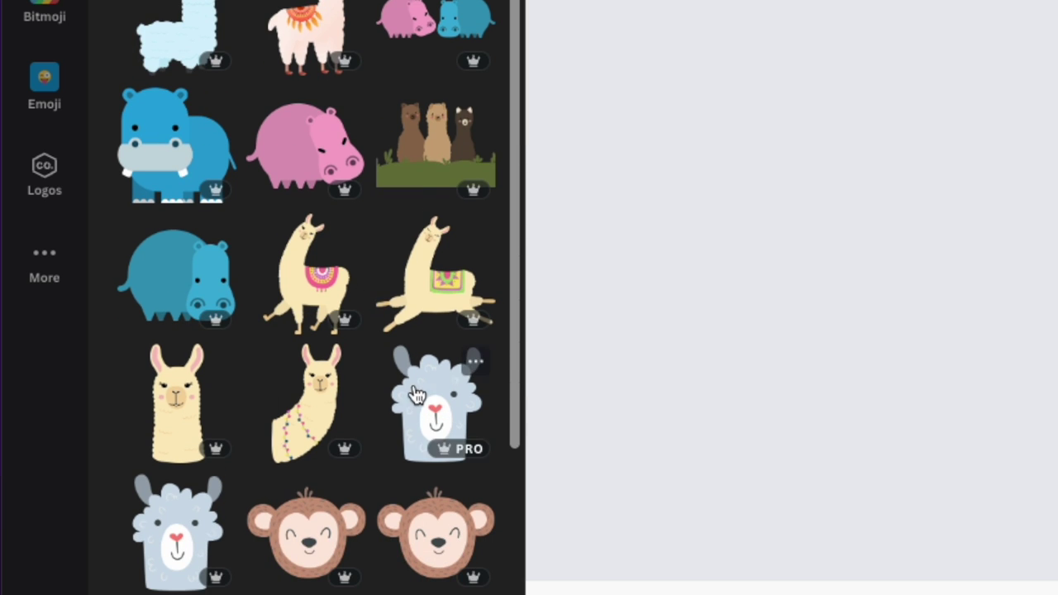
scroll(417, 395, down, 4)
scroll(342, 207, up, 2)
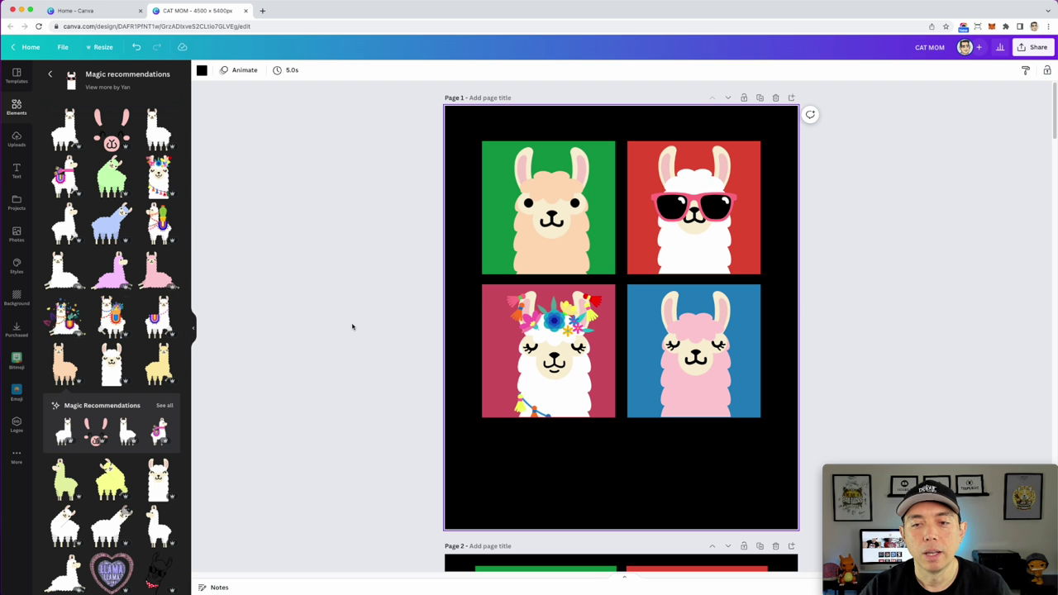
Copy the "NO DRAMA" and "Llamas" texts from page 2 and paste them onto page 1.
scroll(842, 313, down, 10)
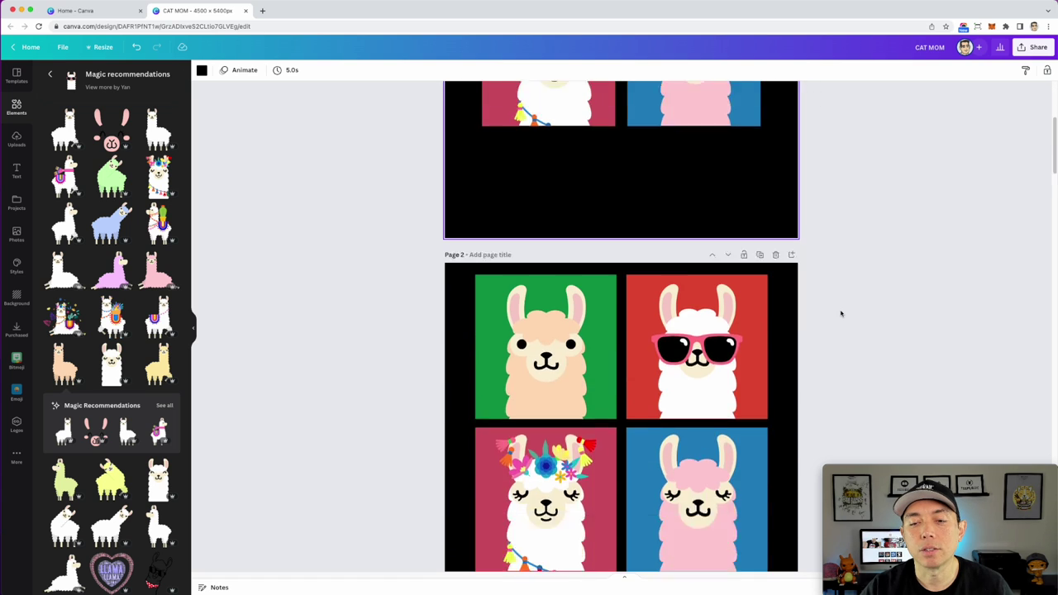
click(742, 435)
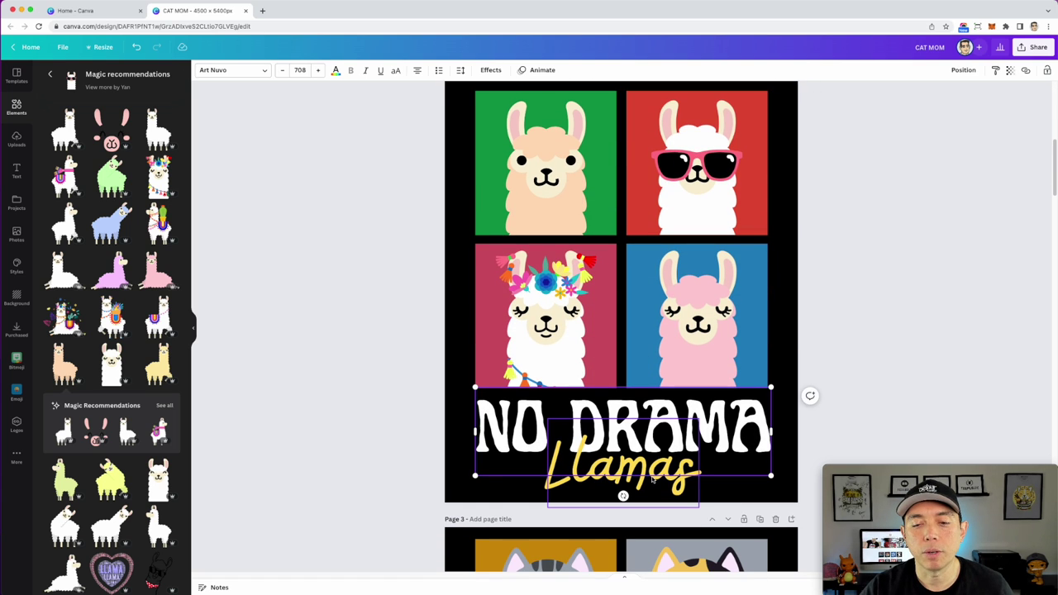
shift+click(653, 480)
key(super+c)
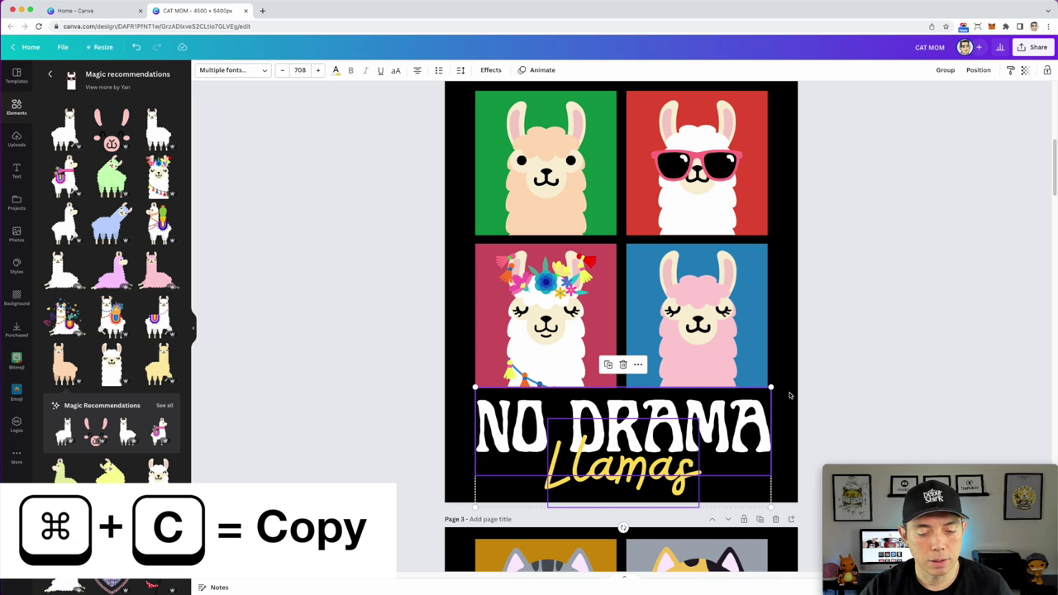
scroll(785, 384, up, 10)
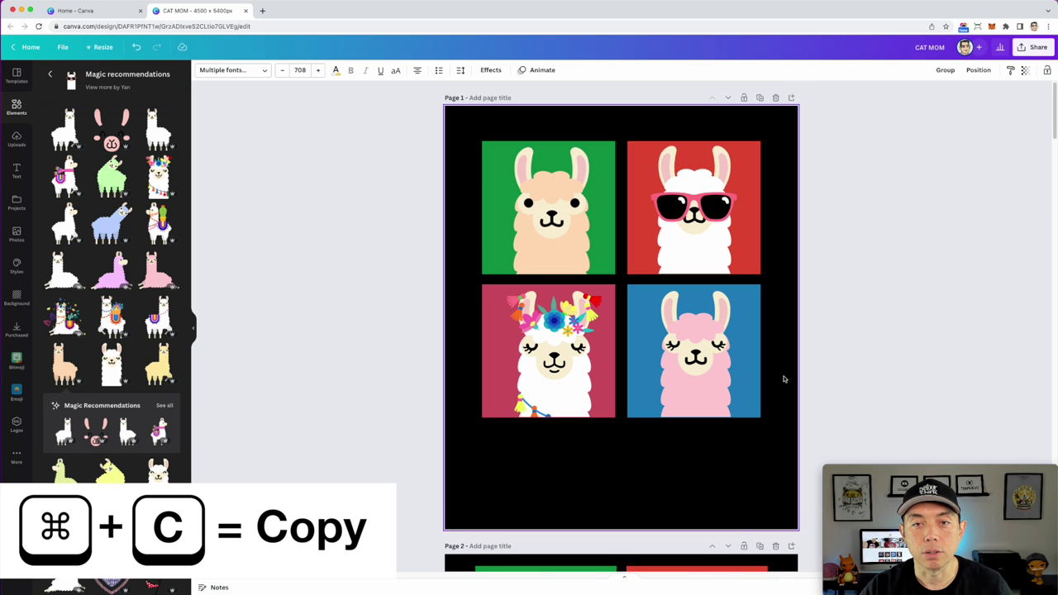
key(super+v)
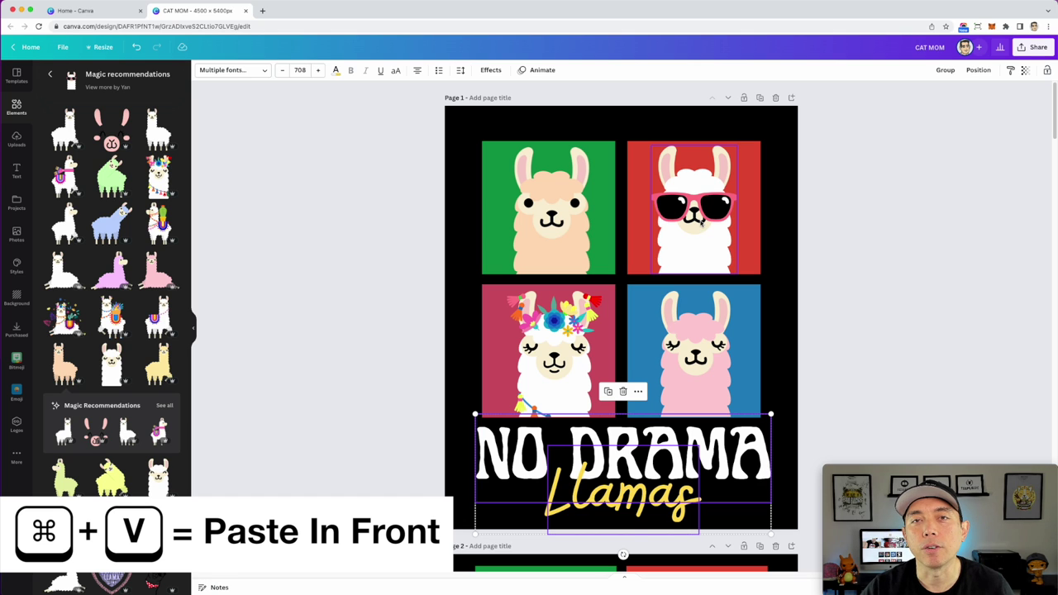
Check which fonts the "NO DRAMA" and "Llamas" texts use.
click(785, 438)
click(744, 450)
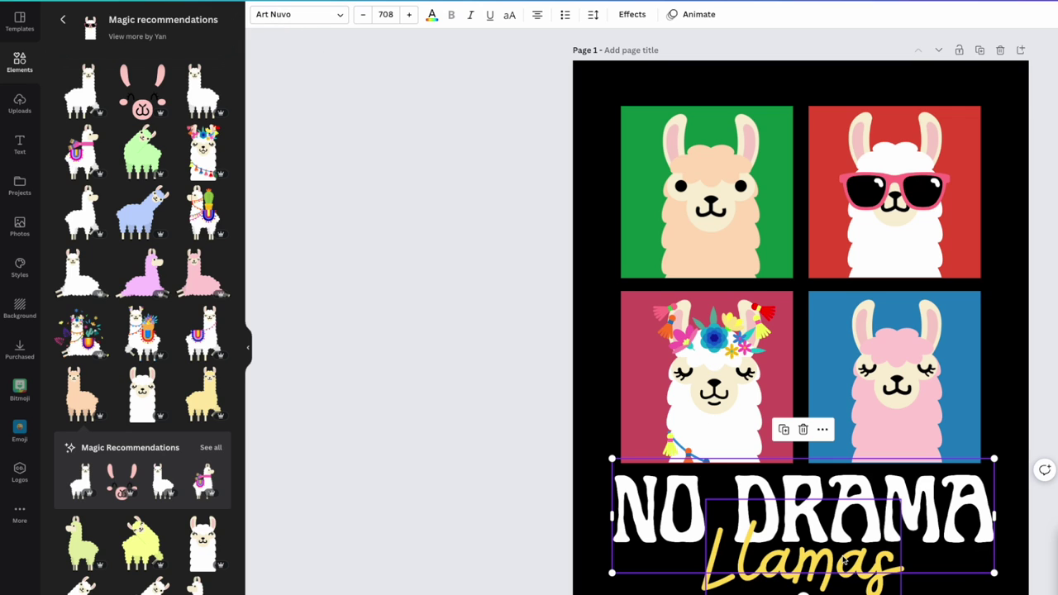
click(881, 582)
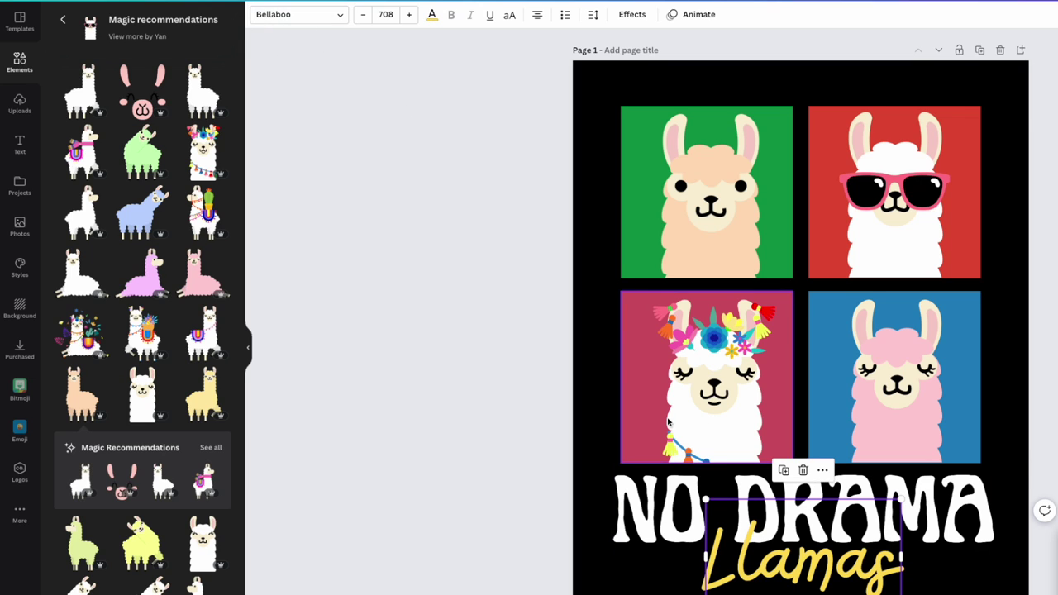
click(296, 14)
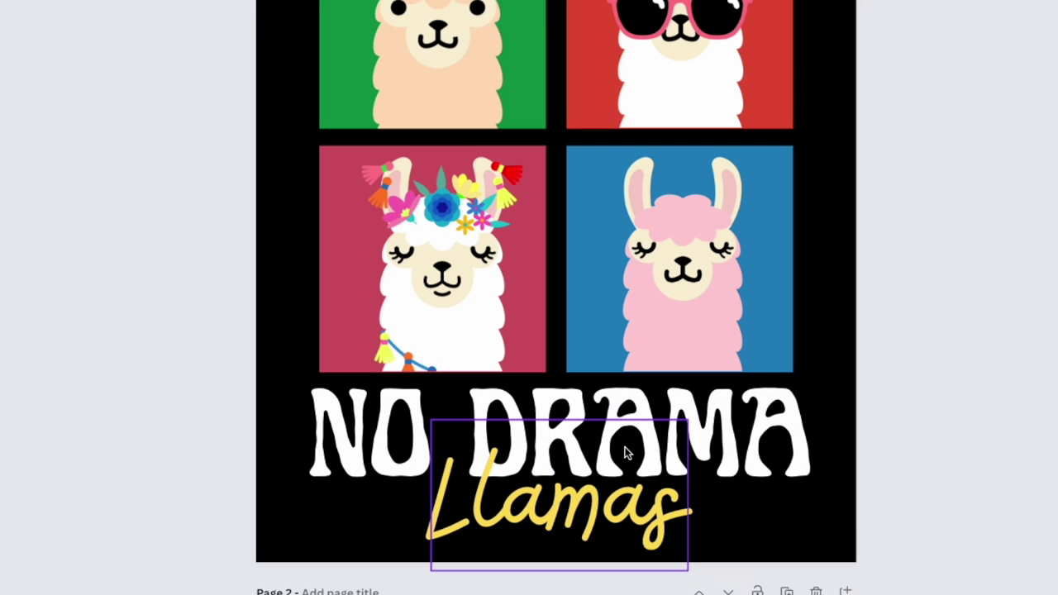
Delete the pasted "NO DRAMA" and "Llamas" texts from page 1.
click(759, 437)
click(626, 513)
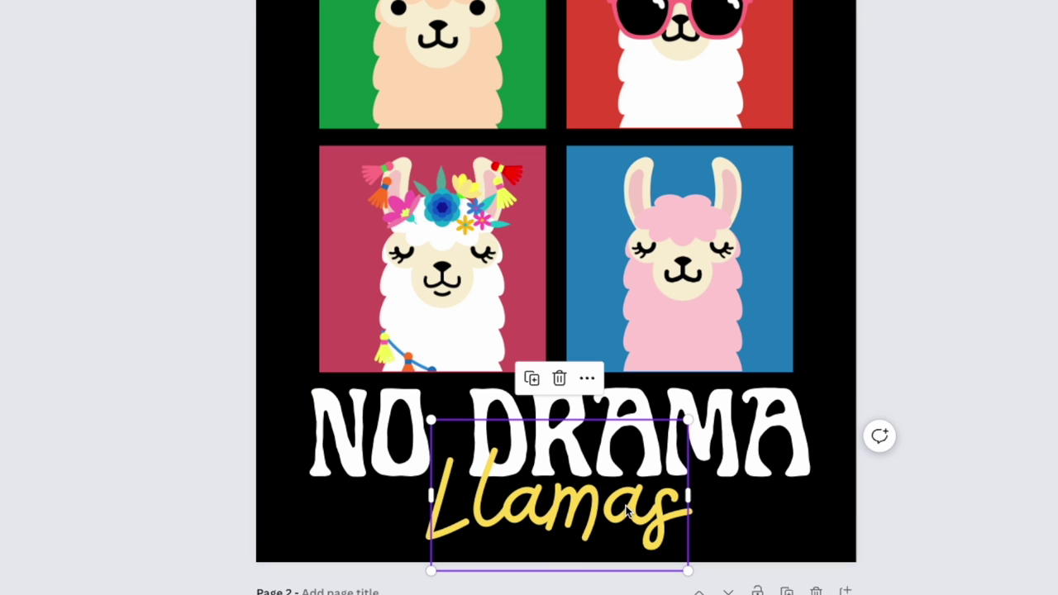
shift+click(660, 444)
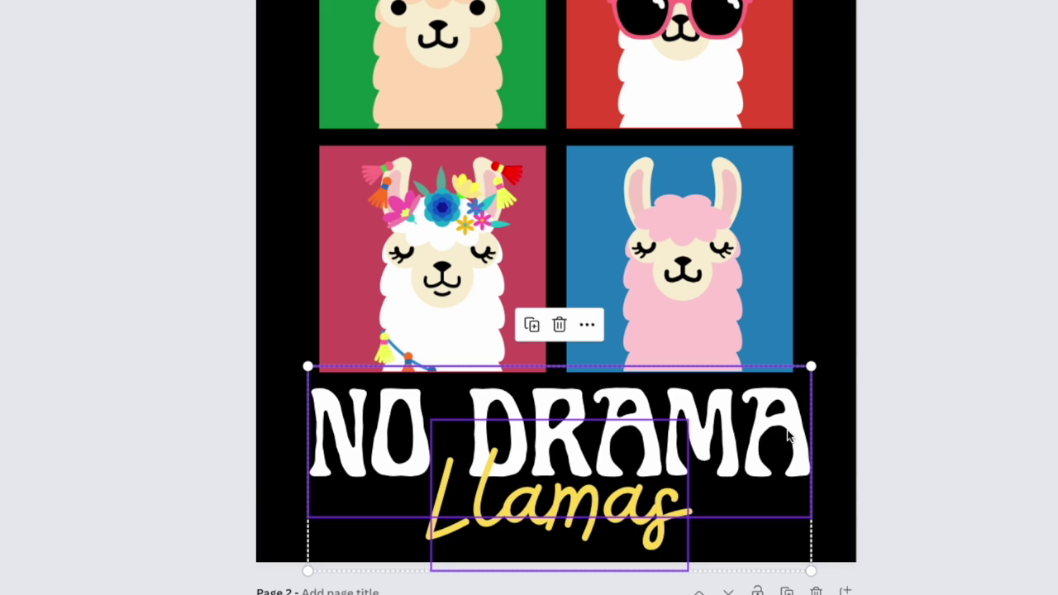
key(Delete)
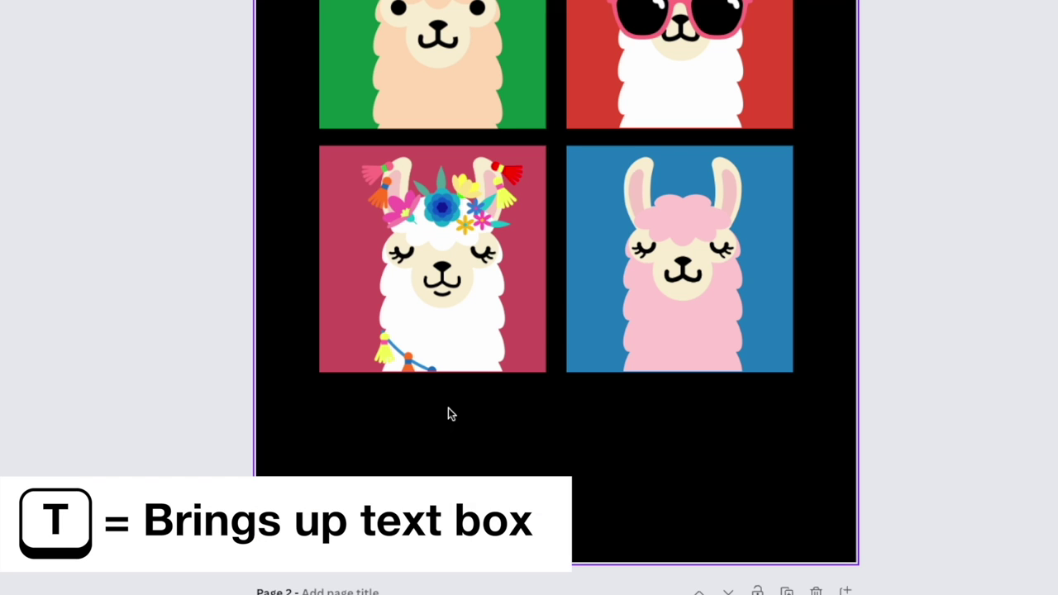
Add a text box to page 1 reading "No dra" and color it white.
key(t)
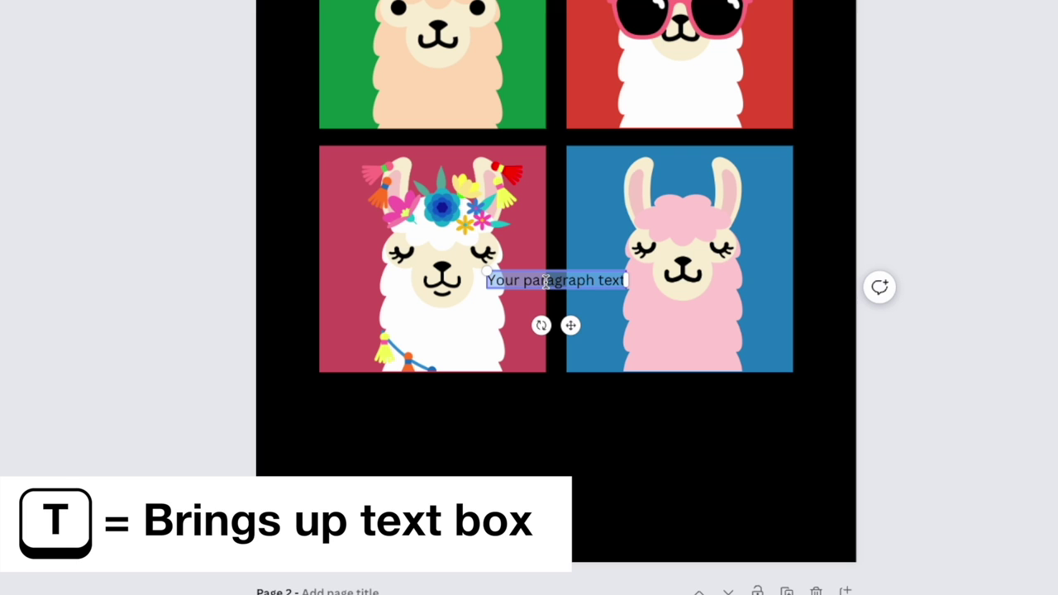
text(No dra)
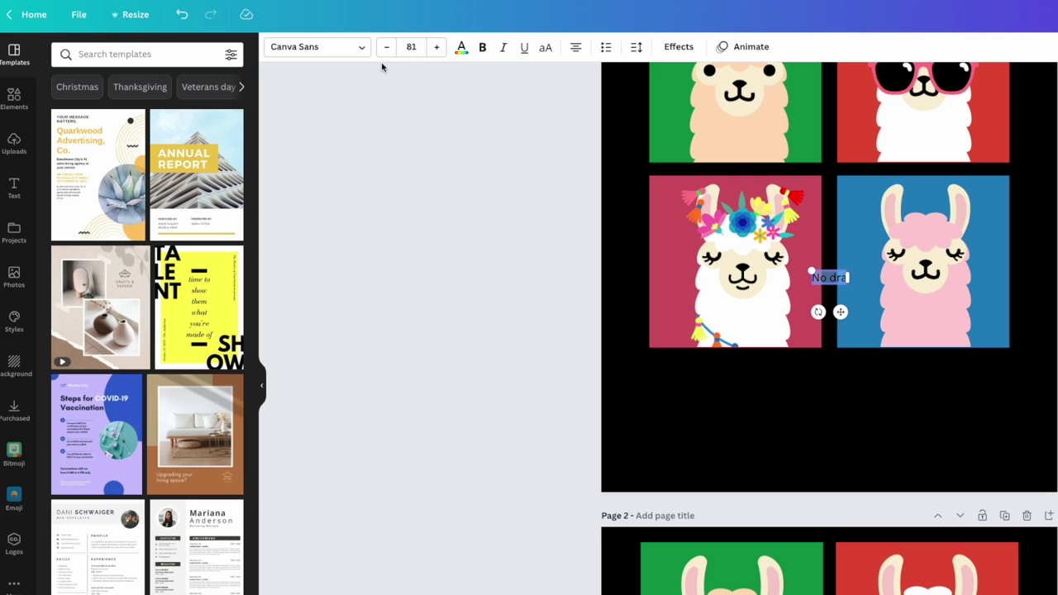
click(461, 48)
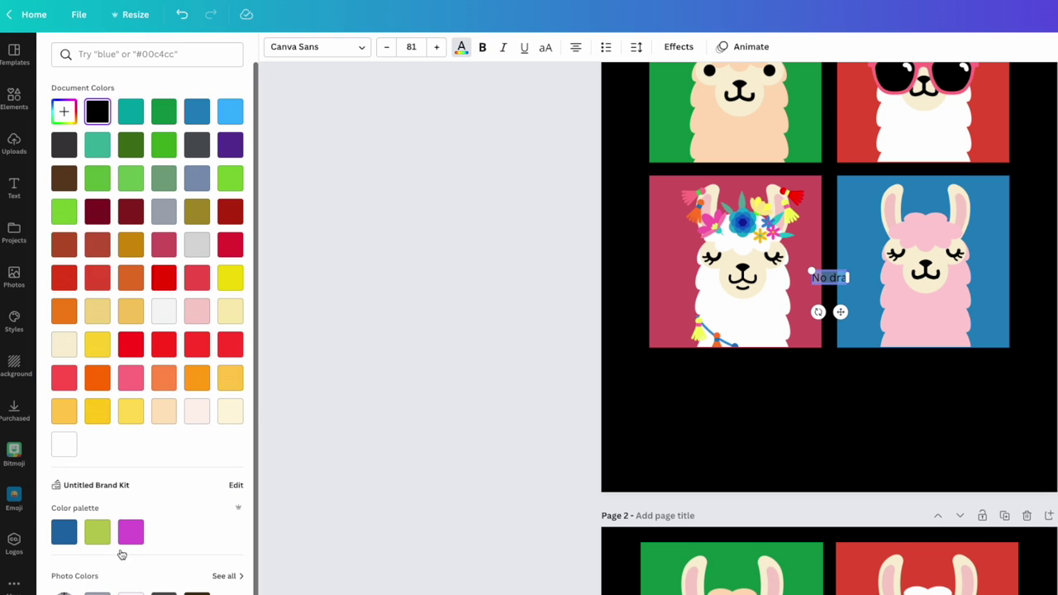
click(65, 454)
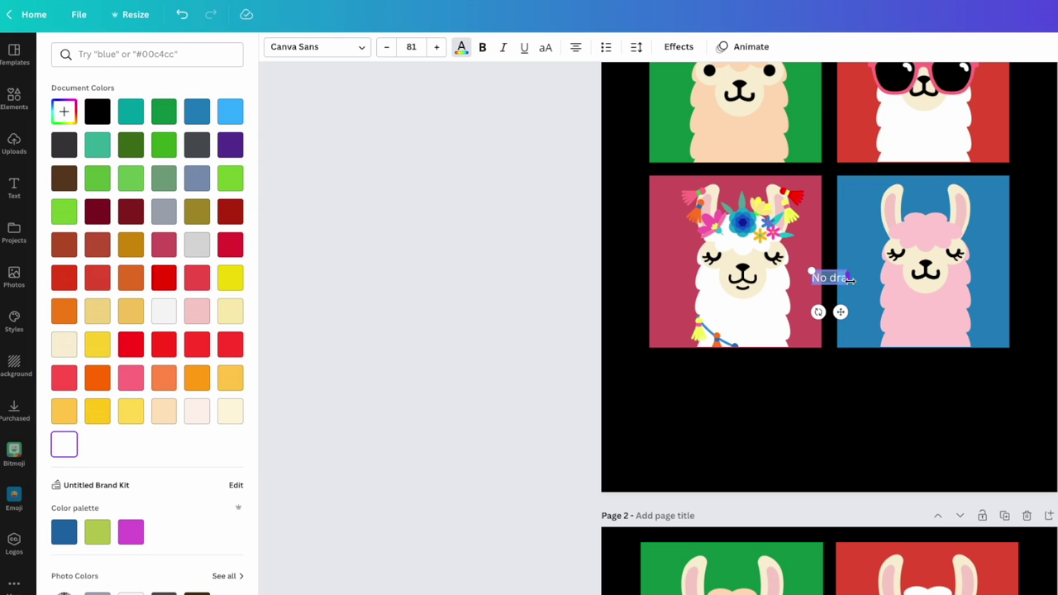
Enlarge the white text to about size 514 and place it just below the crimson and blue squares.
drag(849, 283, 1037, 354)
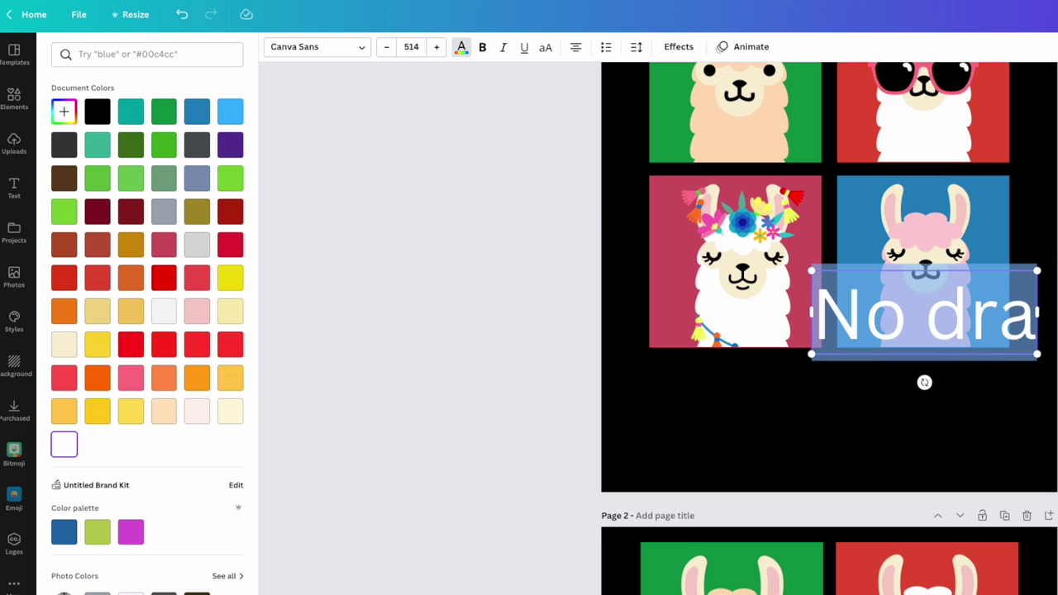
click(1029, 312)
drag(998, 322, 840, 399)
Set the heading's font to Art Nuvo and format it in uppercase.
click(312, 51)
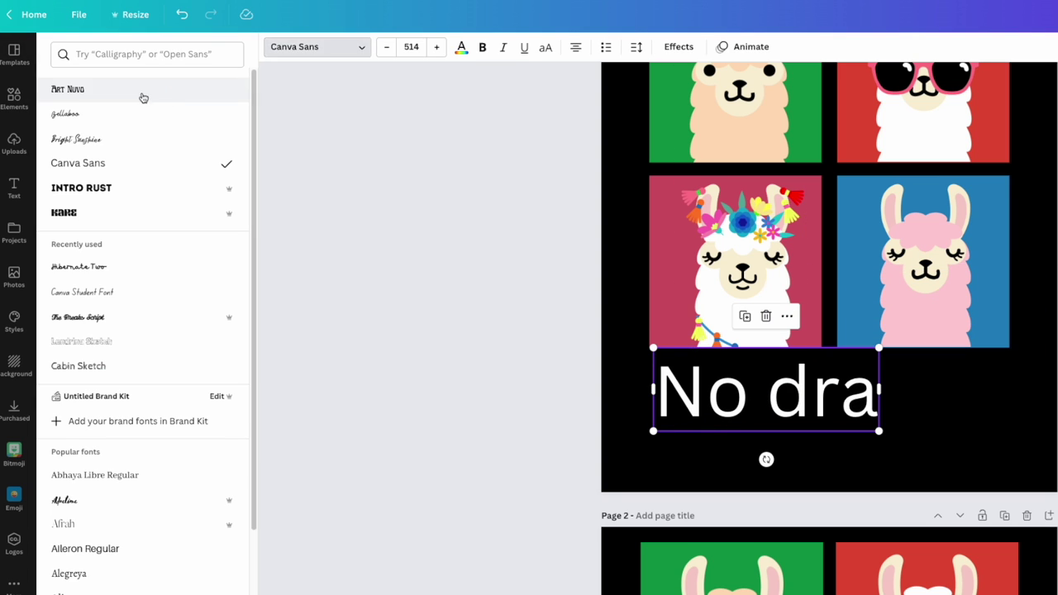
click(133, 93)
triple_click(771, 379)
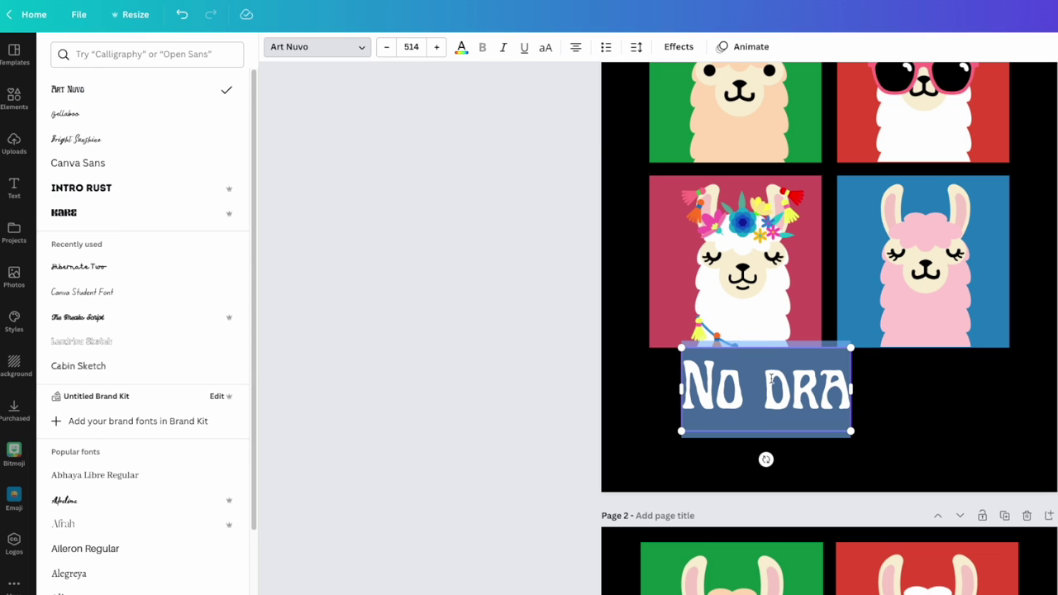
click(544, 48)
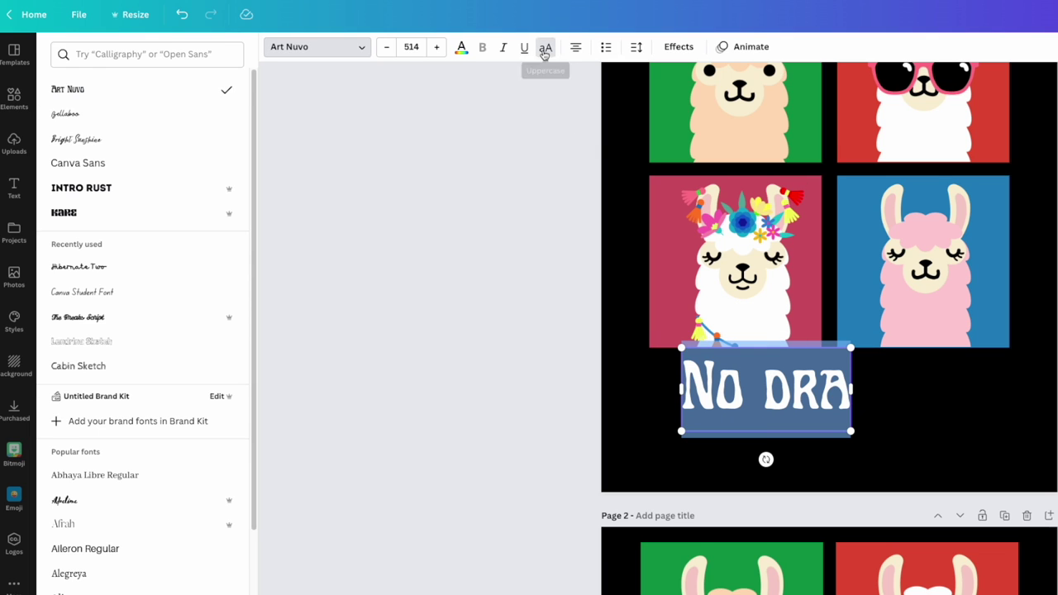
Complete the heading below the squares so that it reads "NO DRAMA".
click(858, 384)
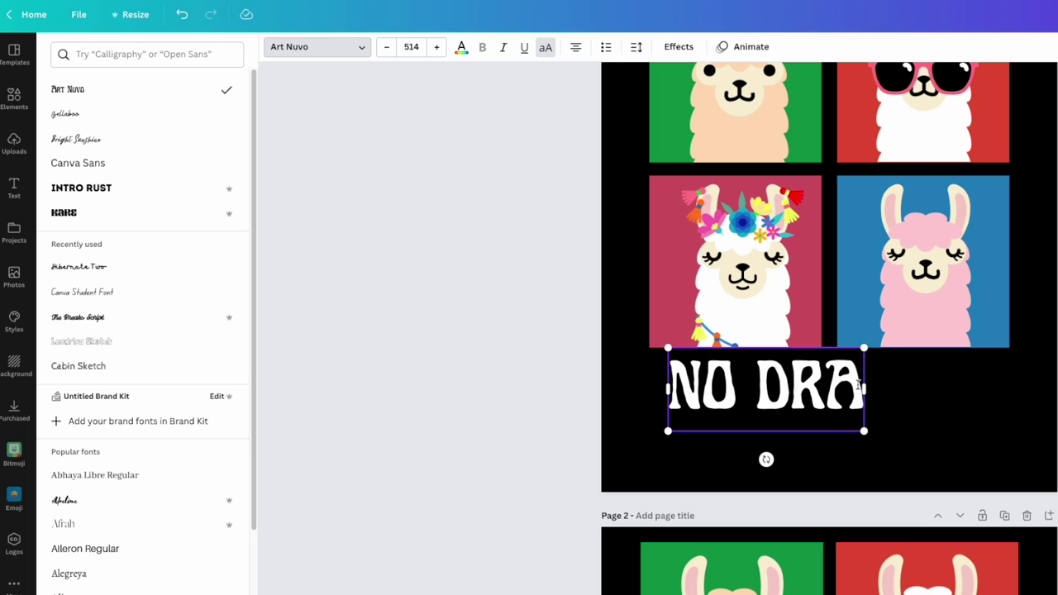
text(ma)
click(757, 357)
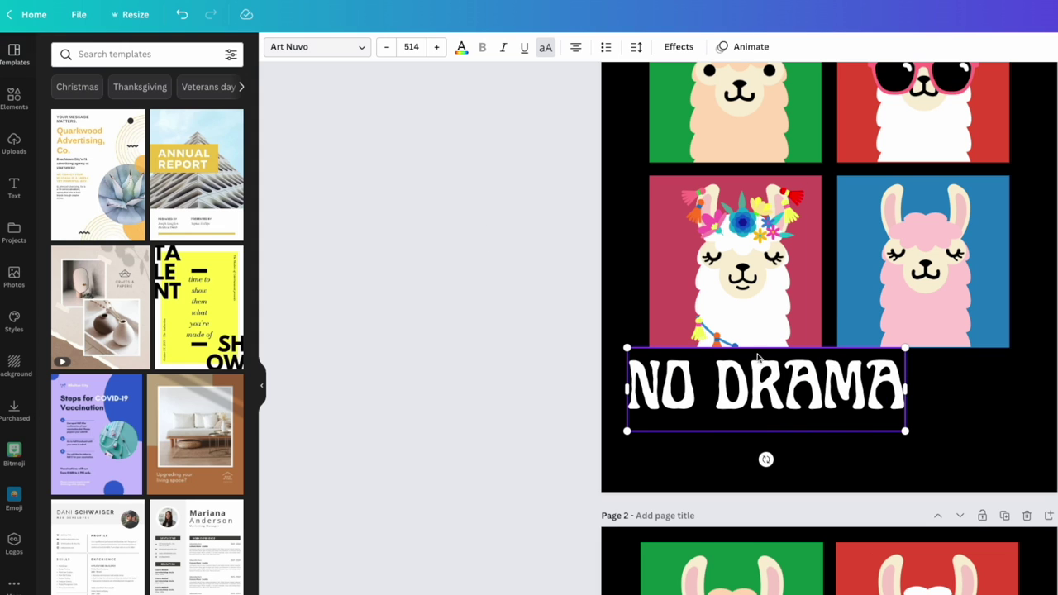
Enlarge the "NO DRAMA" heading to about size 682 and place it below the squares, spanning both of them.
drag(906, 431, 995, 457)
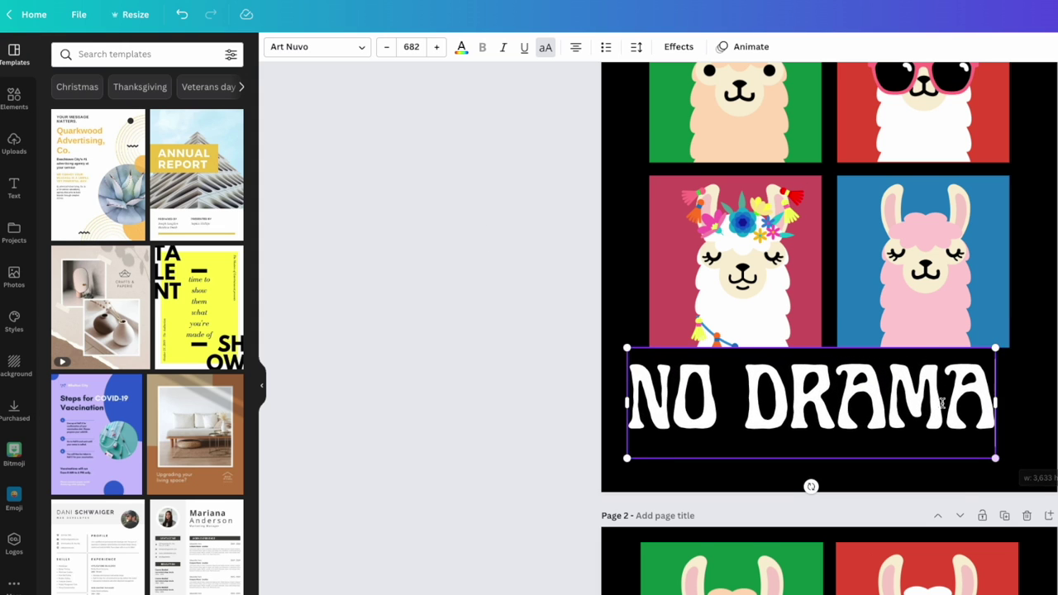
drag(949, 402, 957, 398)
scroll(958, 398, down, 5)
scroll(957, 399, up, 5)
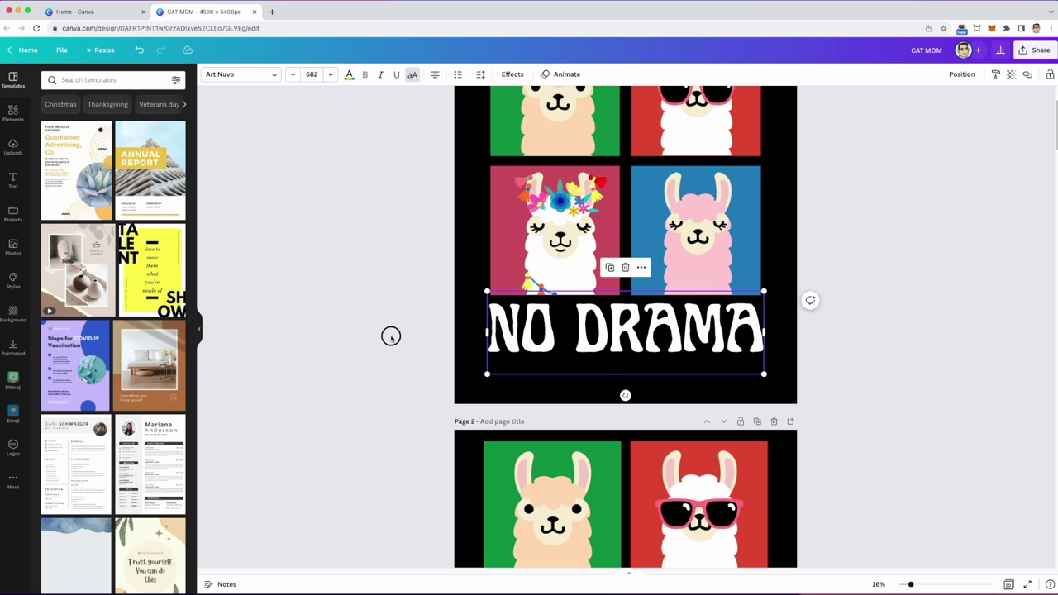
click(391, 339)
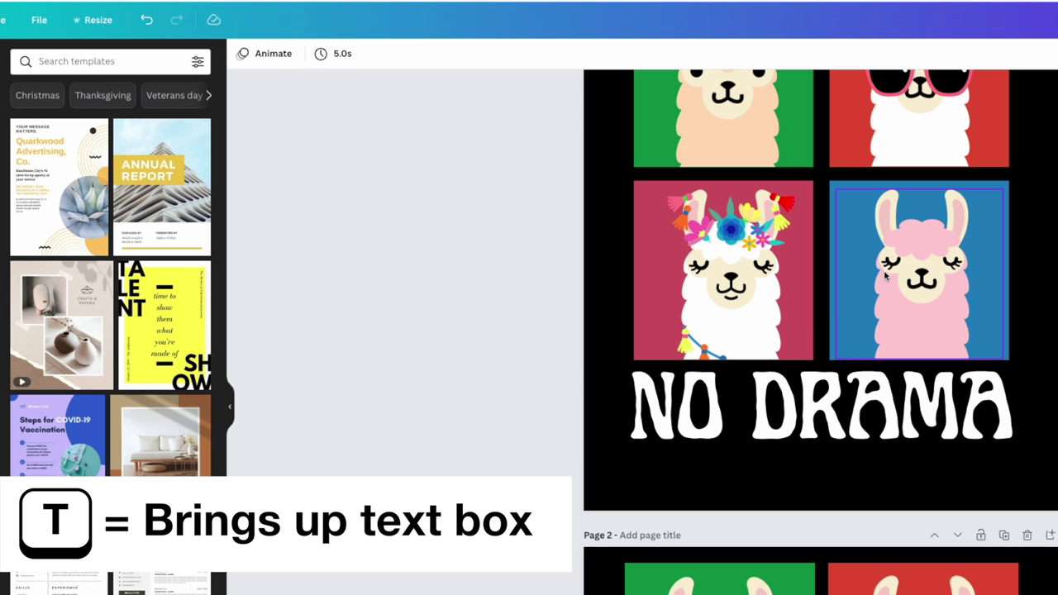
Add a new text box to page 1 and place it in the black area below the "NO DRAMA" heading.
key(t)
click(1044, 237)
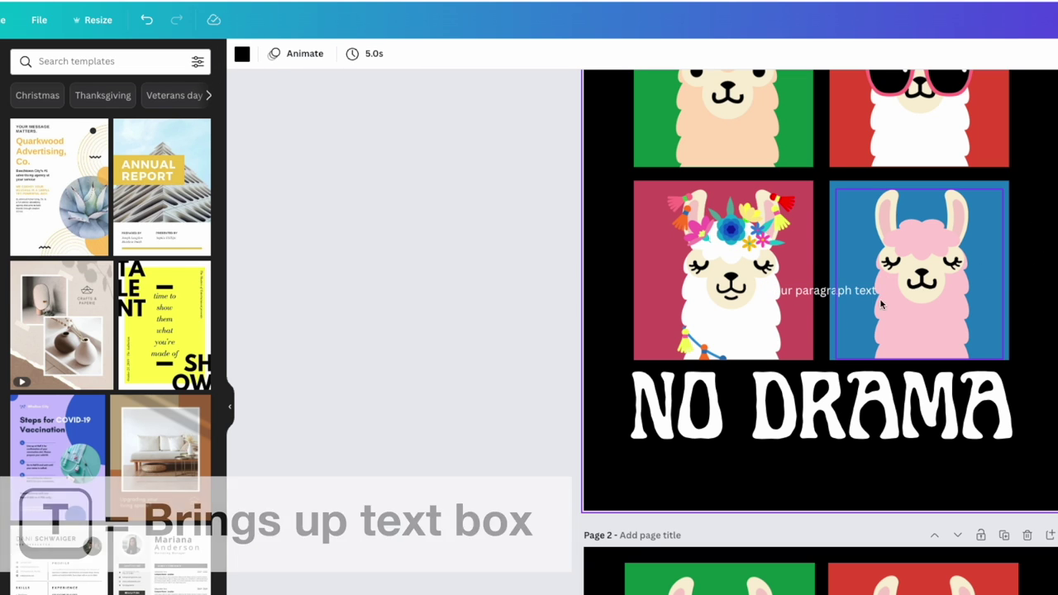
drag(846, 292, 823, 473)
click(823, 473)
click(820, 468)
double_click(820, 467)
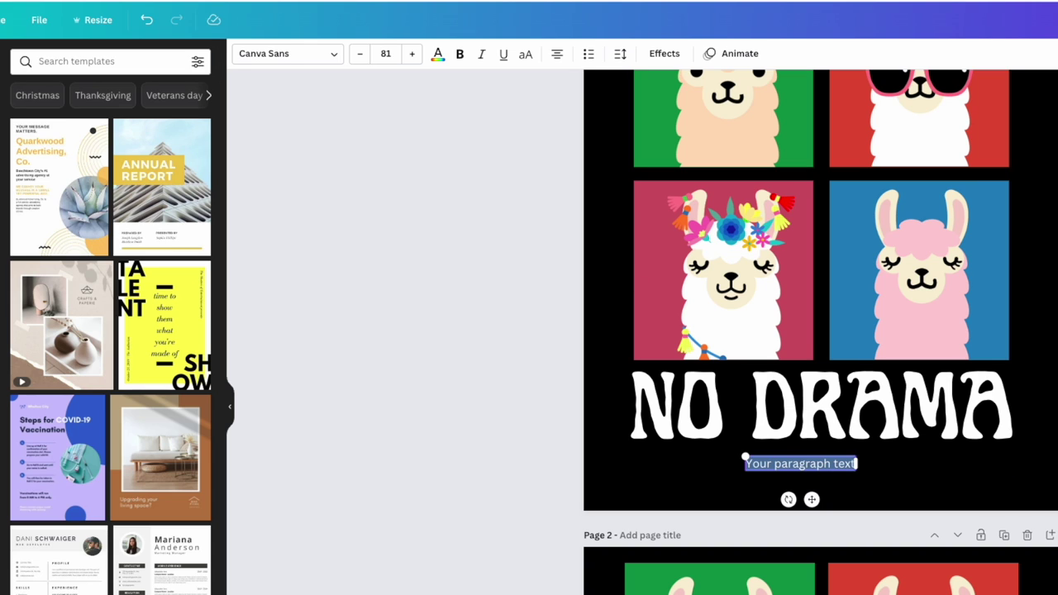
Set the new text box's font to Bellaboo and replace its placeholder with "llamas".
click(290, 53)
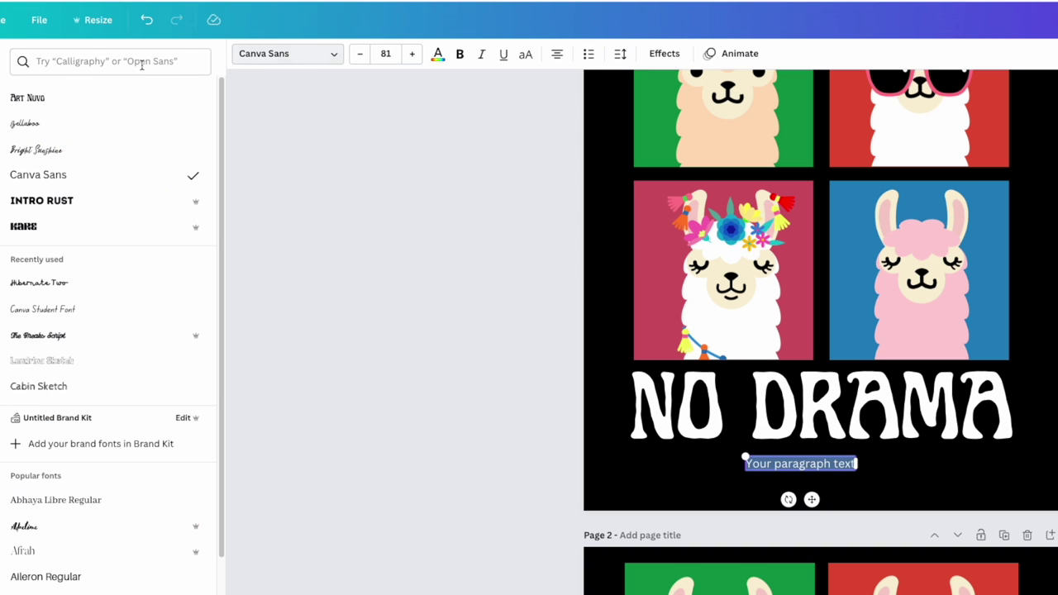
click(30, 127)
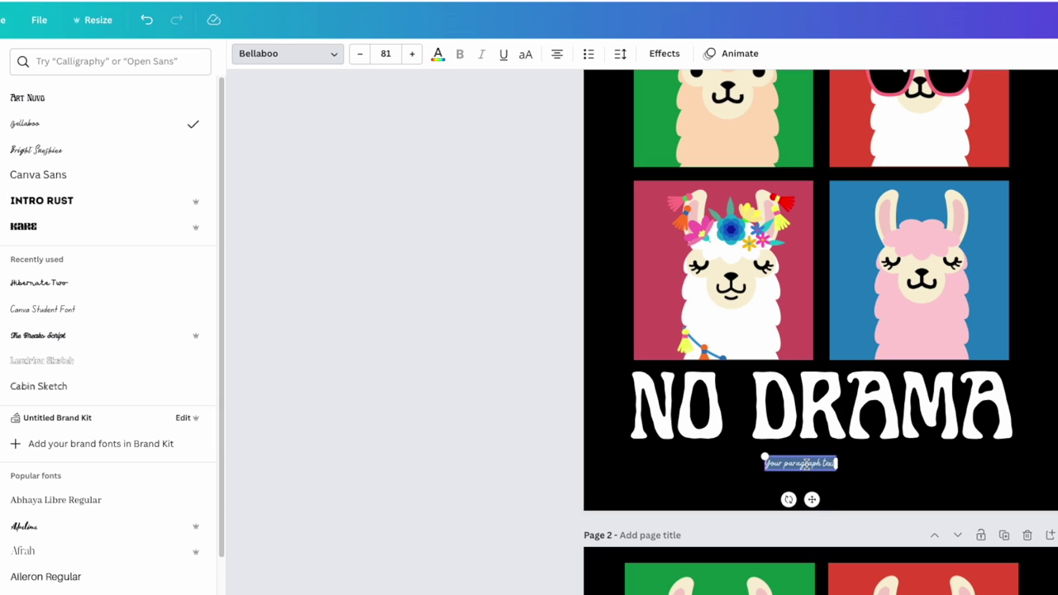
text(Llama)
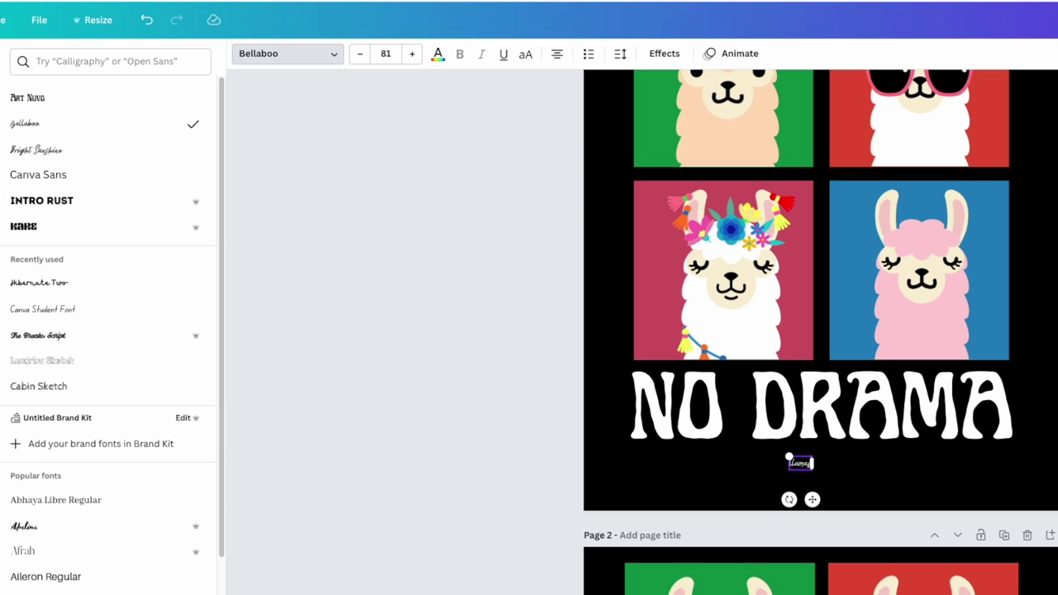
click(827, 413)
Enlarge the "llamas" text to about size 613 and place it overlapping the lower edge of "DRAMA".
click(800, 465)
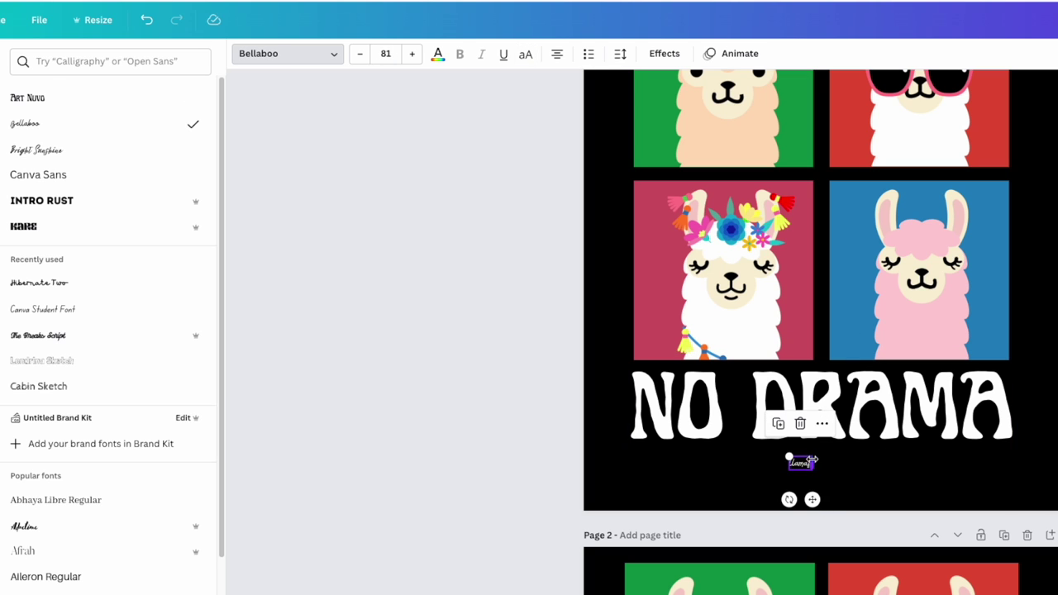
drag(785, 456, 621, 385)
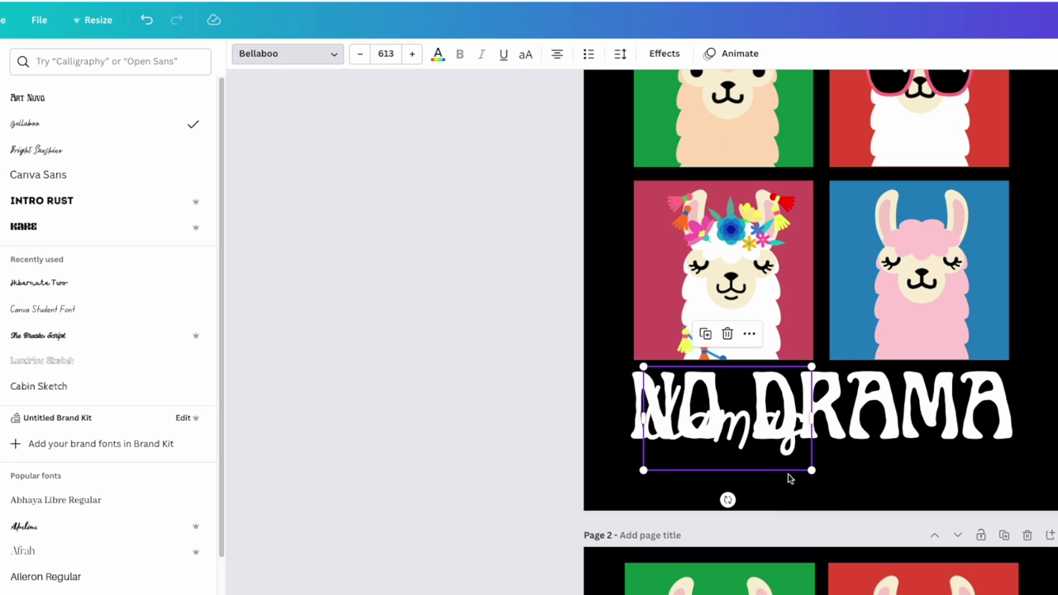
click(765, 442)
drag(764, 442, 867, 483)
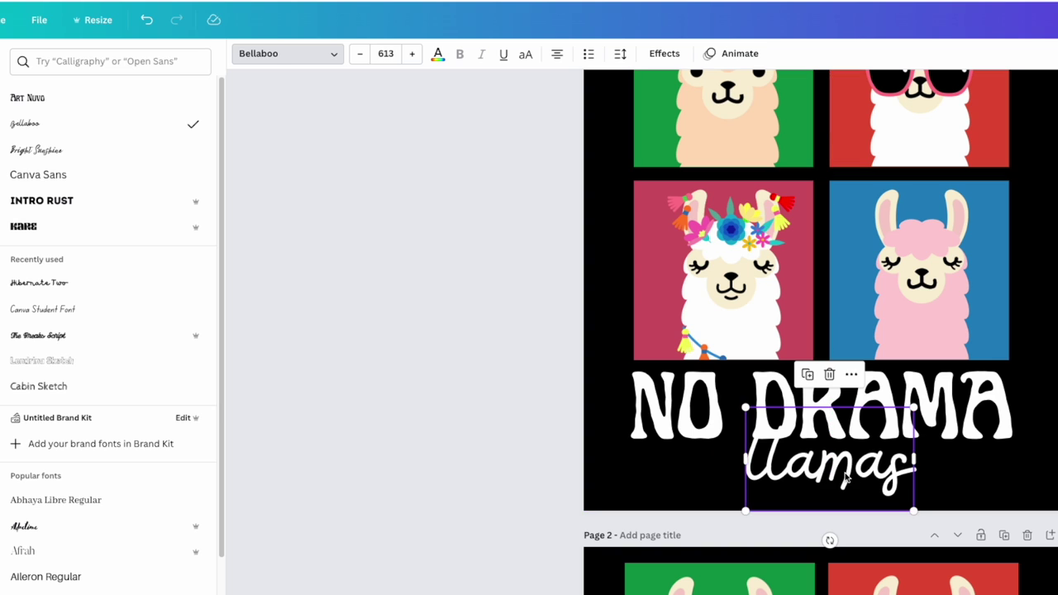
Color the "llamas" text light yellow, enlarge it to about size 779 and center it under the heading.
click(438, 53)
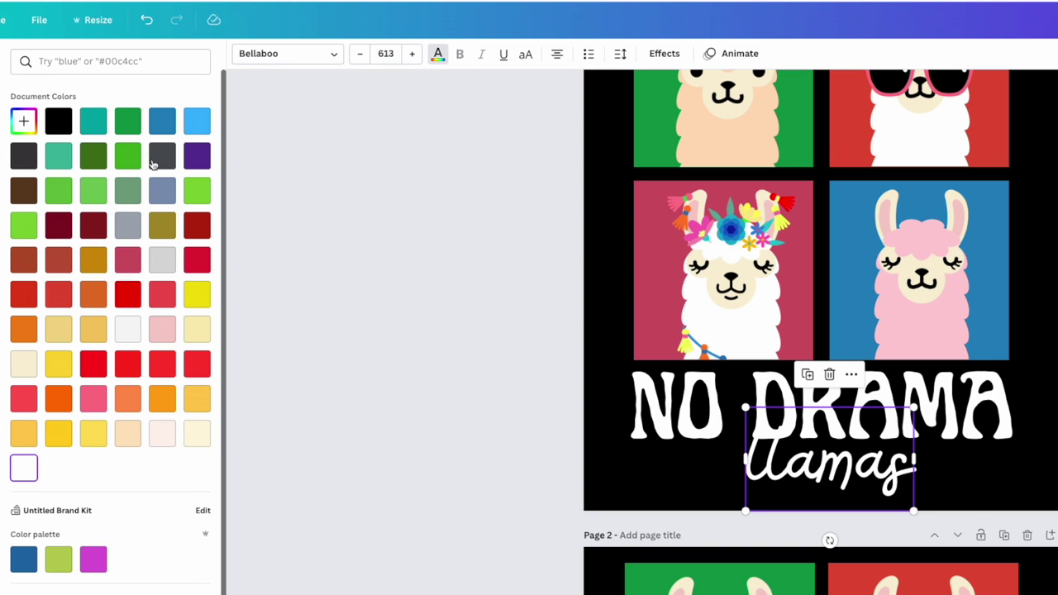
click(93, 433)
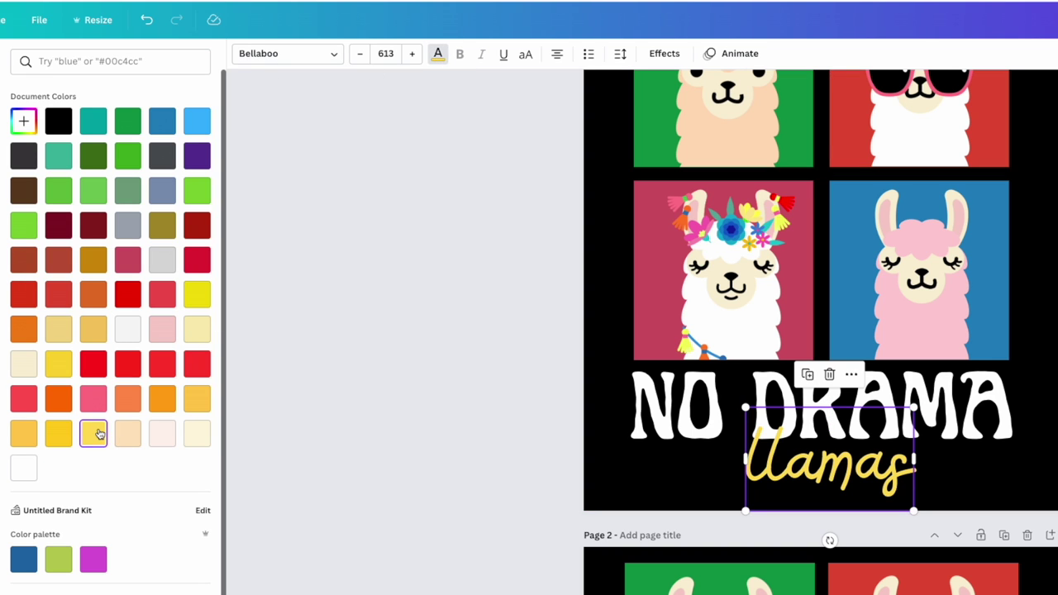
drag(914, 408, 960, 380)
drag(905, 462, 875, 471)
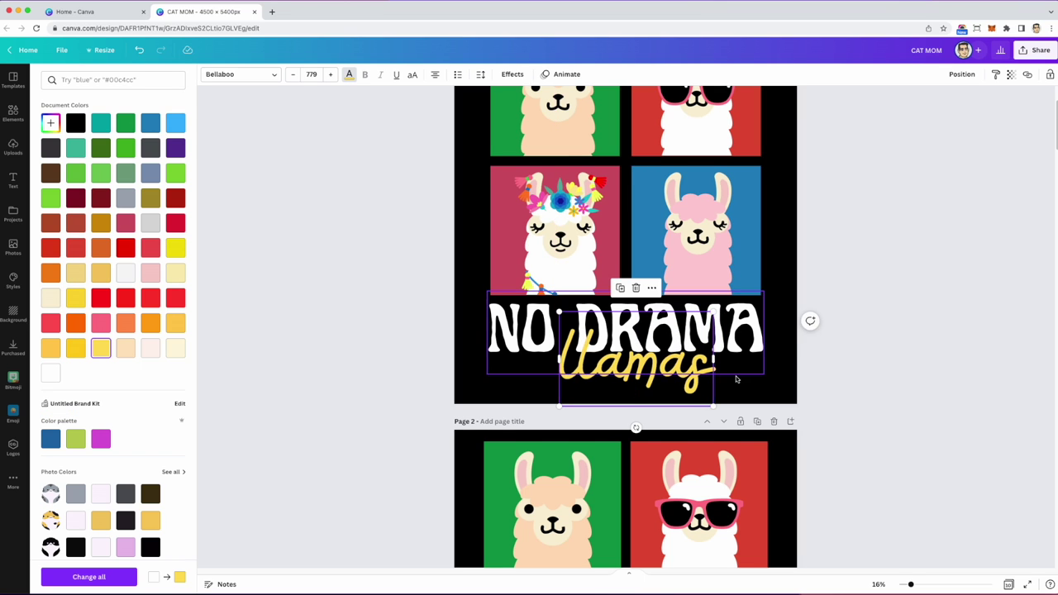
Capitalize the first letter of the yellow script text so that it reads "Llamas".
scroll(975, 475, down, 5)
scroll(735, 386, up, 3)
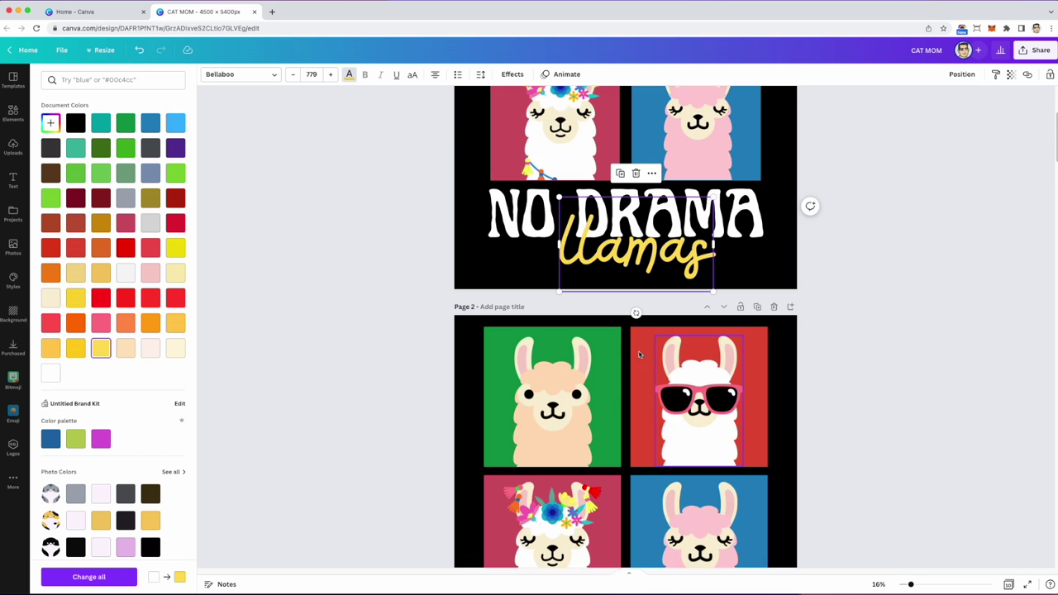
double_click(573, 250)
shift+click(573, 245)
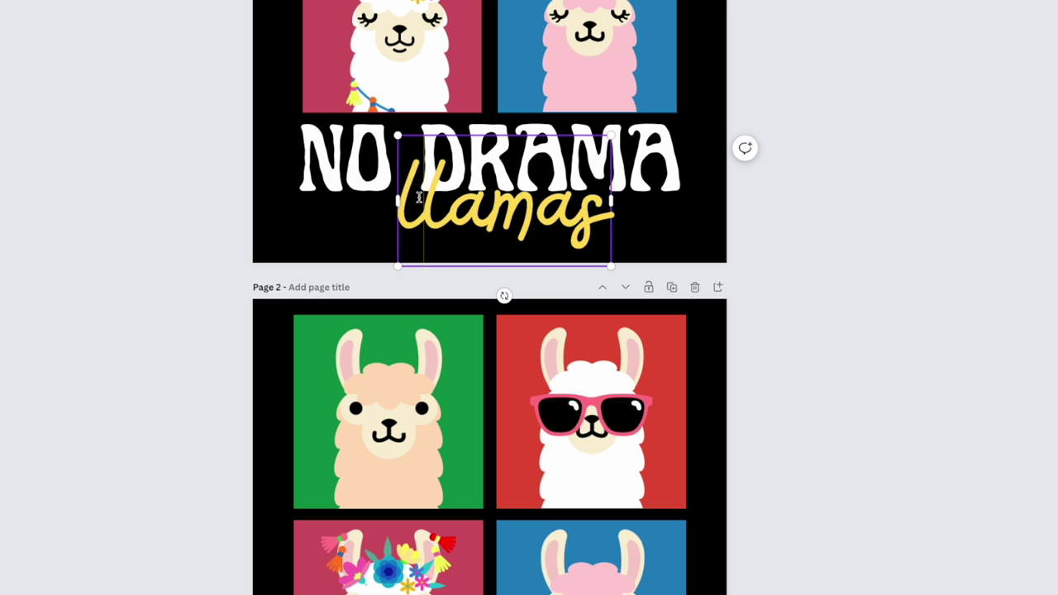
mouse_move(573, 242)
mouse_down()
mouse_move(544, 241)
mouse_move(555, 240)
mouse_up()
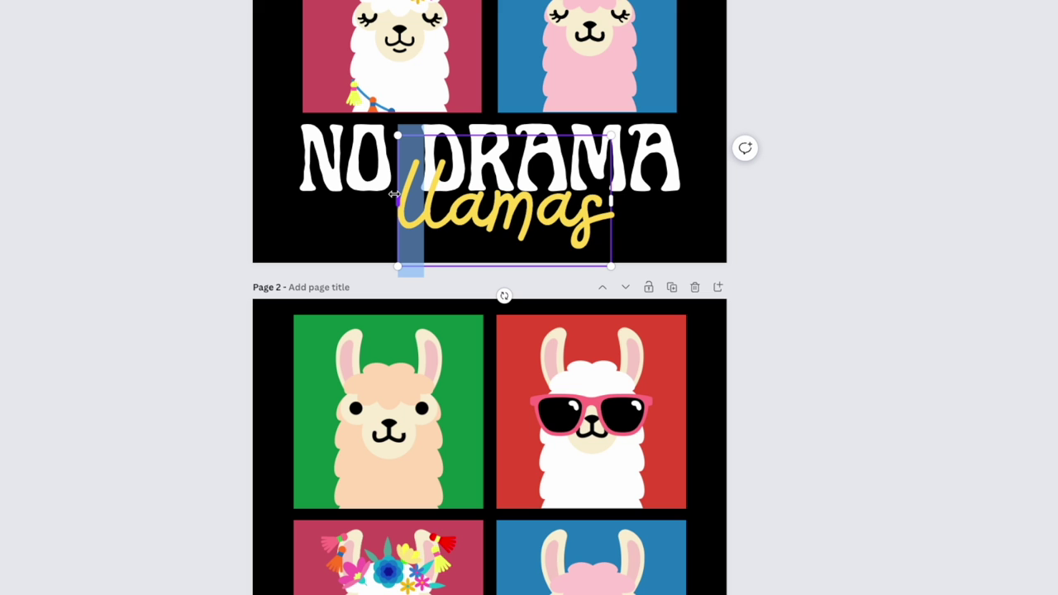
text(L)
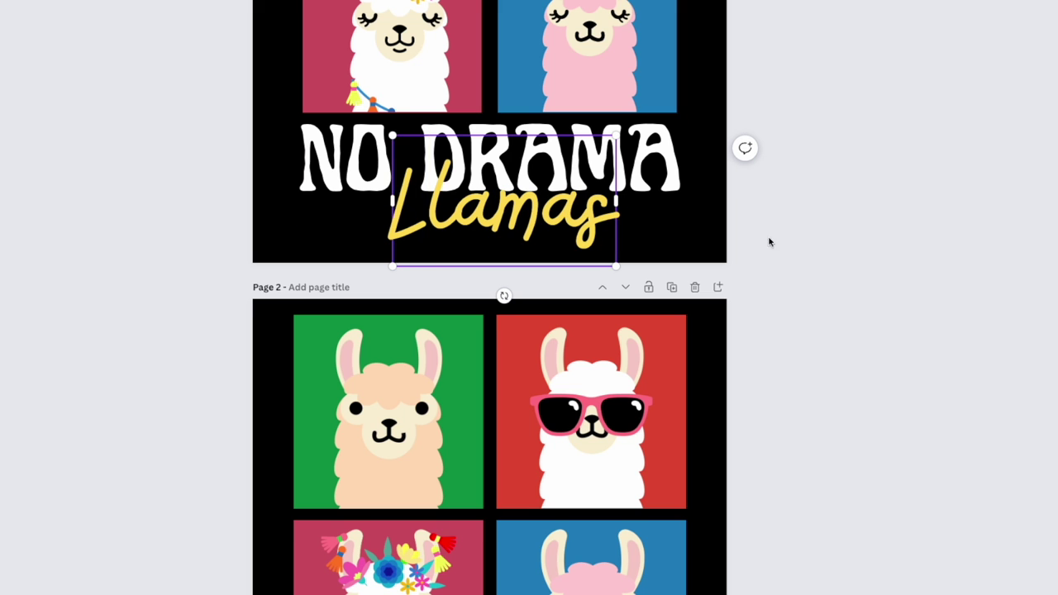
Reduce the yellow "Llamas" text to about size 708, keeping it overlapping the lower edge of the heading.
scroll(780, 206, up, 4)
drag(547, 537, 541, 537)
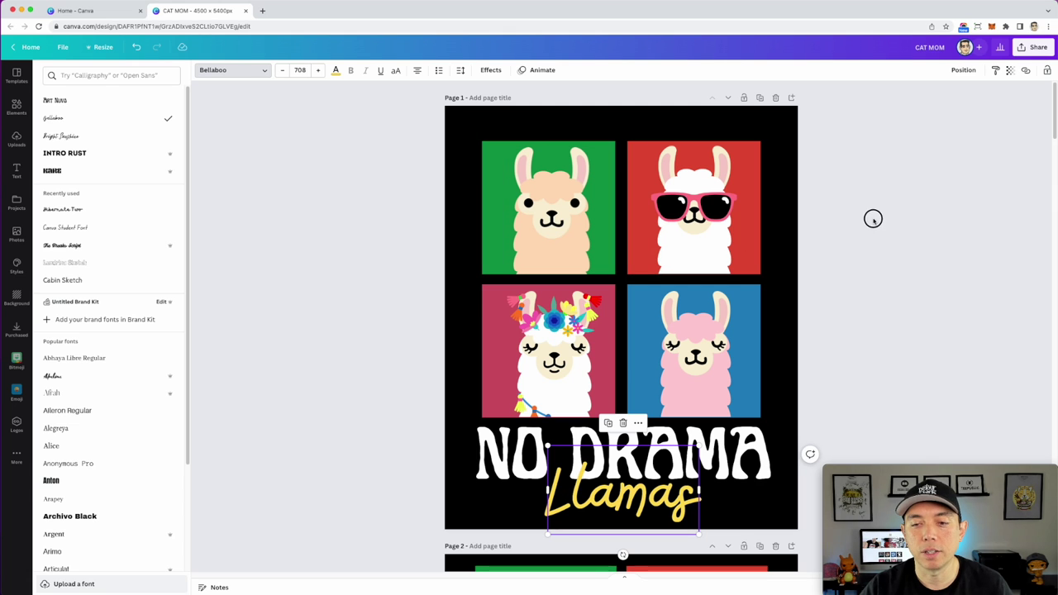
key(Escape)
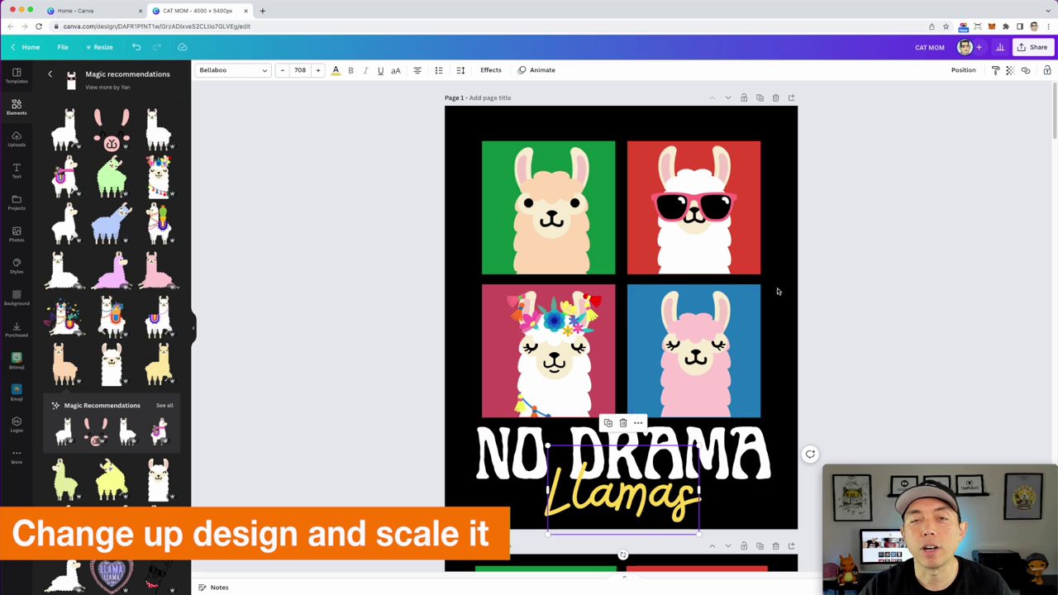
Review the other variations of the four-square layout on pages 2 to 5: llamas, Cat Mom, Dog Dad and Happy Thanksgiving.
scroll(832, 322, down, 4)
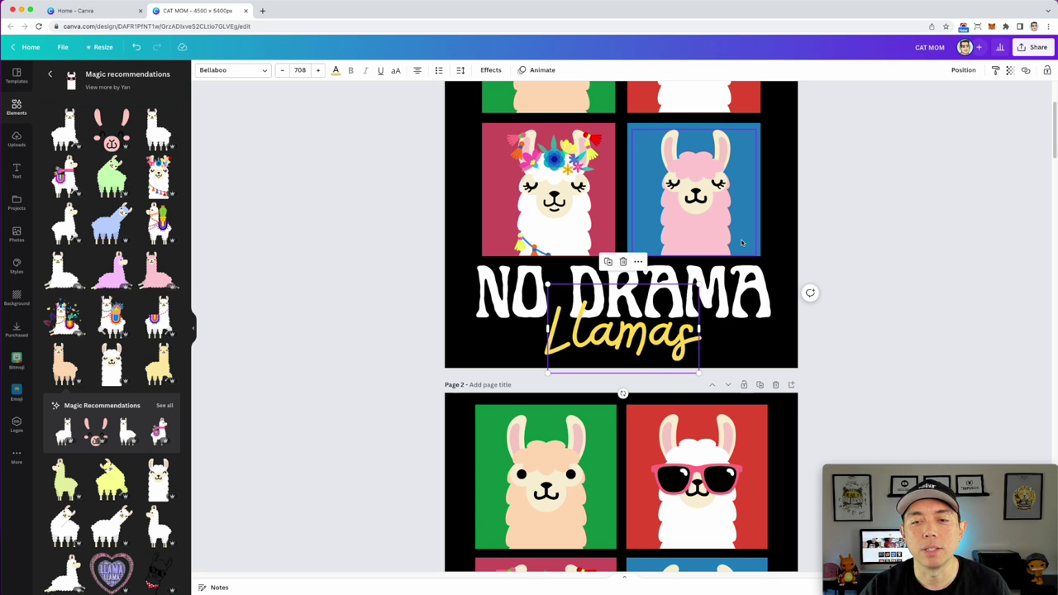
scroll(723, 236, down, 10)
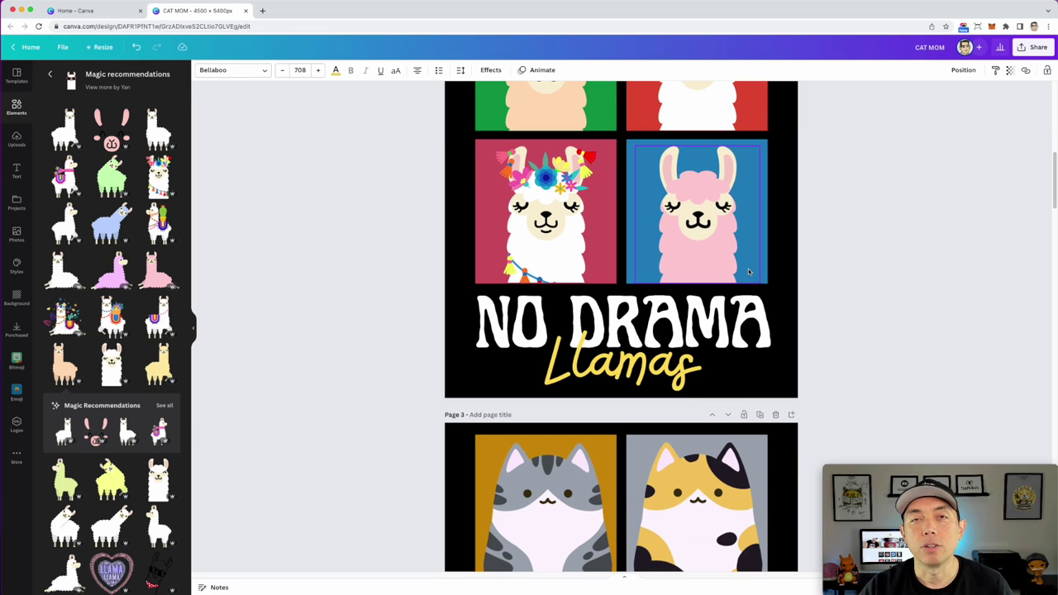
scroll(748, 268, down, 7)
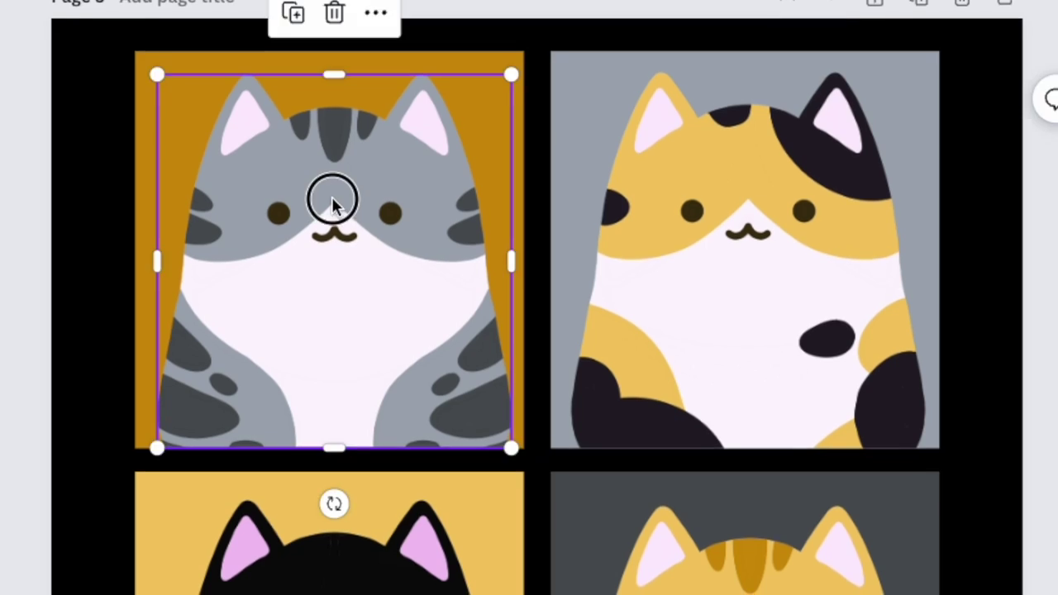
click(548, 200)
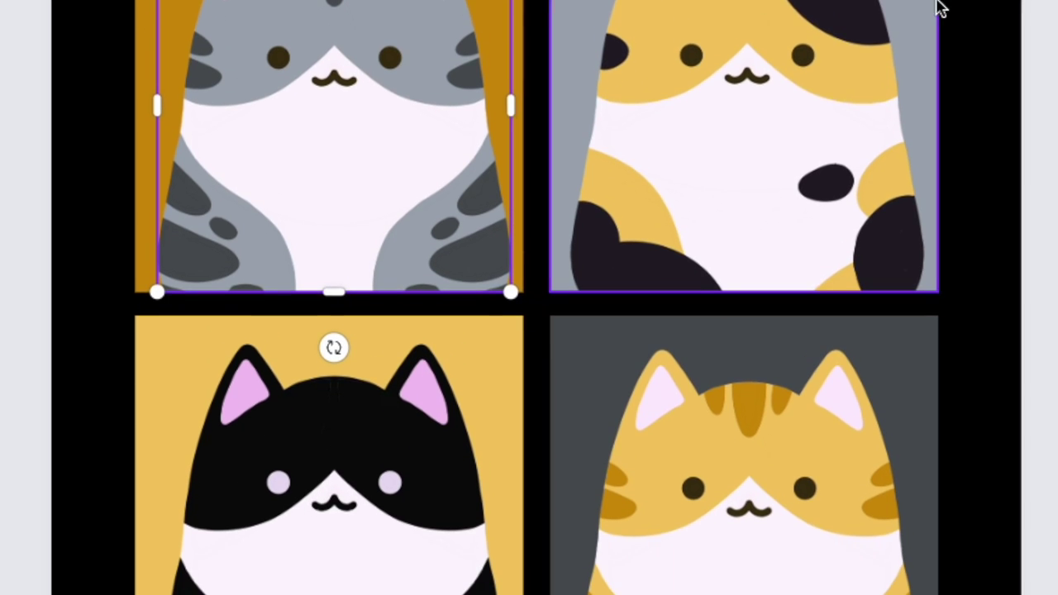
click(562, 579)
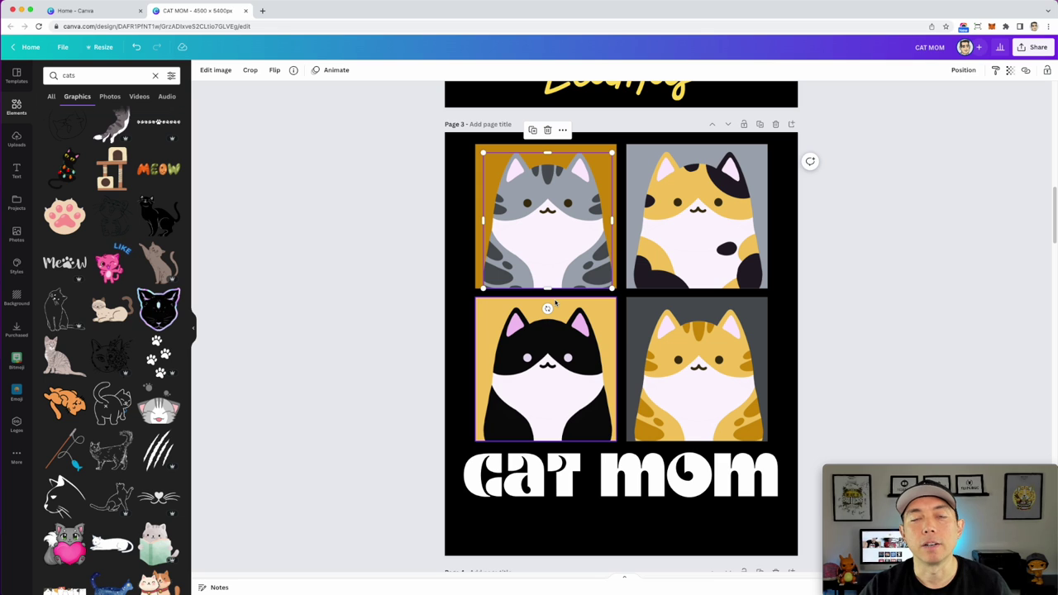
scroll(554, 303, down, 5)
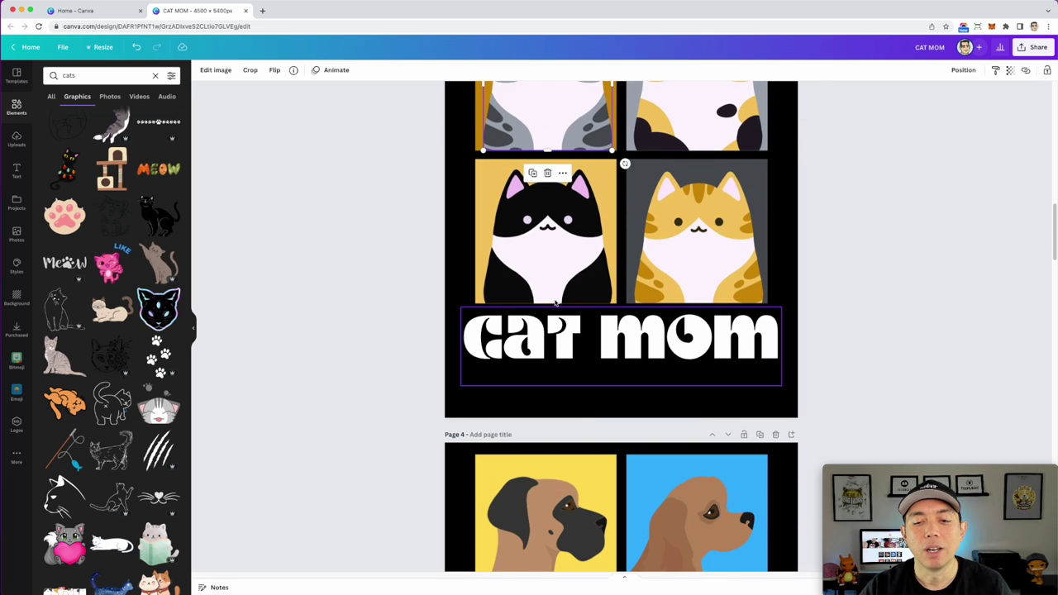
scroll(555, 303, down, 3)
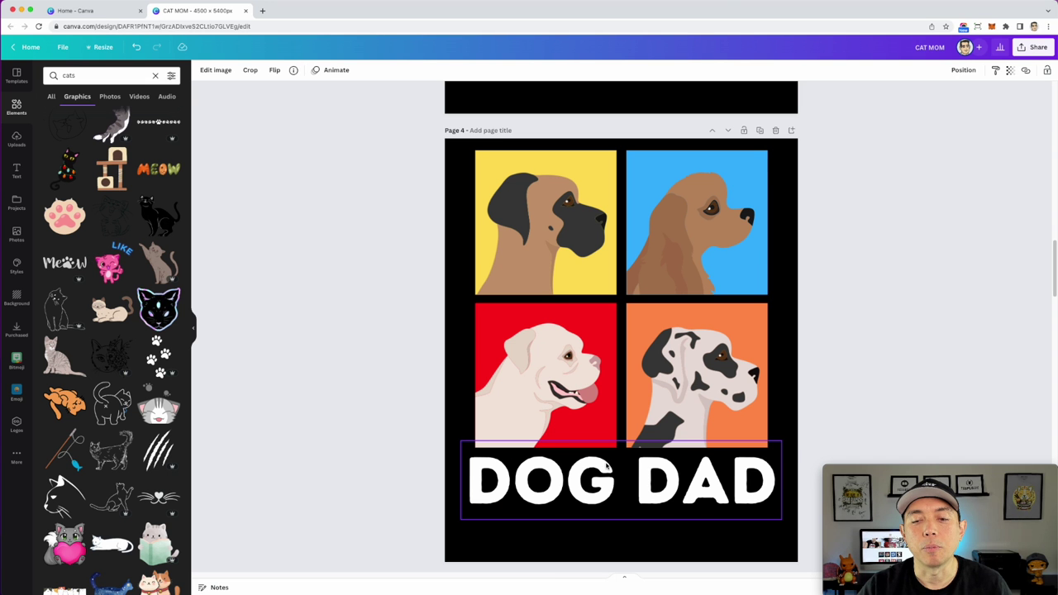
click(429, 586)
scroll(658, 218, down, 8)
scroll(658, 217, down, 4)
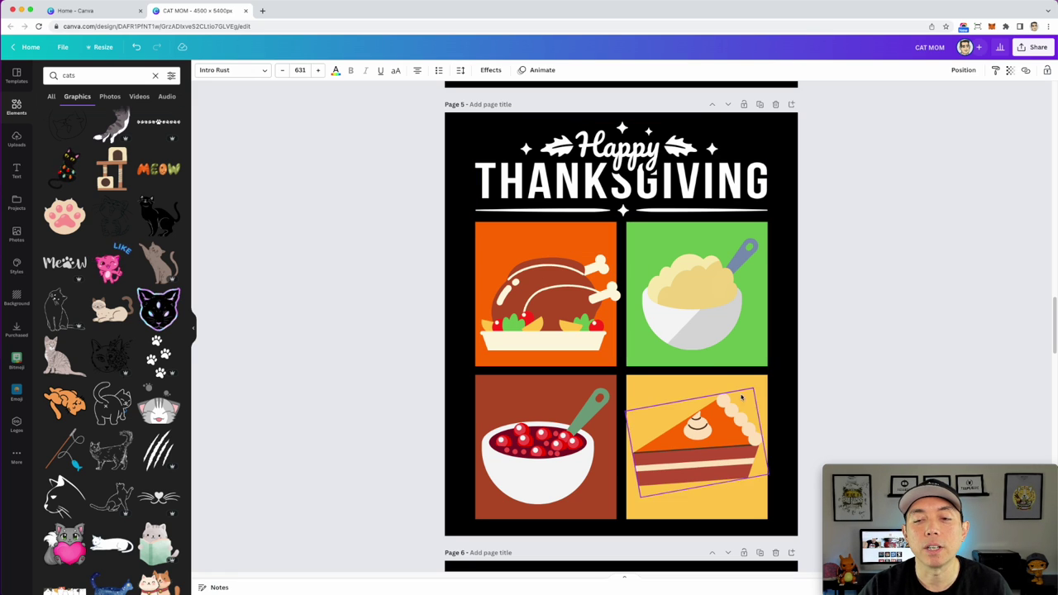
Select the "Happy Thanksgiving" lettering on page 5 and search the graphics for "happy thanksgiving" alternatives.
click(676, 186)
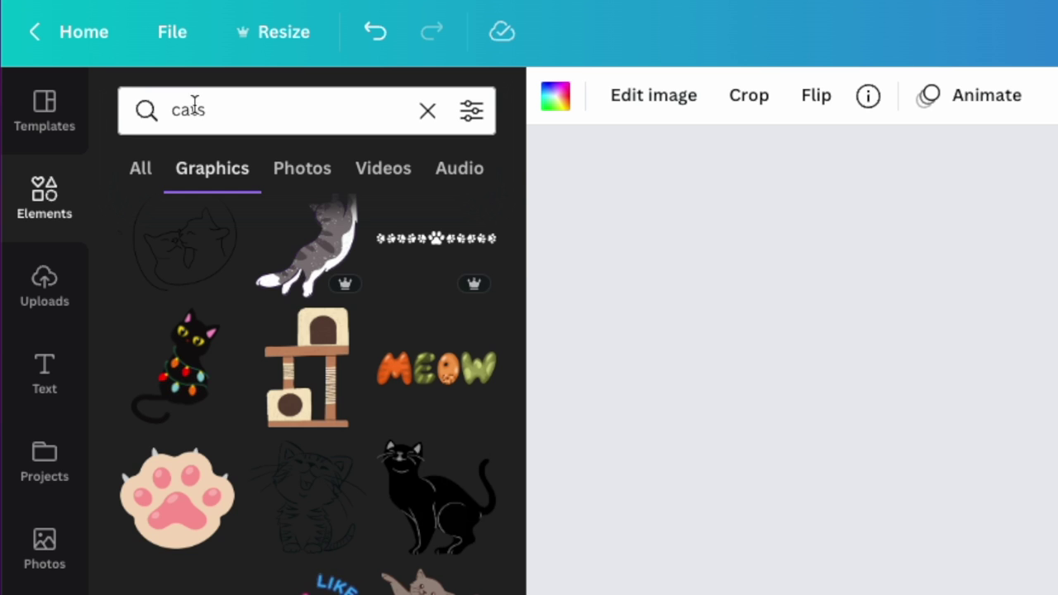
double_click(72, 74)
text(hap)
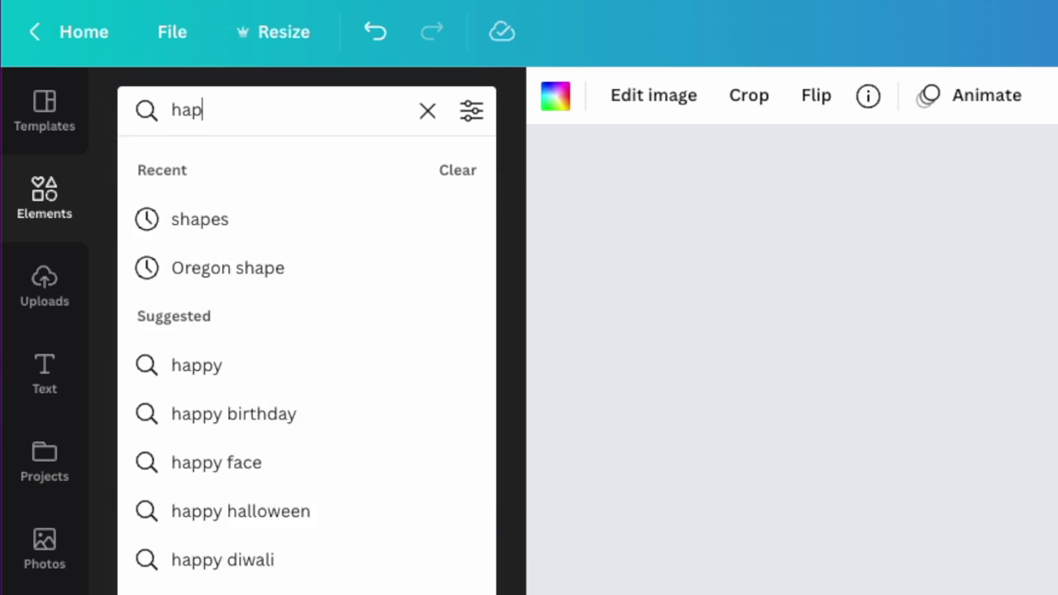
text(py thanks)
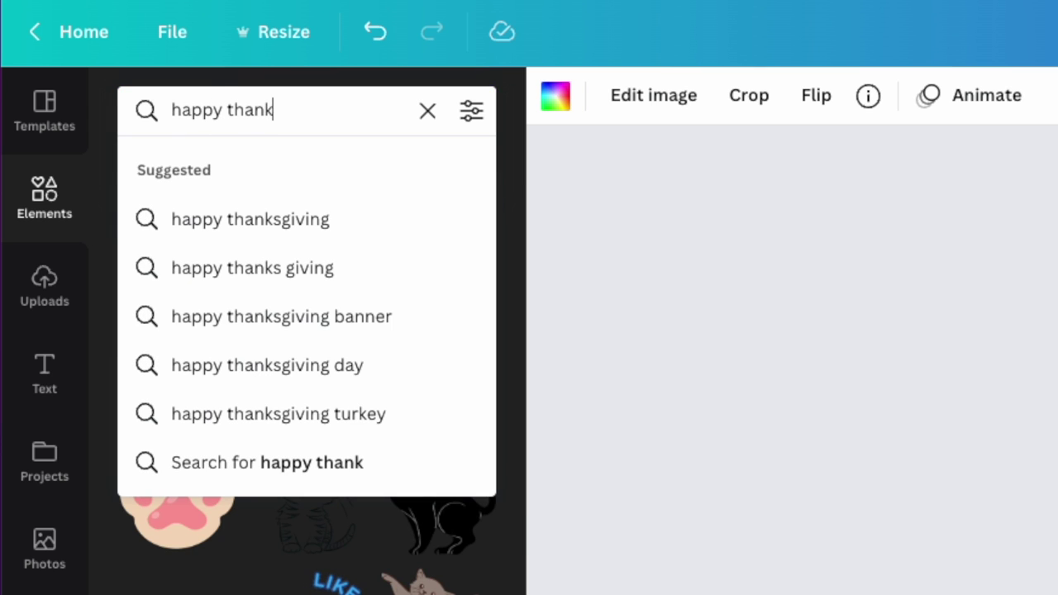
text(giving)
key(Return)
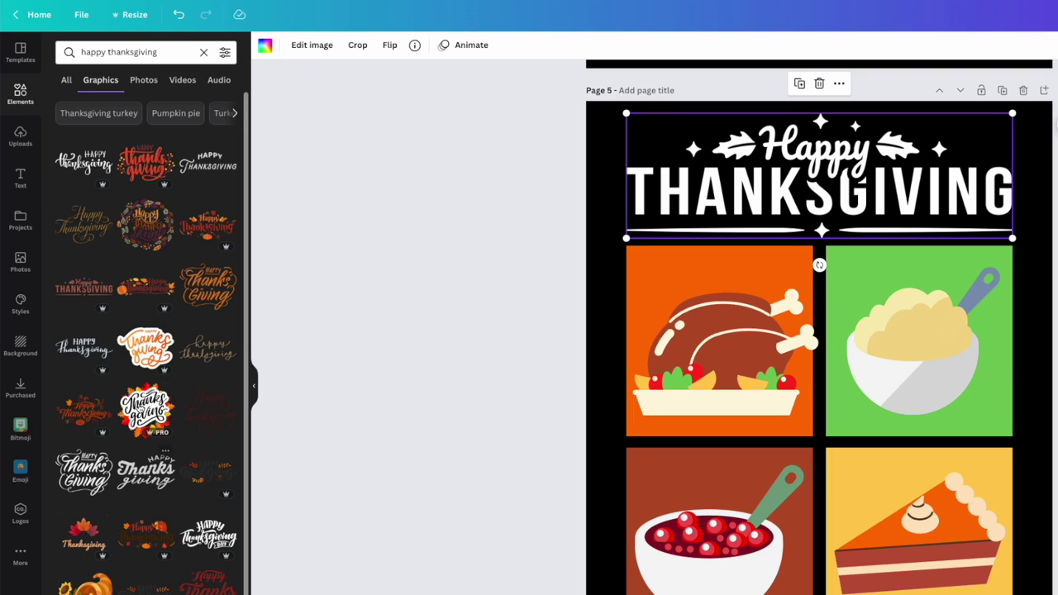
scroll(160, 368, down, 2)
scroll(198, 397, down, 2)
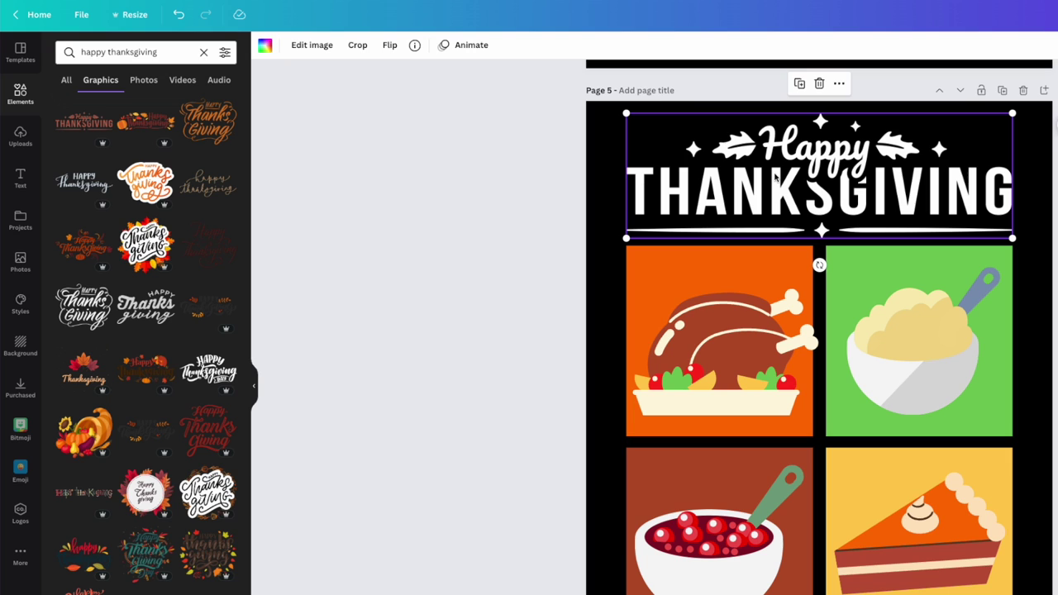
Replace page 5's title lettering with the "Happy Thanksgiving Day" script graphic, placing it above the food squares.
key(Delete)
click(209, 371)
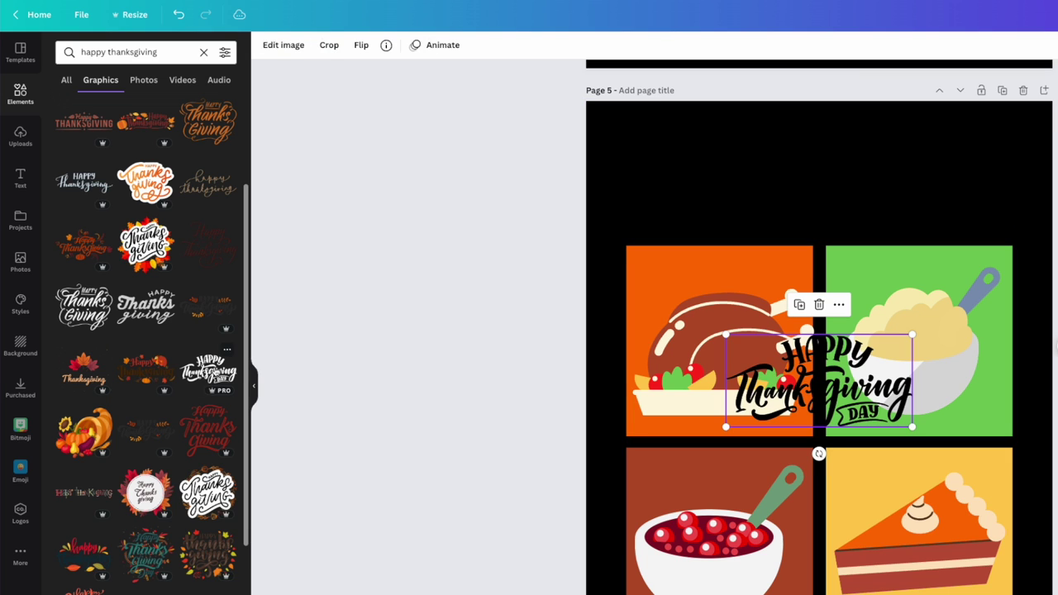
drag(880, 394, 821, 187)
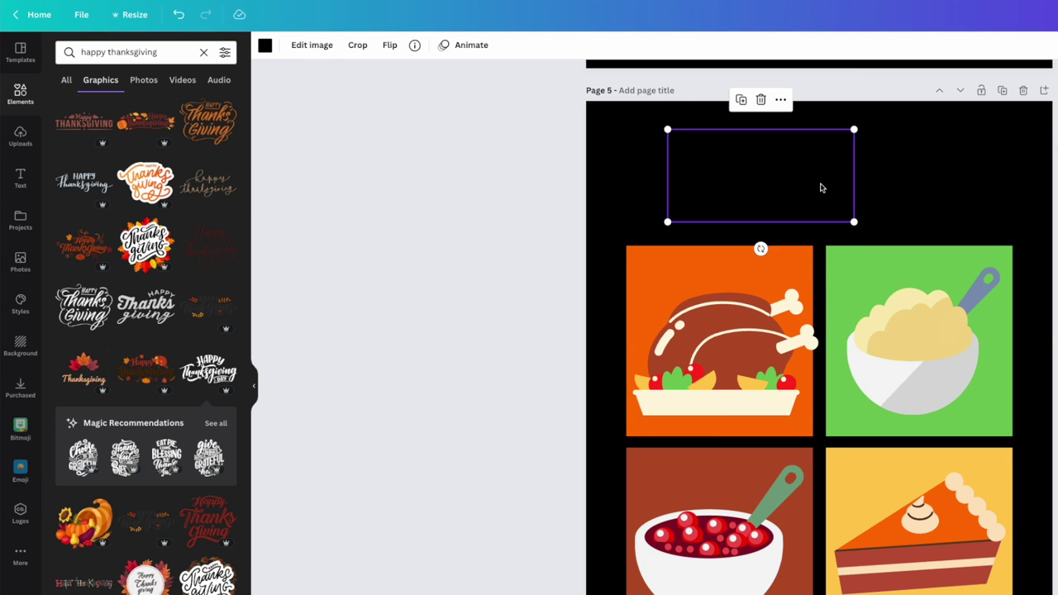
Recolor page 5's "Happy Thanksgiving Day" script graphic white and enlarge it so it overlaps the upper edges of the top food squares.
click(265, 45)
click(192, 389)
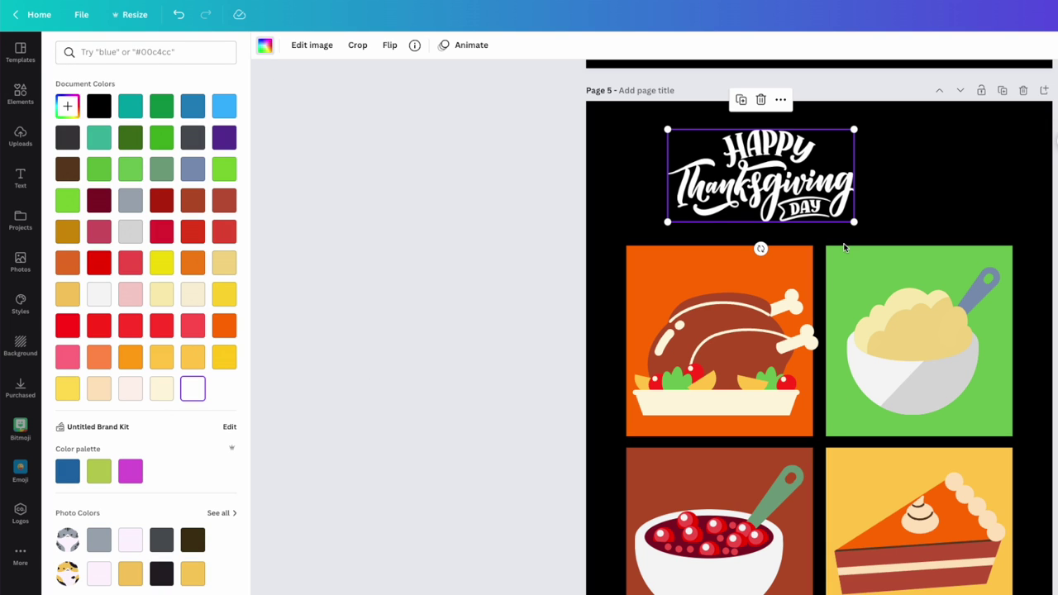
drag(855, 223, 988, 273)
drag(876, 189, 885, 184)
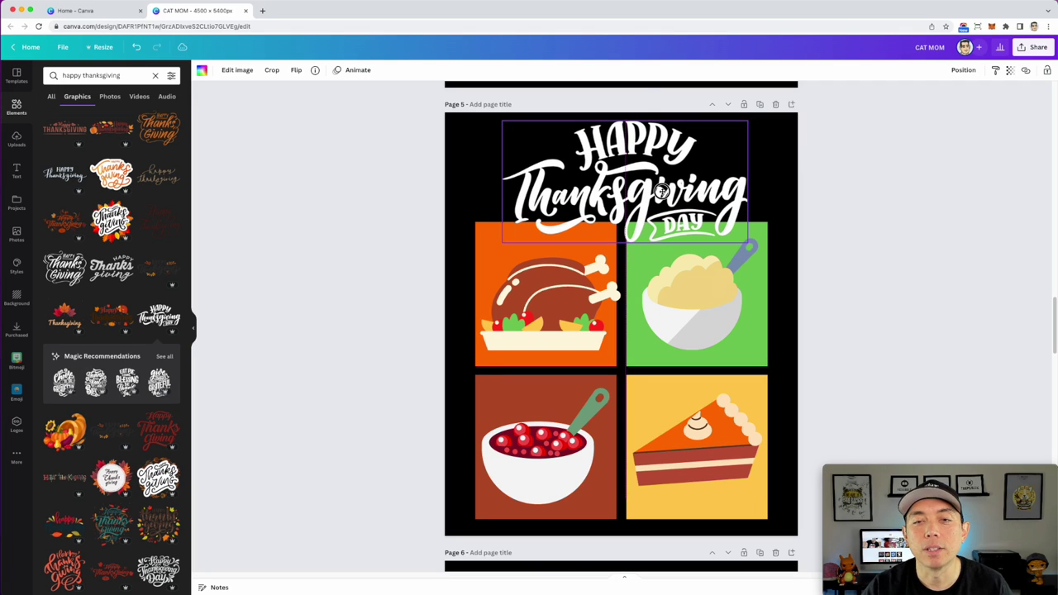
Undo the script graphic changes on page 5 back to the original "Happy Thanksgiving" title lettering.
key(super+z)
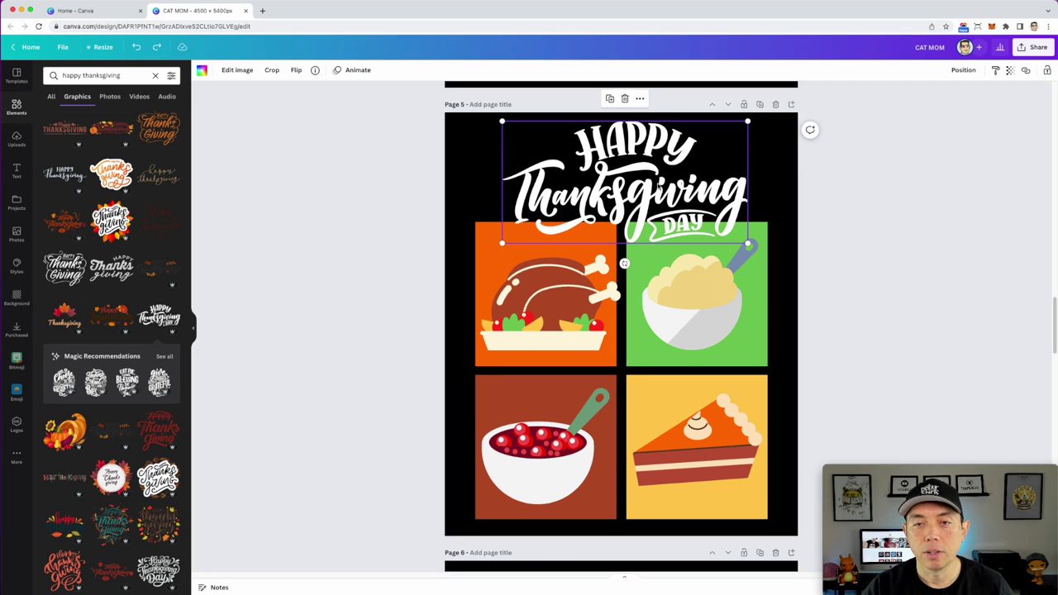
key(super+z)
key(super+z)
key(super+z)
key(super+z)
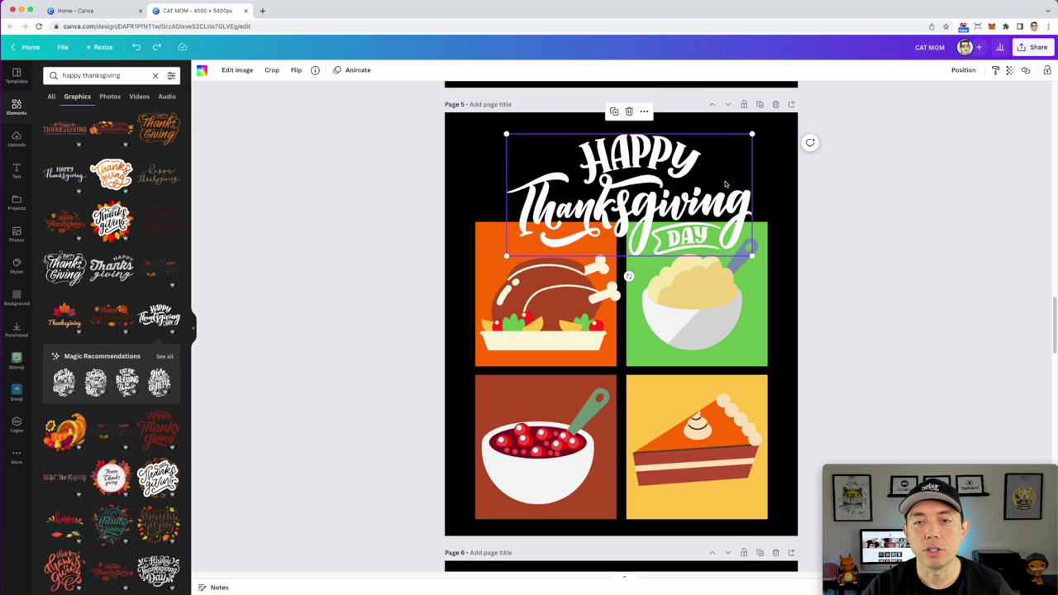
key(super+z)
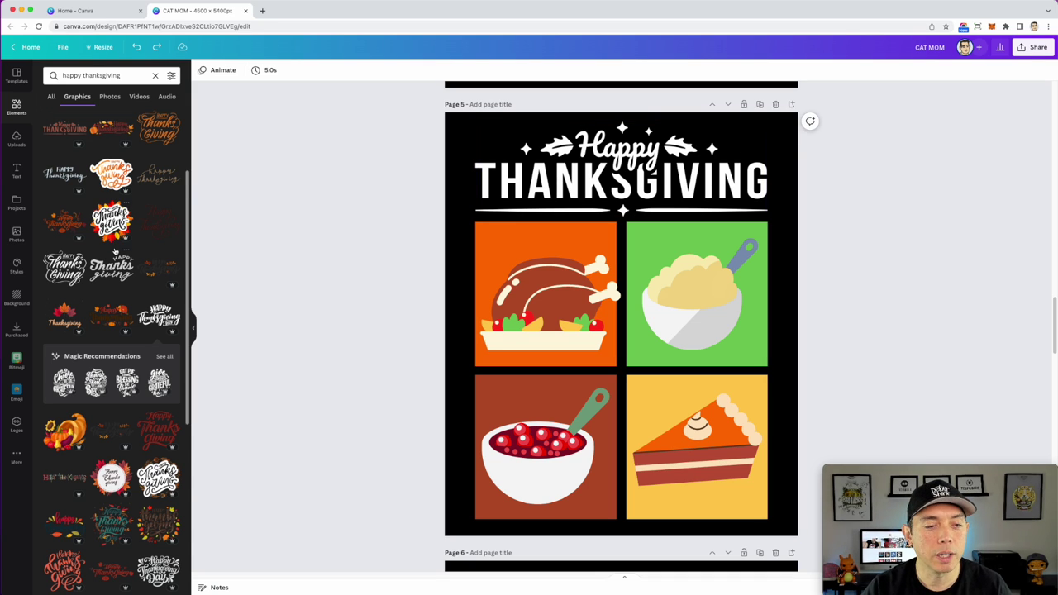
Look through more of the "happy thanksgiving" graphics and examine the "Sweater Weather" four-square layout on page 6.
scroll(127, 270, down, 2)
scroll(129, 351, down, 5)
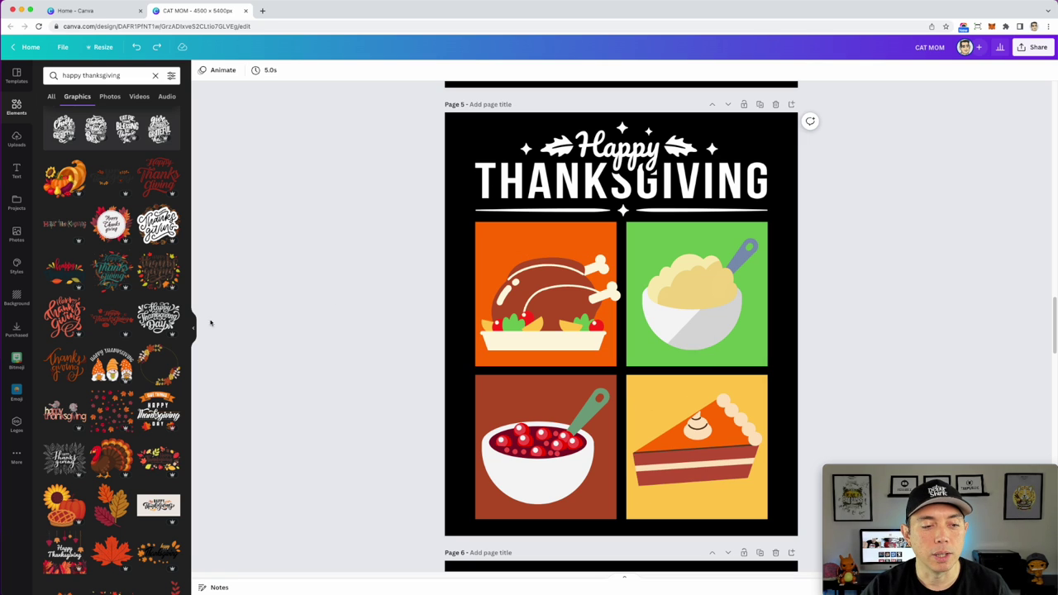
scroll(217, 406, down, 2)
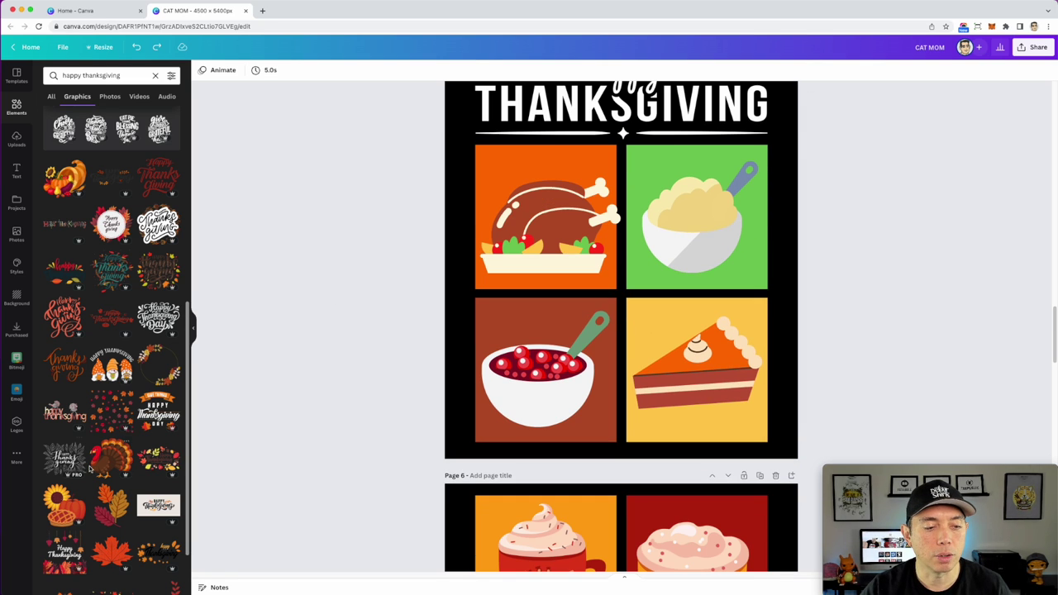
scroll(100, 517, down, 1)
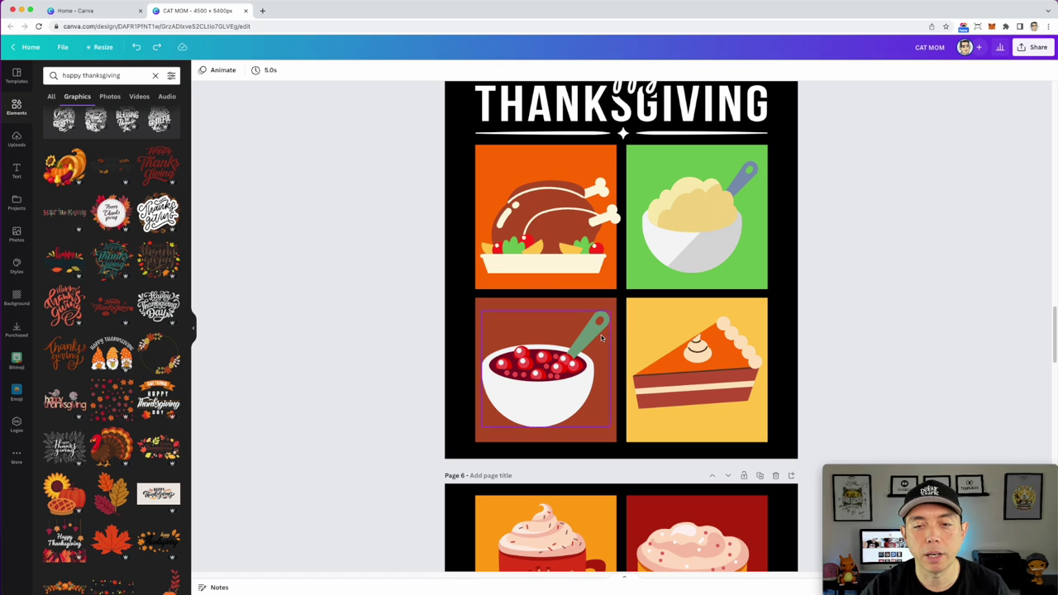
scroll(686, 254, down, 3)
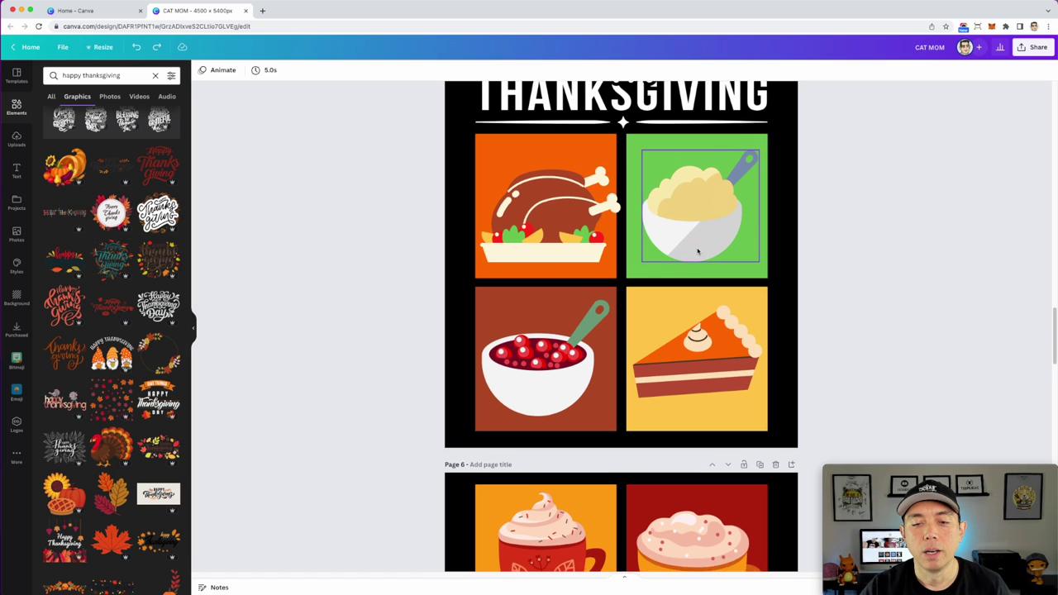
scroll(686, 254, down, 7)
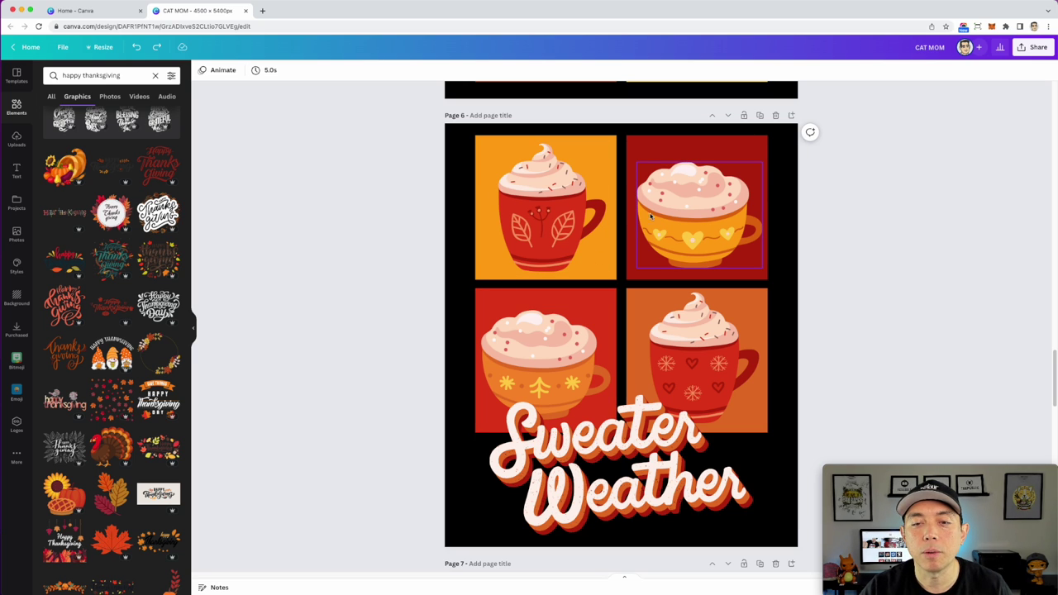
Select the "Sweater Weather" lettering on page 6 and search the graphics for "sweater weather".
click(634, 478)
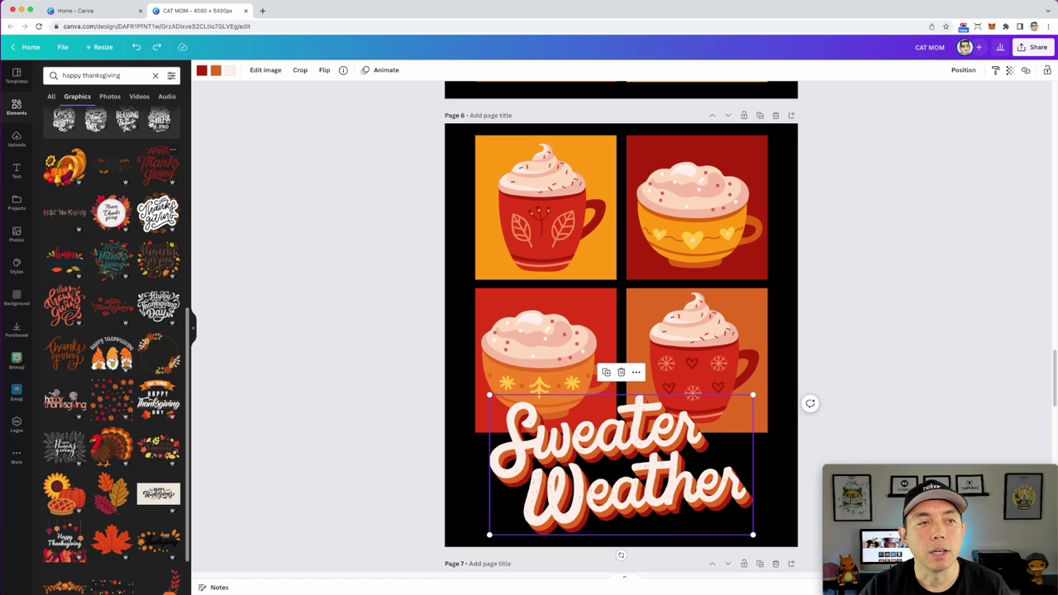
click(84, 73)
triple_click(84, 72)
text(sw)
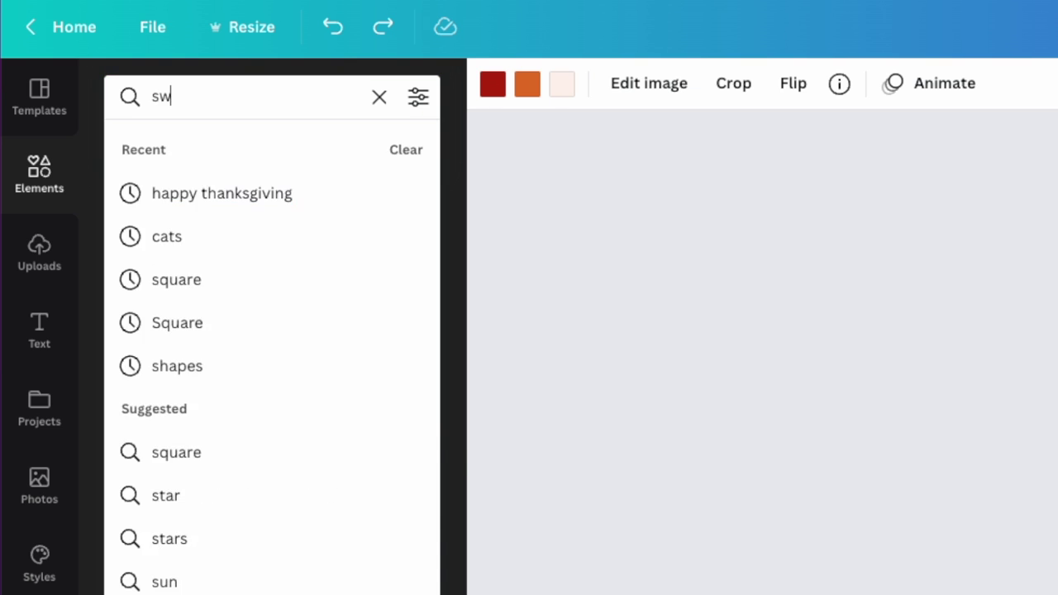
text(eater weather)
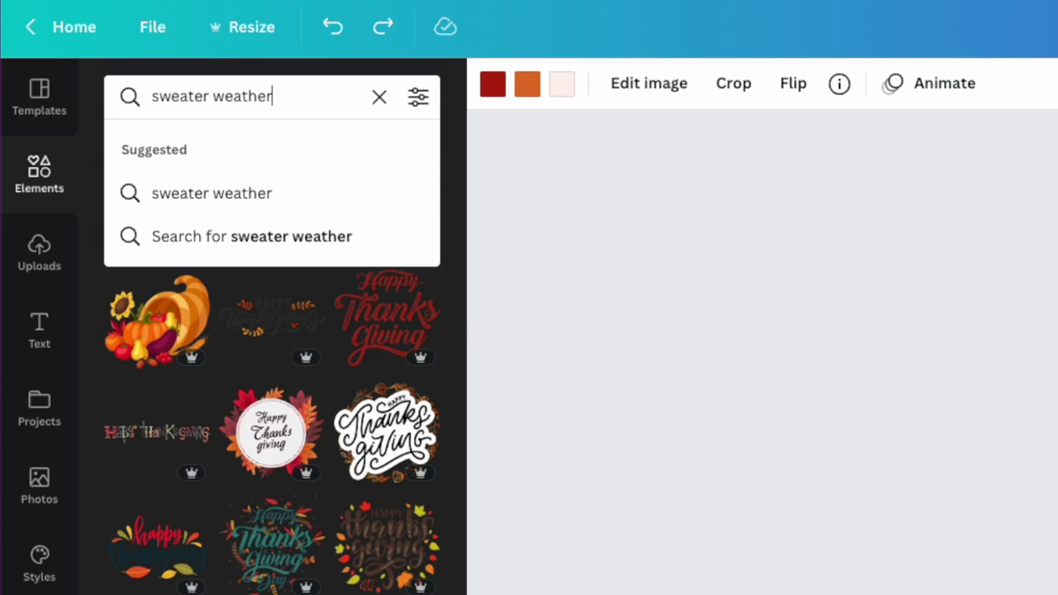
key(Return)
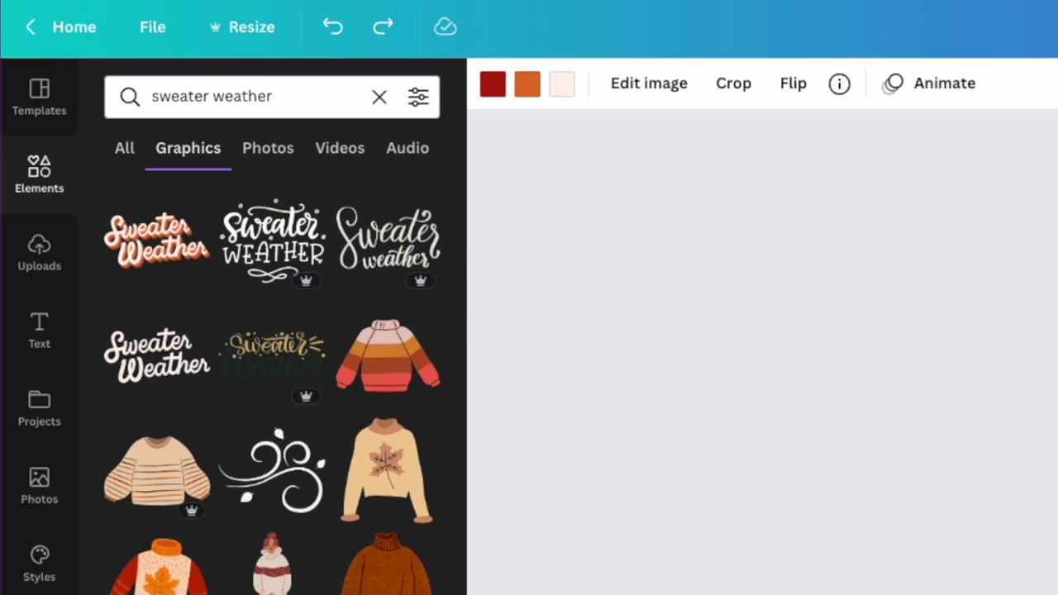
Browse all Magic Recommendations for the orange-shadowed "Sweater Weather" graphic to see its matching word lettering, and return to the search results.
click(148, 250)
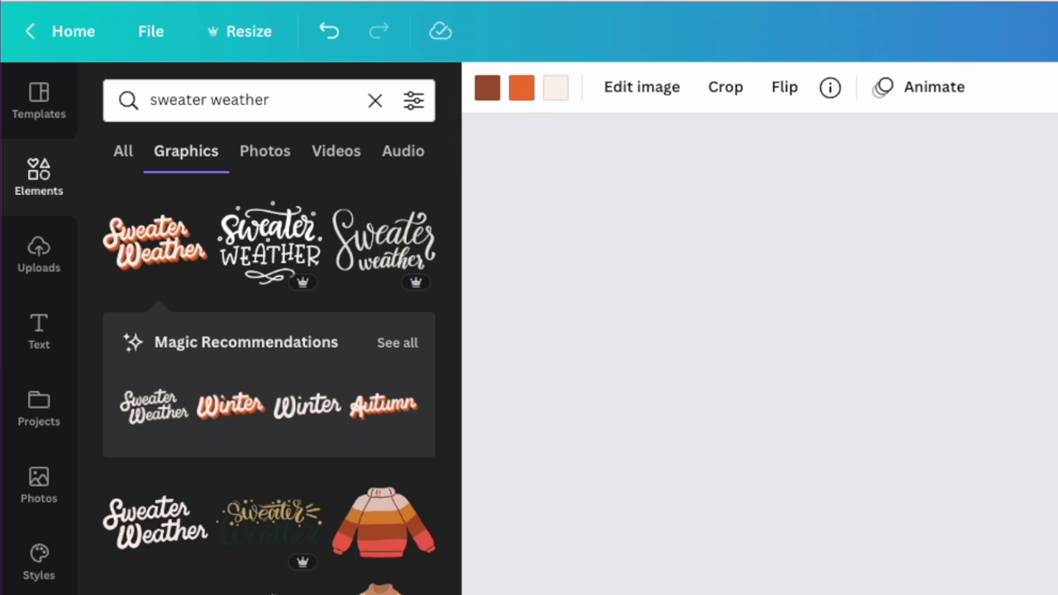
key(Escape)
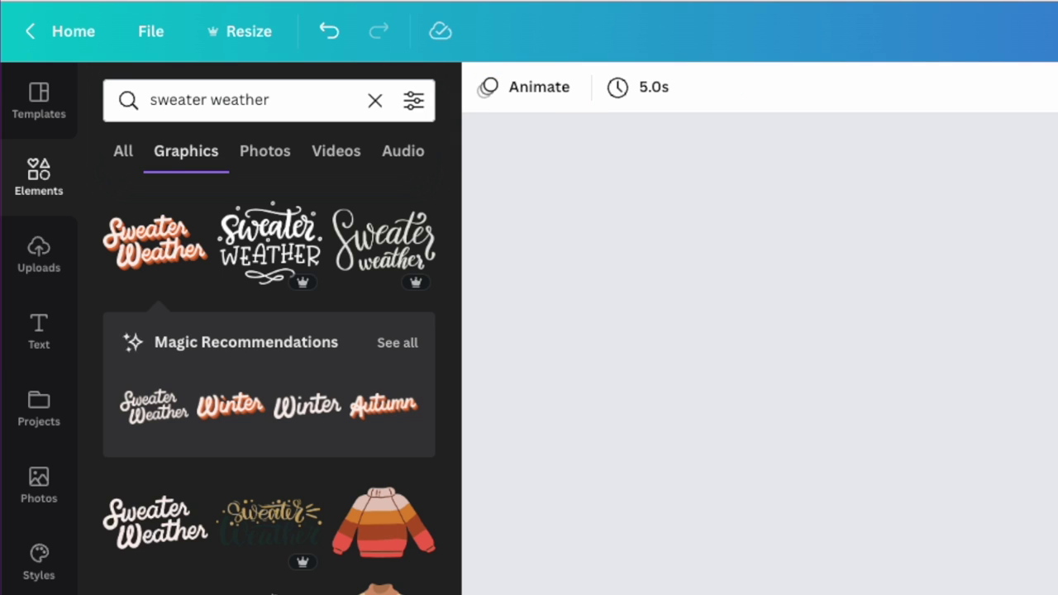
click(401, 345)
scroll(239, 587, down, 5)
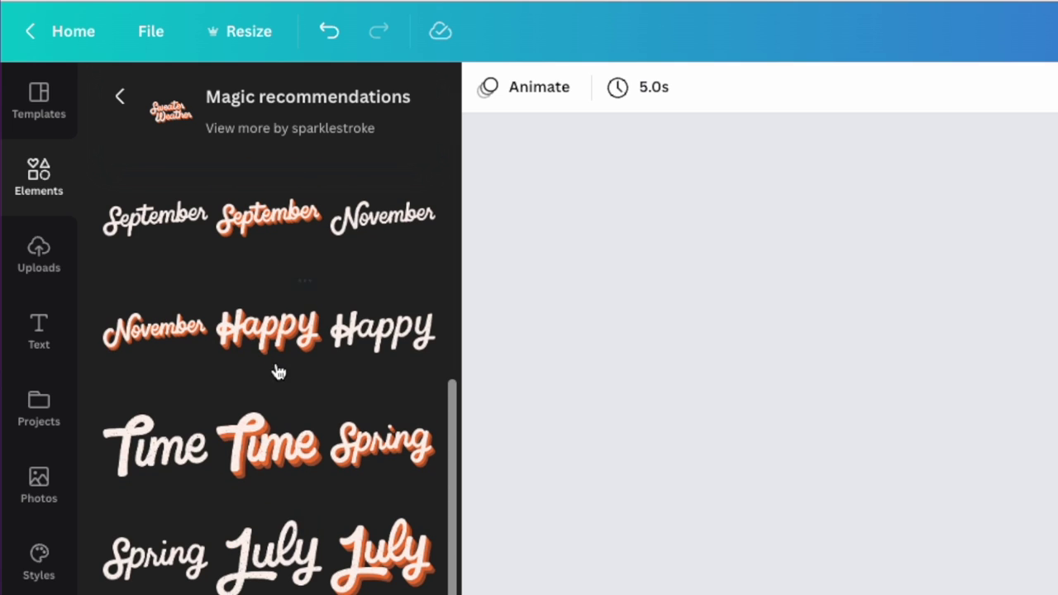
scroll(371, 532, down, 1)
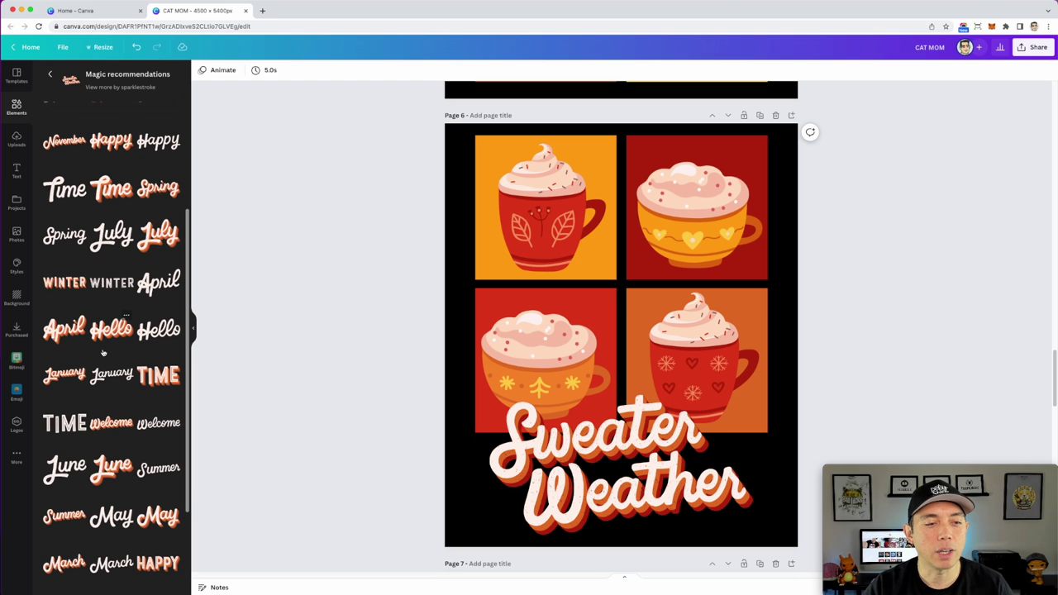
scroll(137, 343, down, 3)
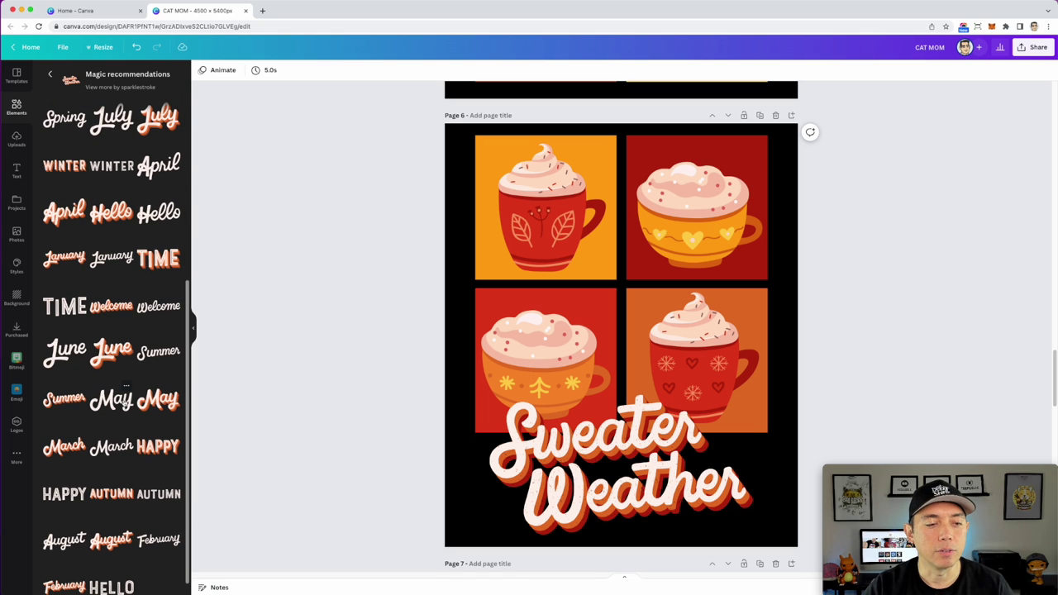
scroll(125, 247, up, 4)
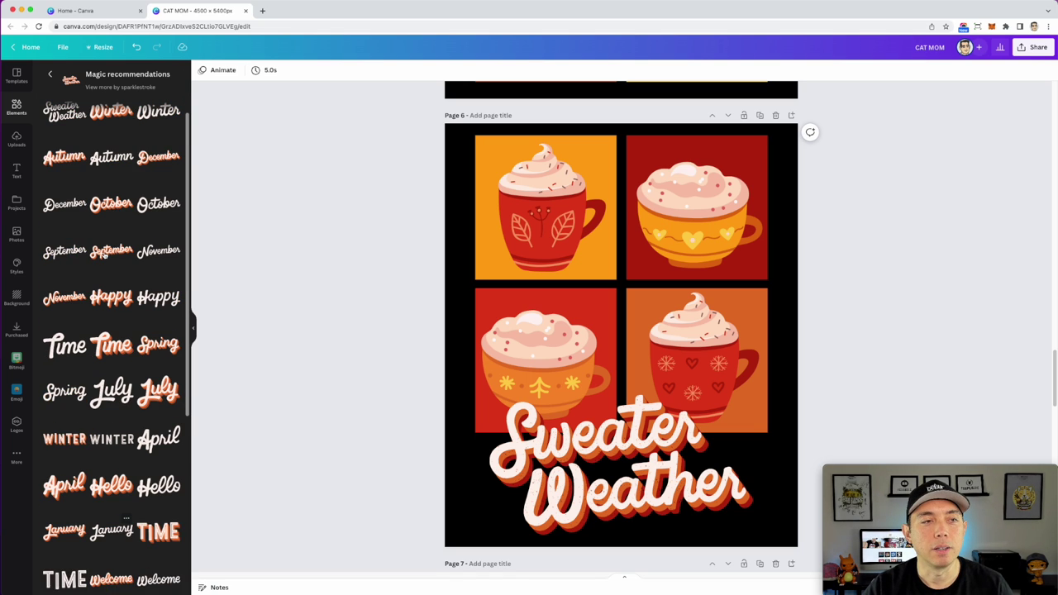
click(49, 74)
Recolor the black football player on page 7's blue square to dark purple.
scroll(777, 281, down, 5)
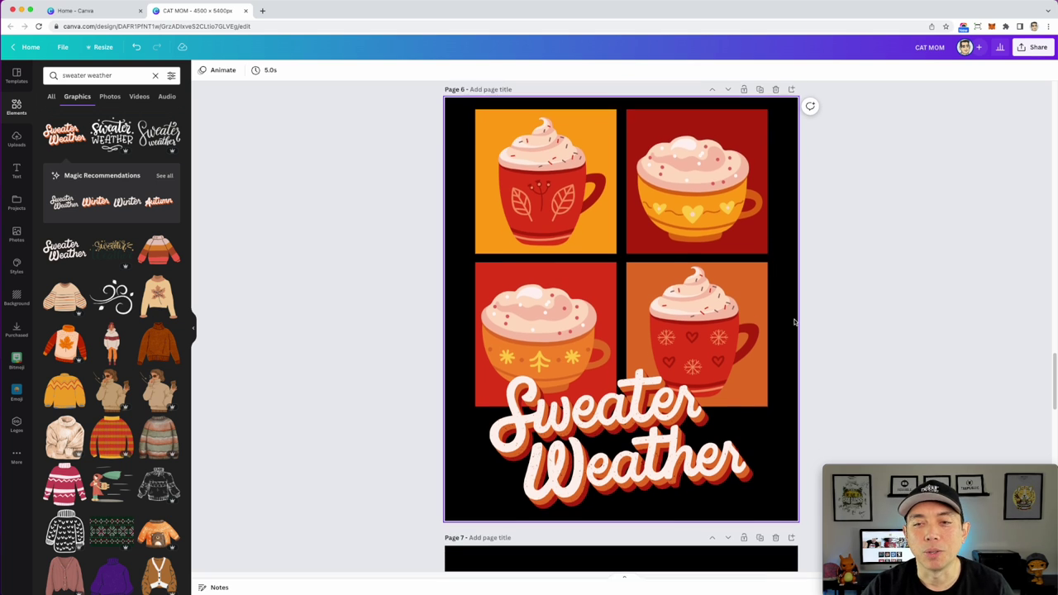
scroll(793, 322, down, 4)
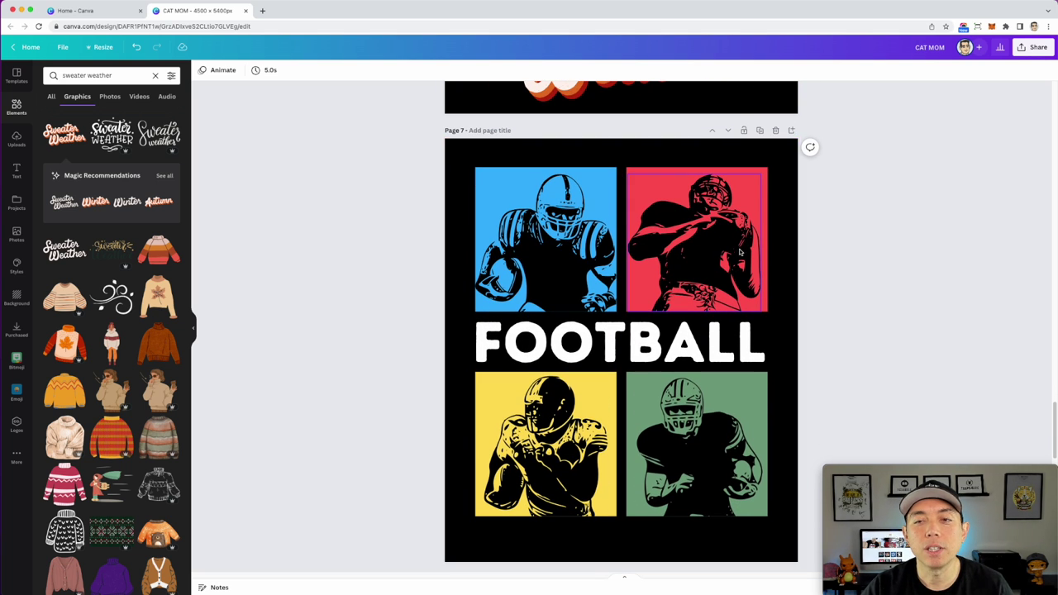
click(570, 262)
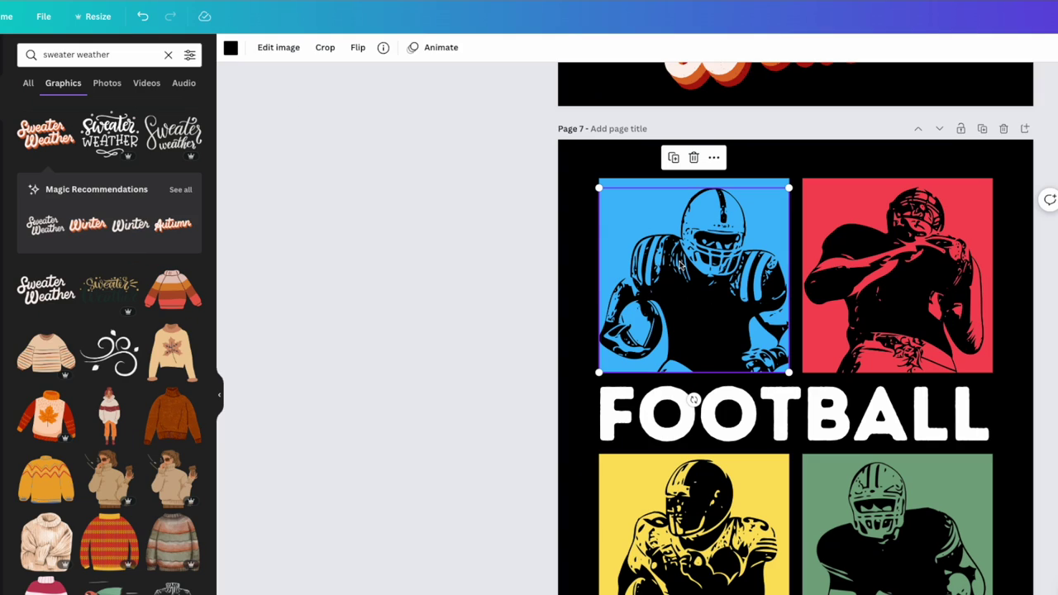
click(229, 49)
click(186, 142)
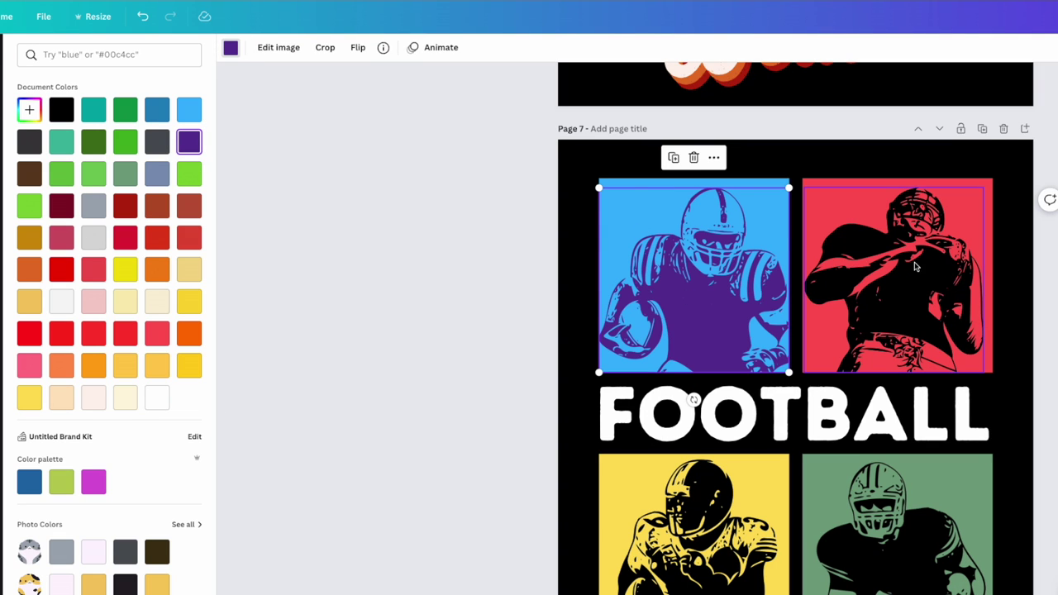
Recolor the black football player on page 7's red square to the custom dark red #8D1F1F.
click(826, 289)
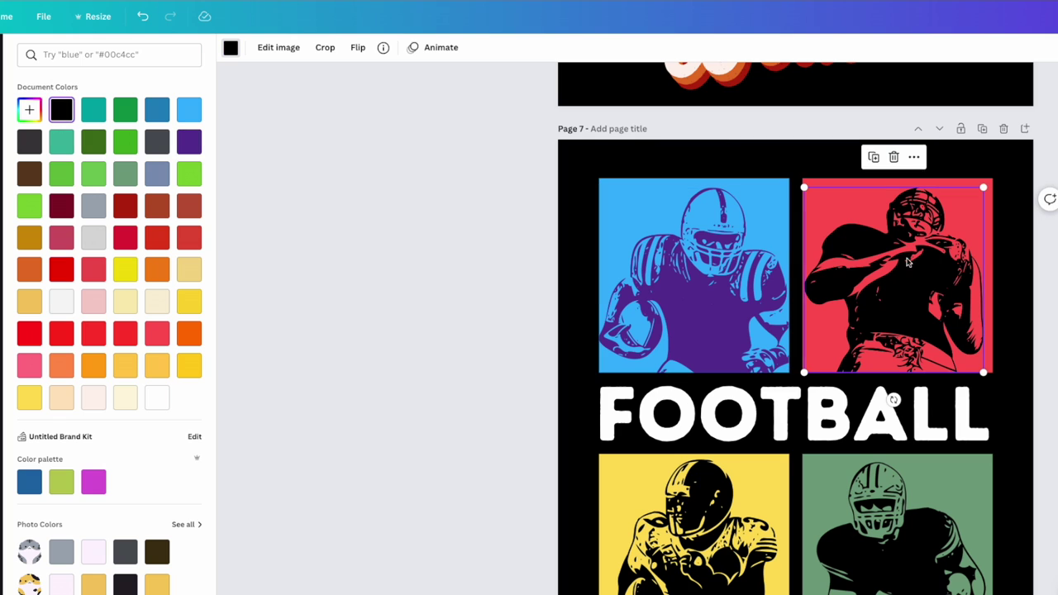
click(232, 48)
click(229, 47)
click(28, 109)
text(#FF5757)
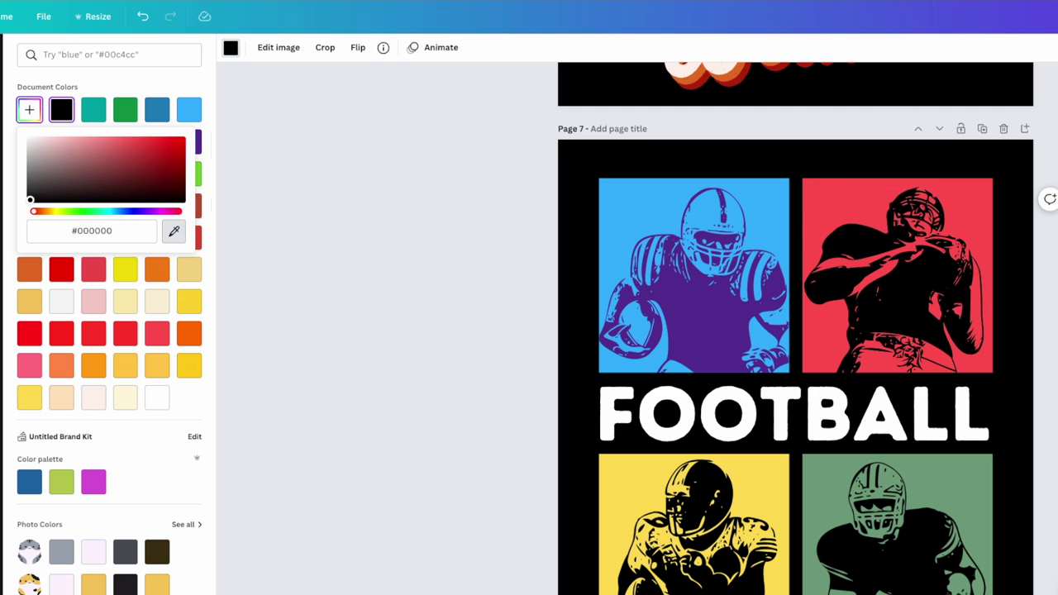
key(Return)
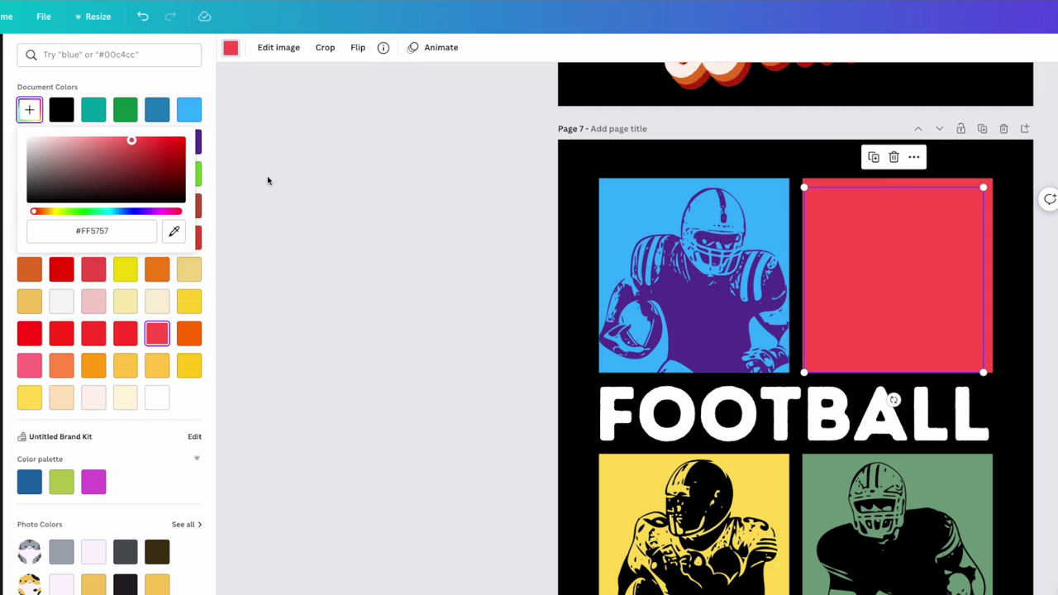
click(150, 166)
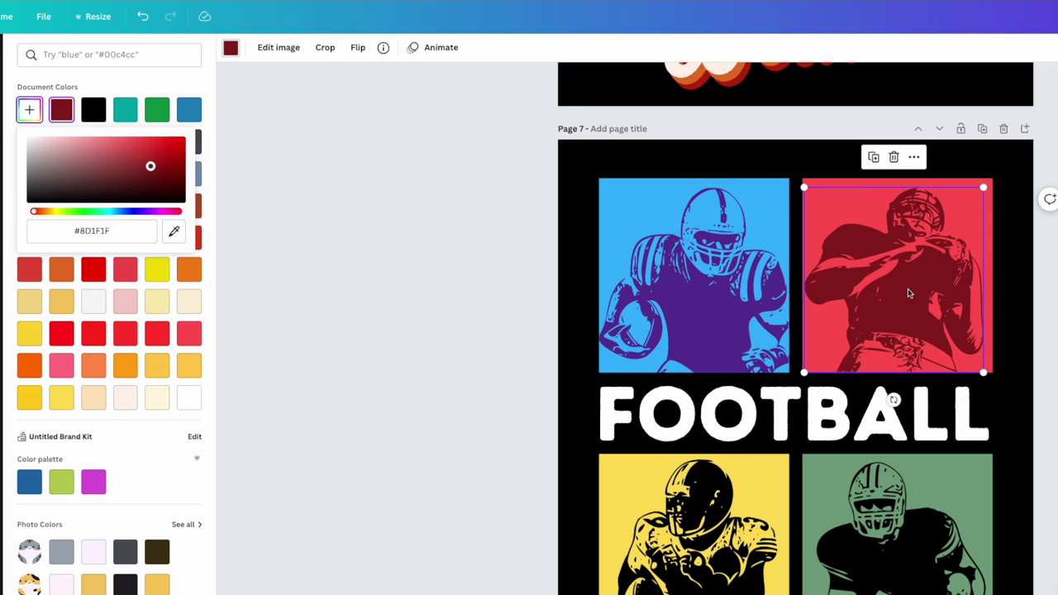
Change the first of the two black colors in the yellow square's football player to dark yellow #A88F29.
click(724, 537)
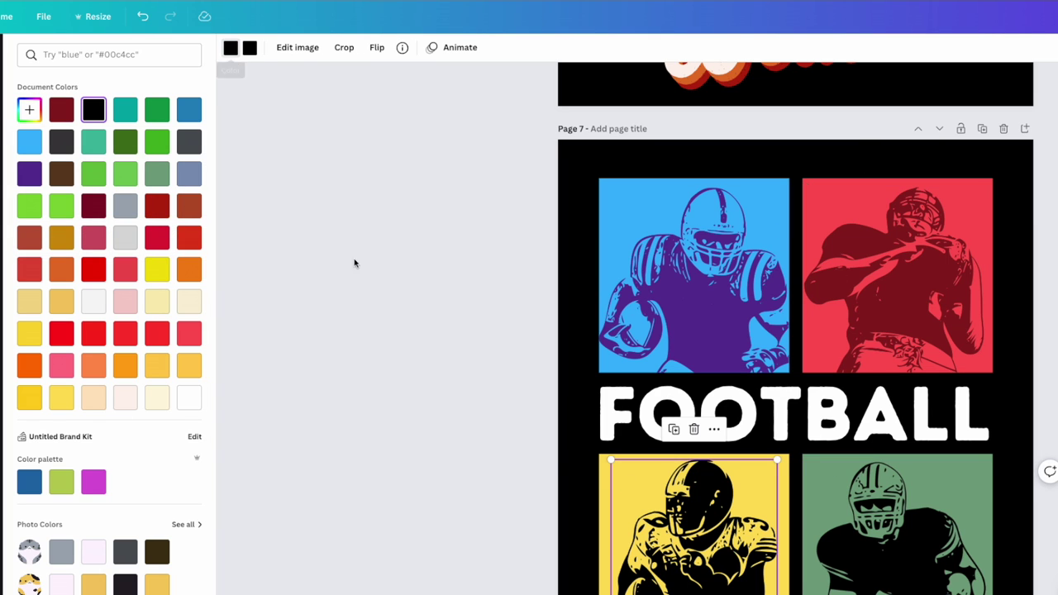
click(230, 47)
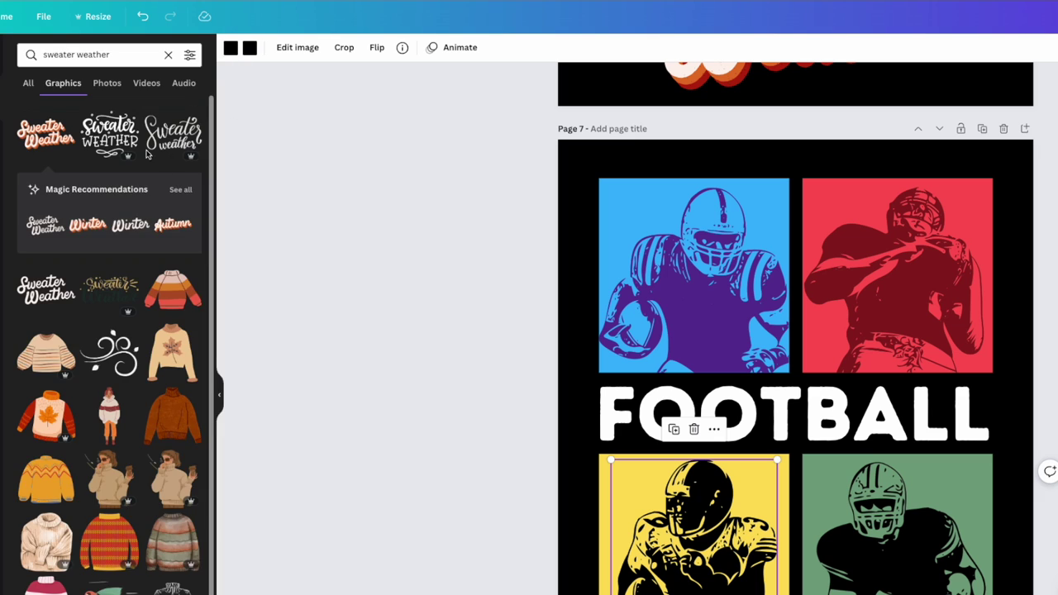
click(231, 47)
click(168, 232)
click(623, 473)
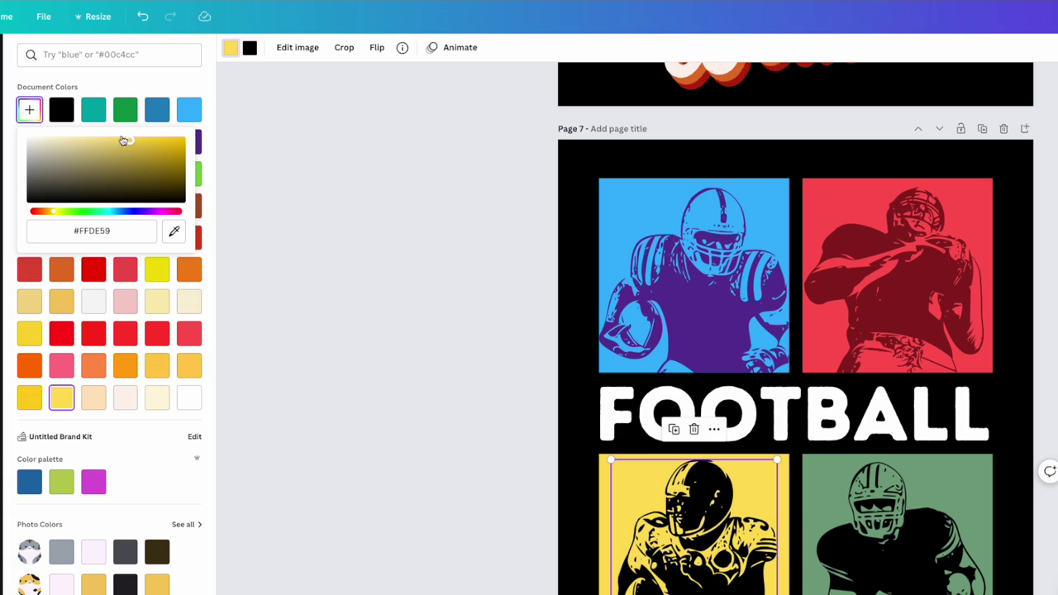
click(147, 161)
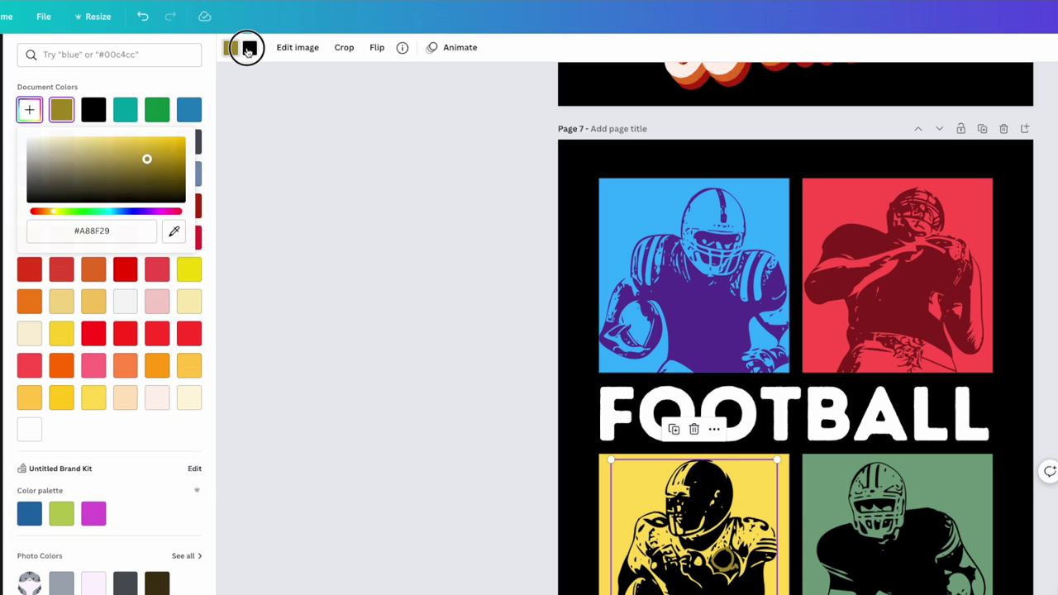
Apply the same dark yellow to the remaining black of the yellow square's football player and deselect the graphic.
click(248, 49)
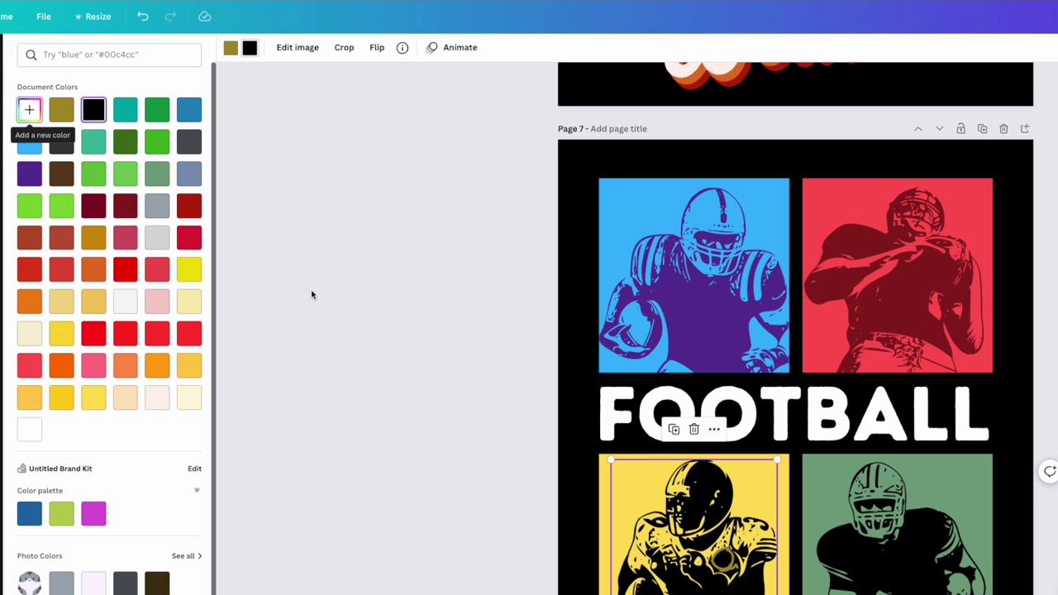
click(65, 110)
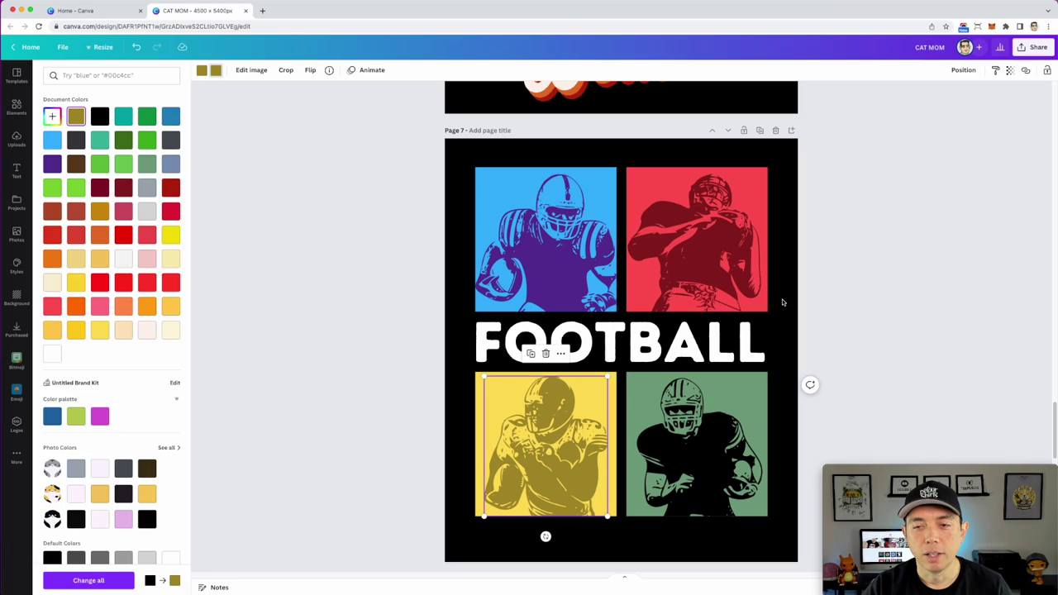
key(Escape)
click(534, 232)
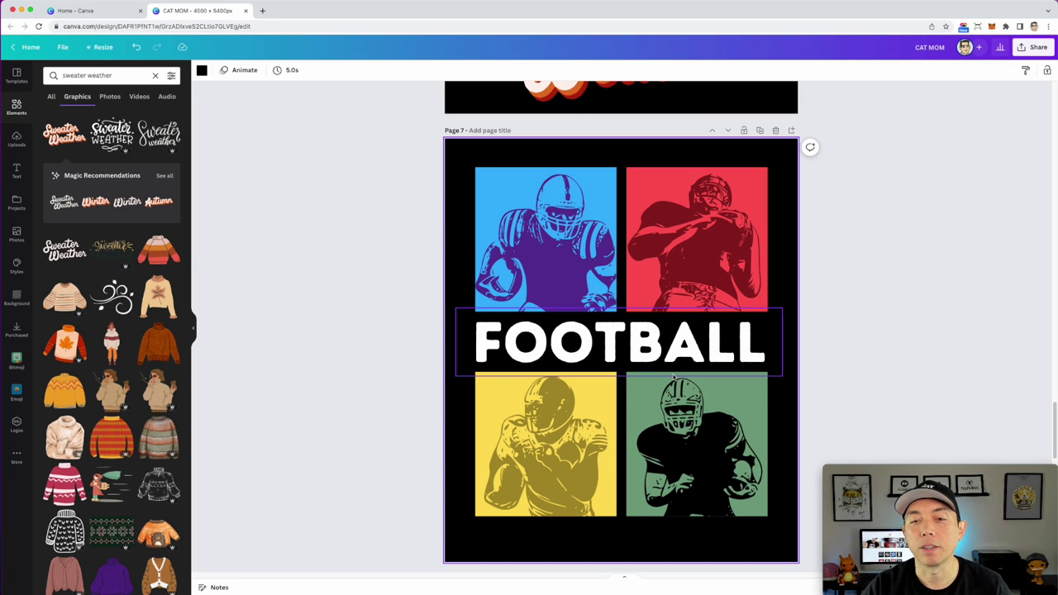
Review the Fruits for Life design on page 8 and the Mexico design on page 9.
scroll(681, 397, down, 5)
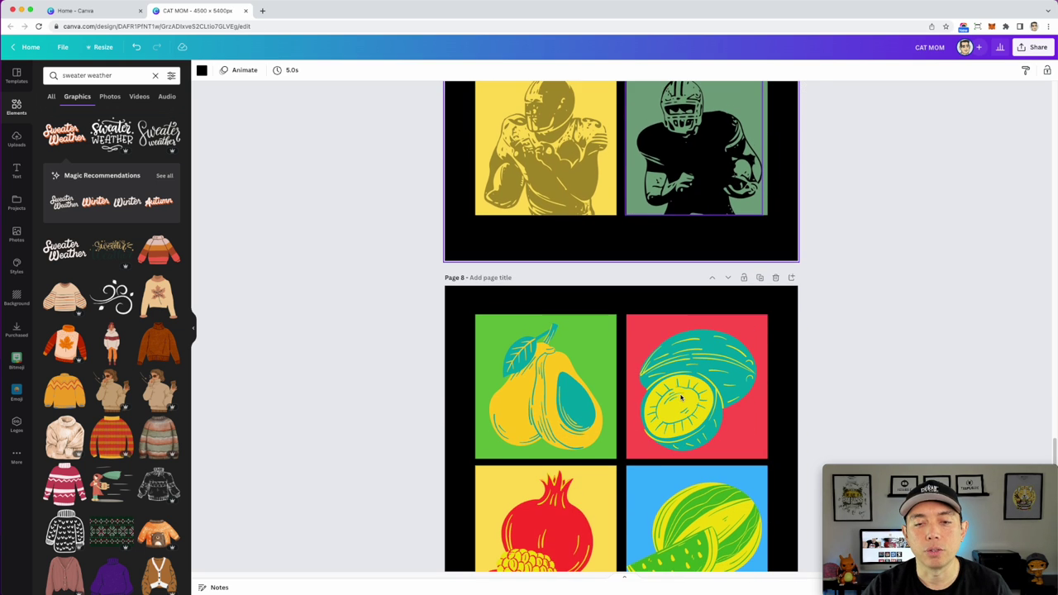
scroll(682, 397, down, 3)
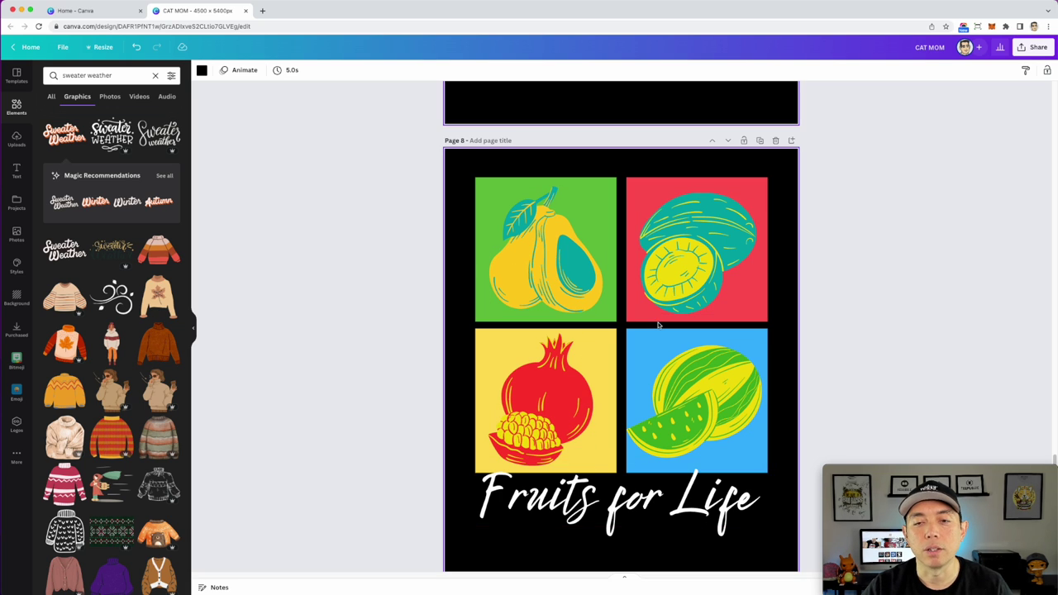
scroll(657, 323, down, 1)
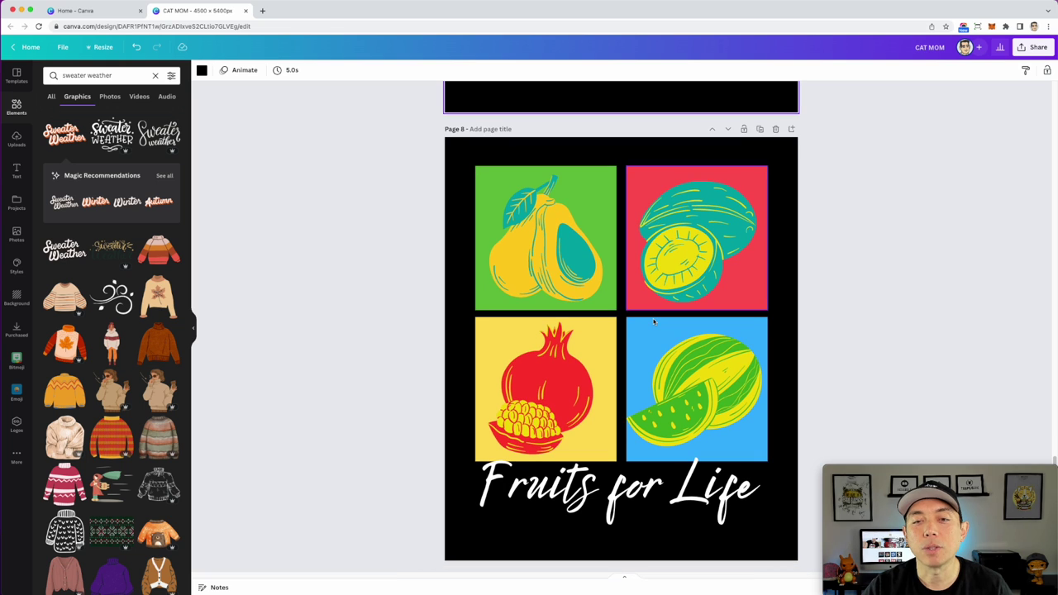
scroll(653, 321, down, 5)
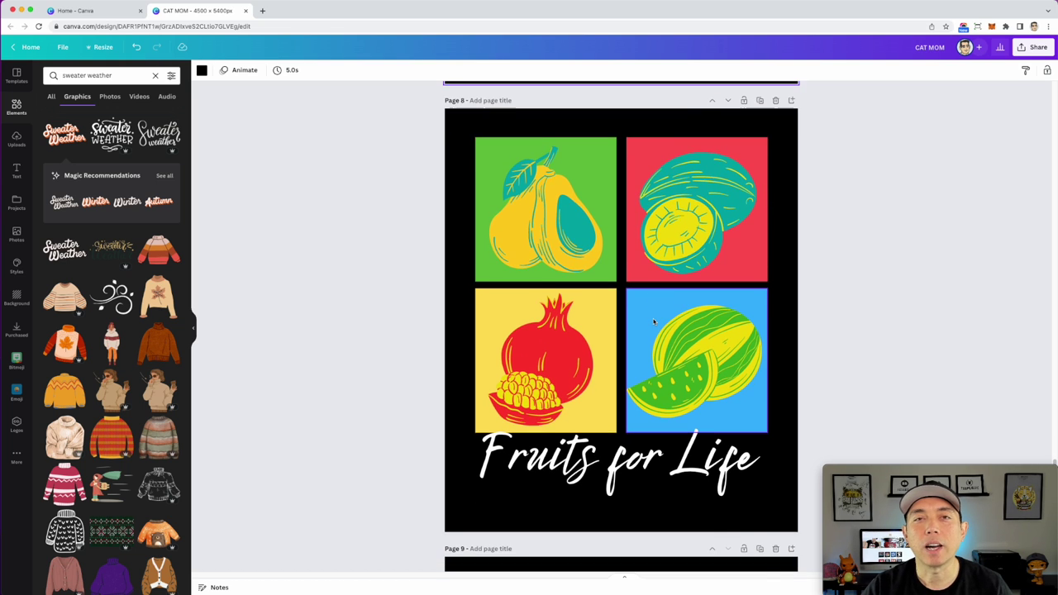
scroll(652, 321, down, 7)
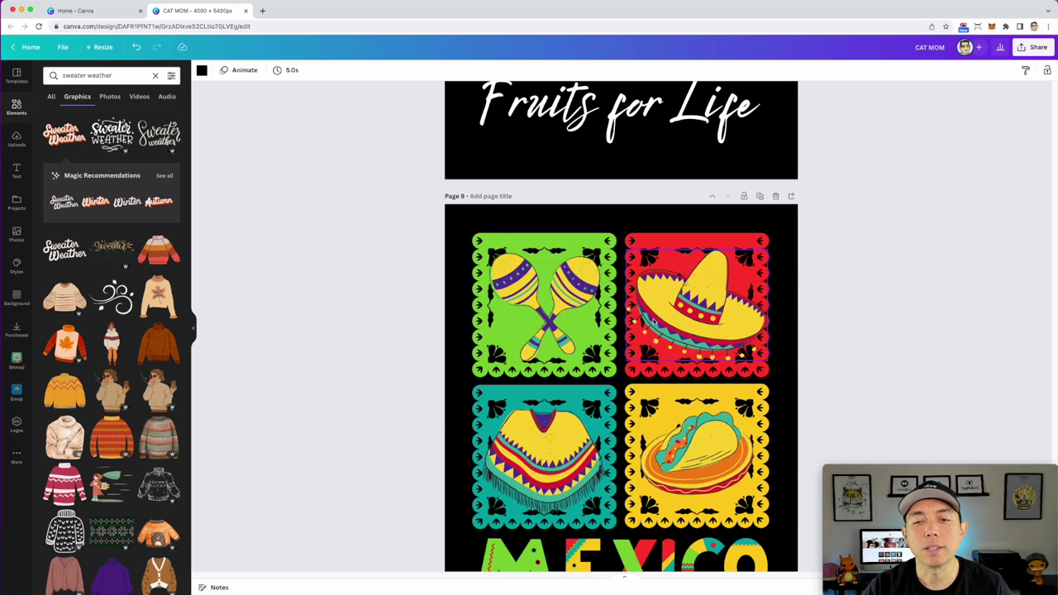
scroll(220, 214, down, 2)
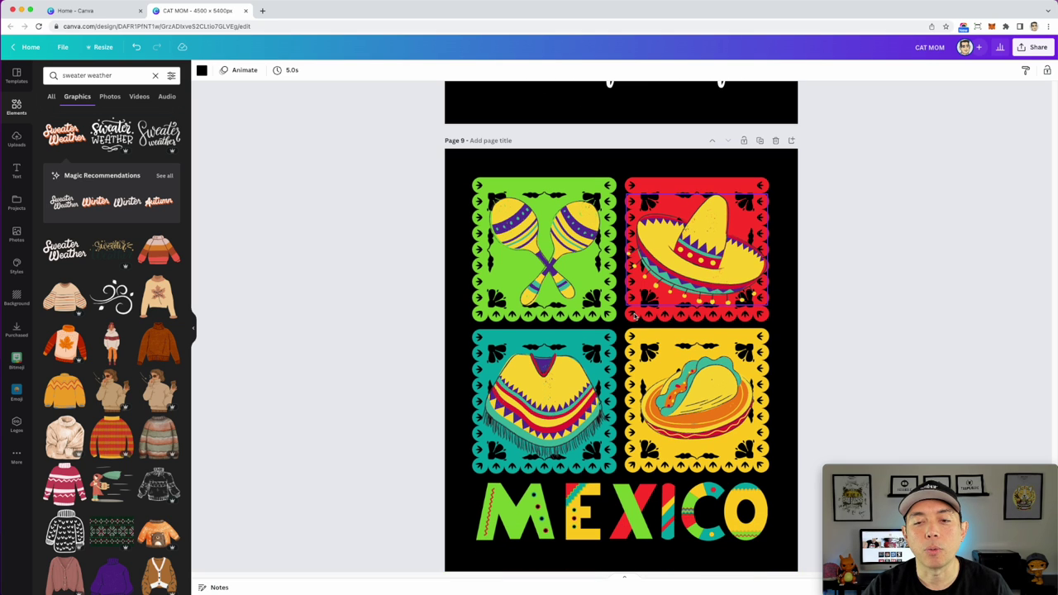
Search the graphics library for "mexico" and look through the results for the multicolored MEXICO lettering.
click(102, 78)
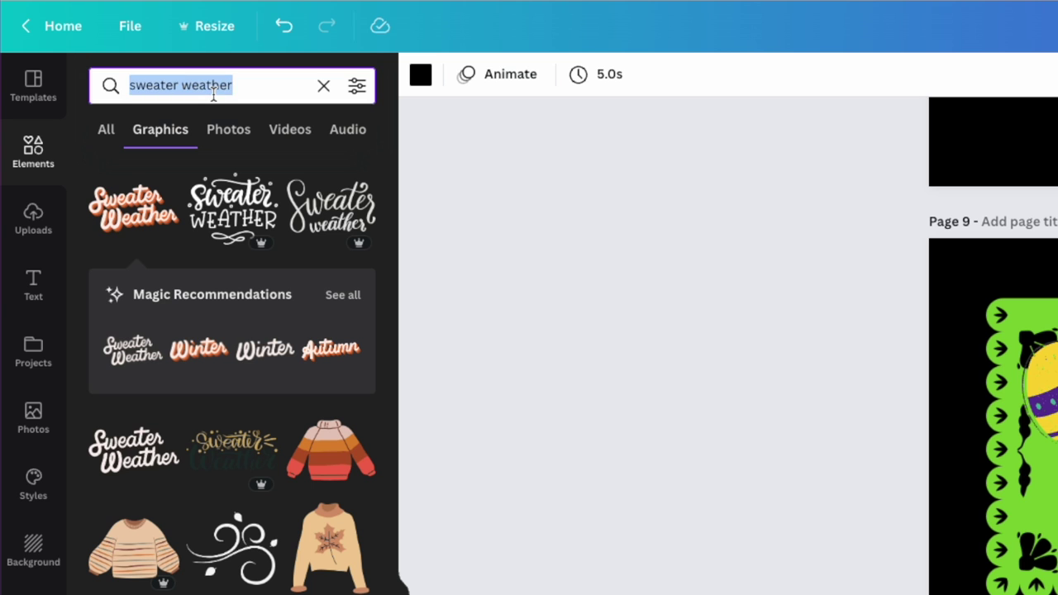
text(mexico)
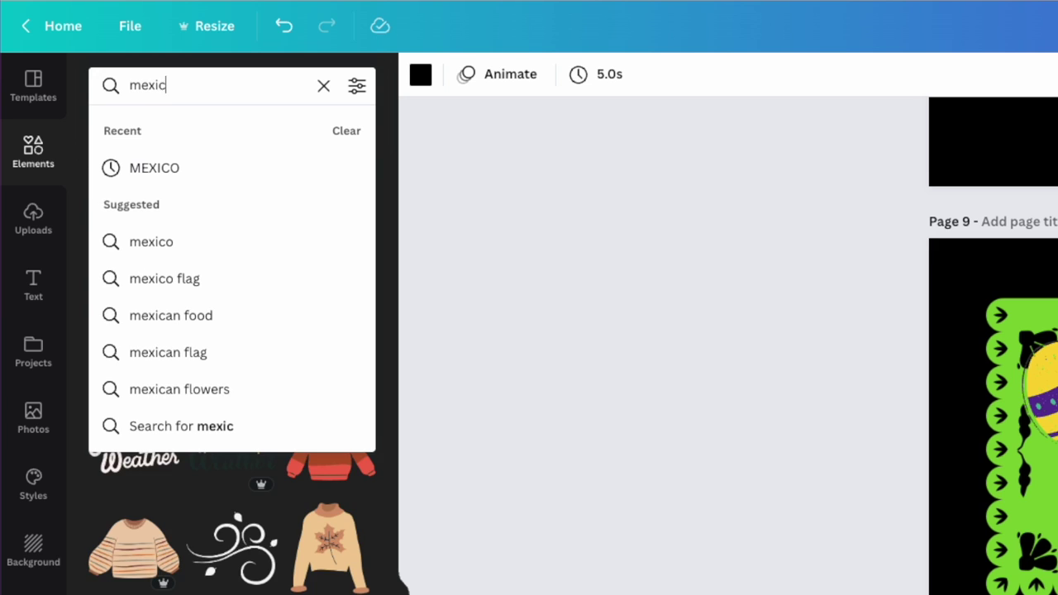
key(Return)
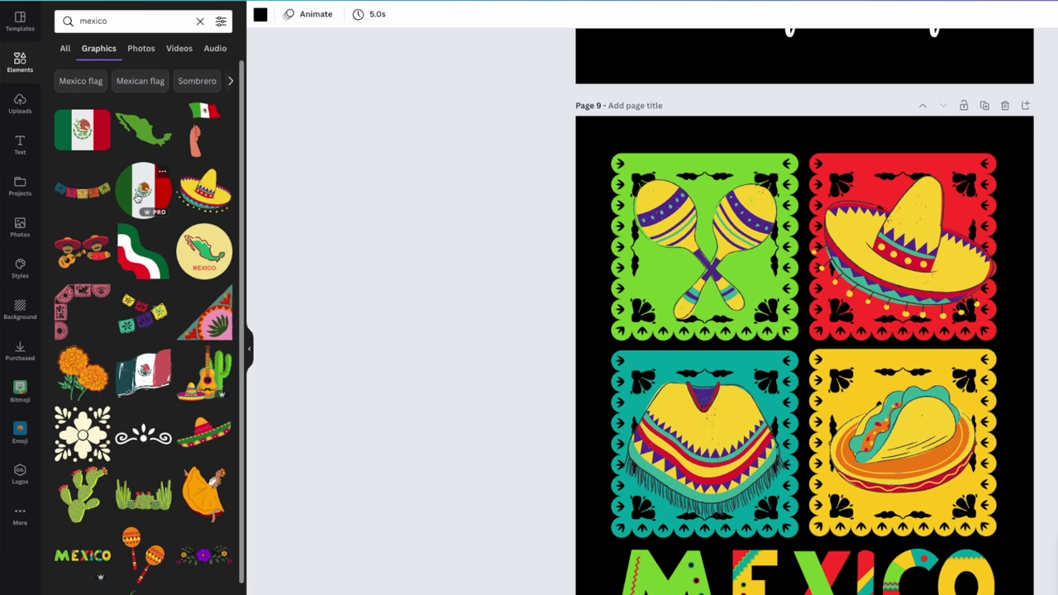
scroll(247, 445, down, 5)
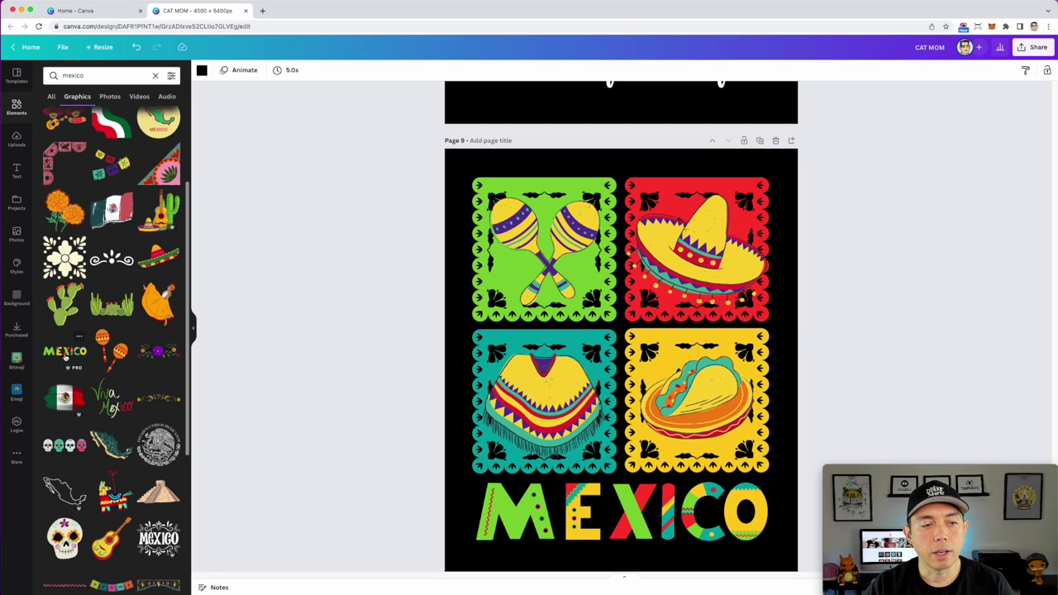
Place the MEXICO lettering over page 9's title, view all its Magic Recommendations, and return to the search results.
click(65, 357)
drag(612, 353, 619, 483)
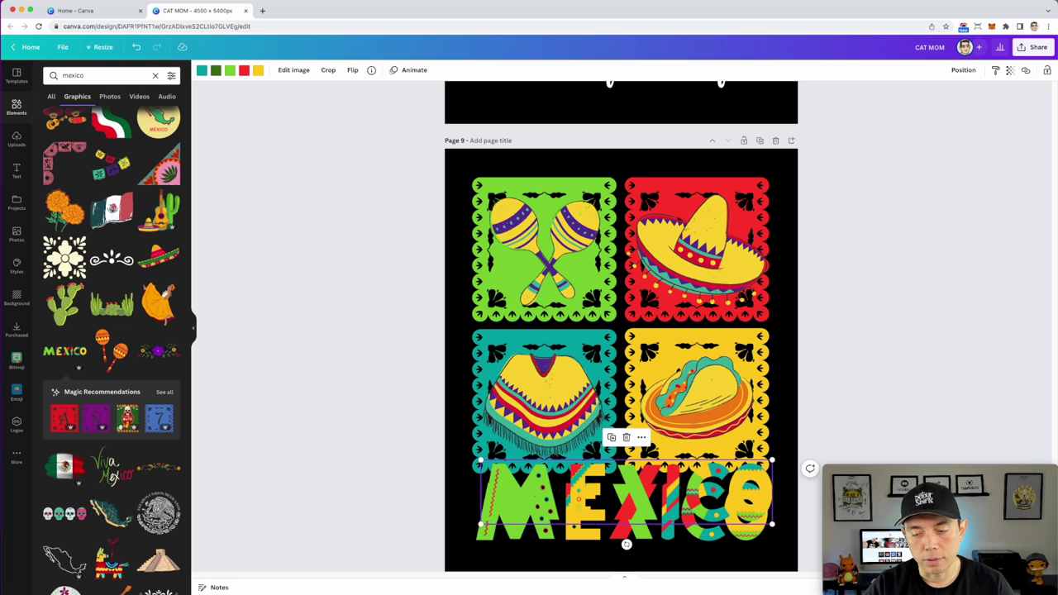
click(267, 210)
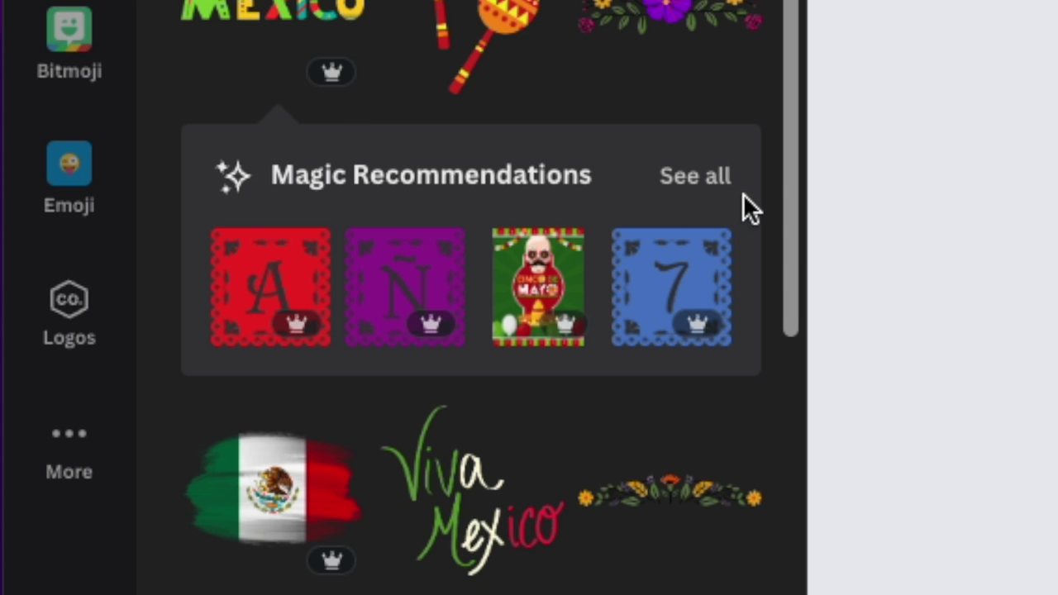
click(696, 176)
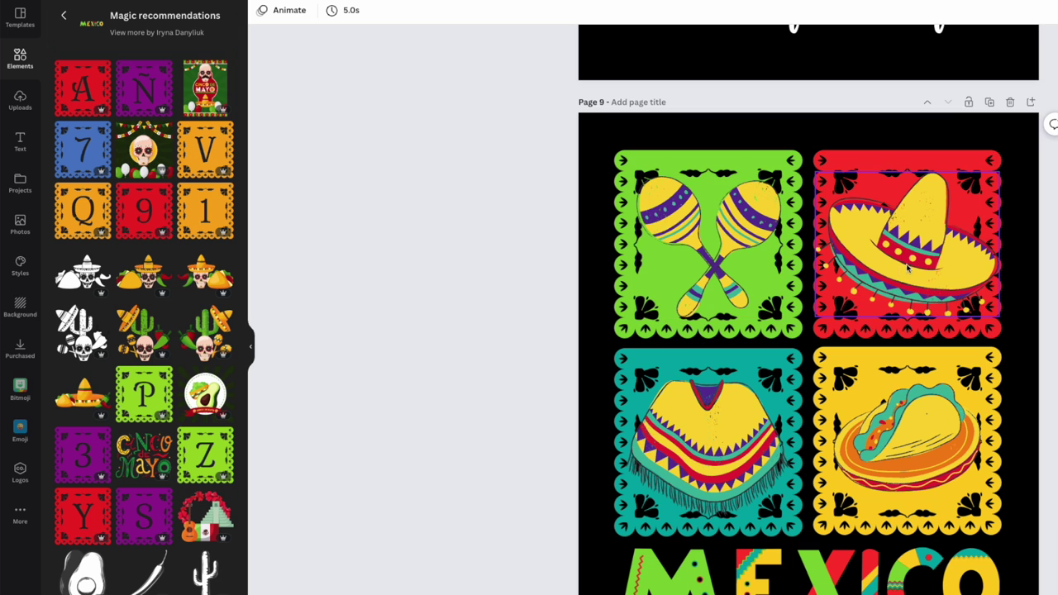
scroll(872, 312, down, 1)
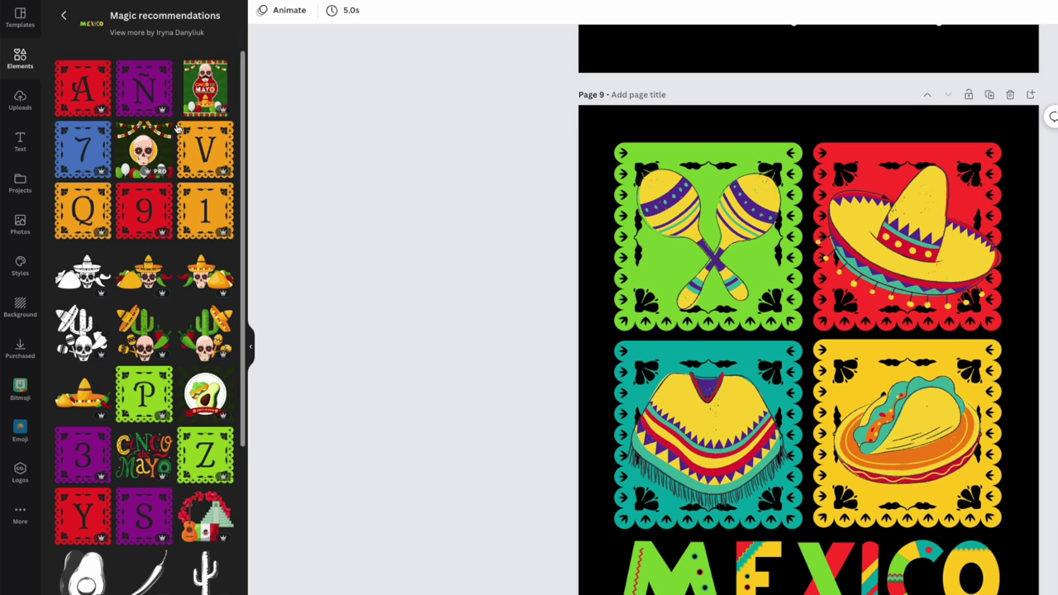
click(63, 15)
scroll(208, 219, up, 3)
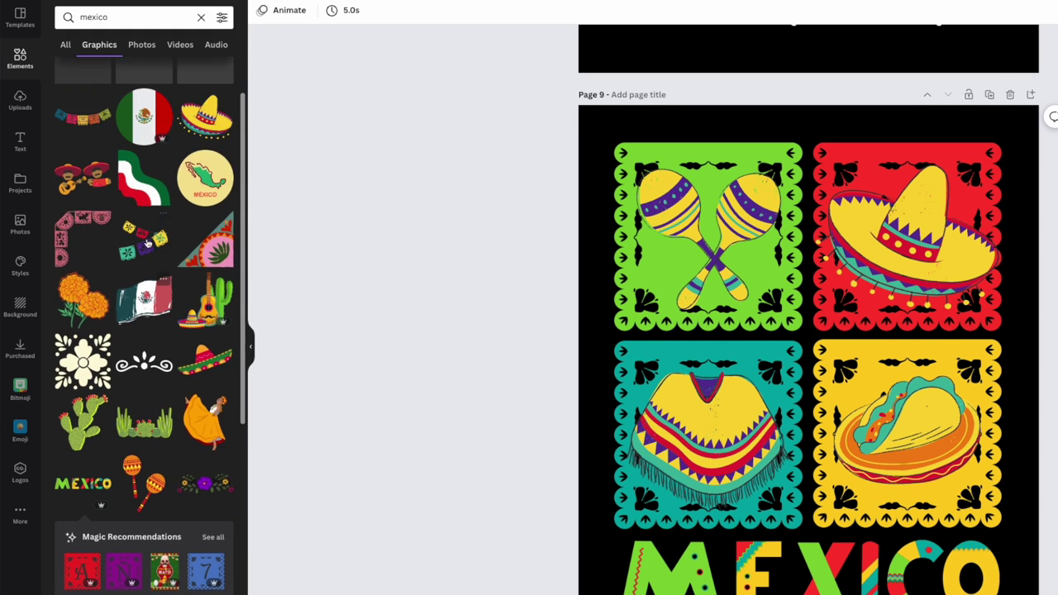
Place another yellow sombrero over the red square's hat on page 9 and view all its Magic Recommendations before returning to the results.
click(206, 190)
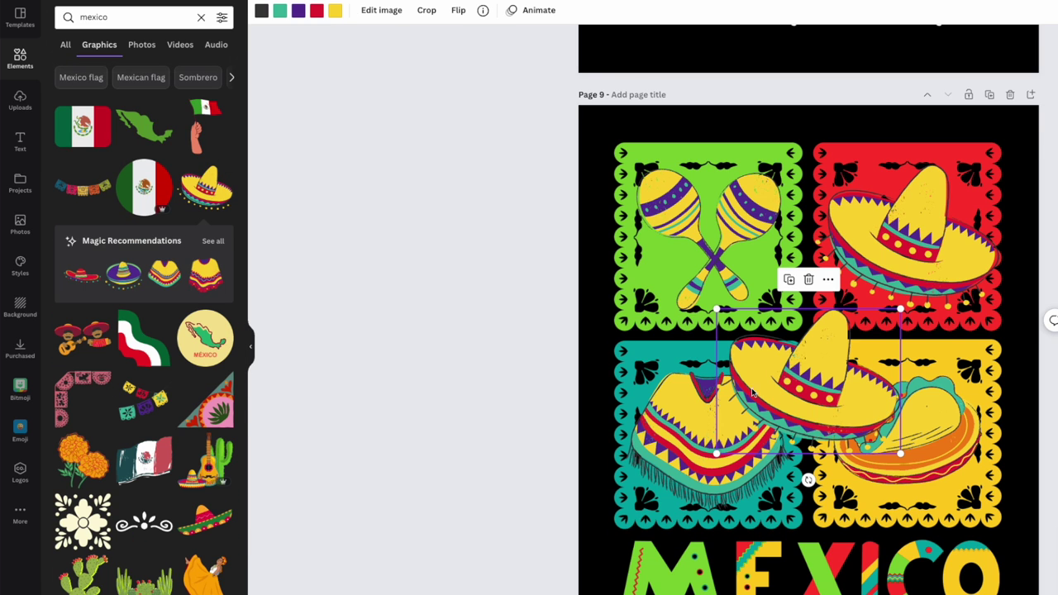
drag(802, 376, 876, 262)
mouse_move(222, 270)
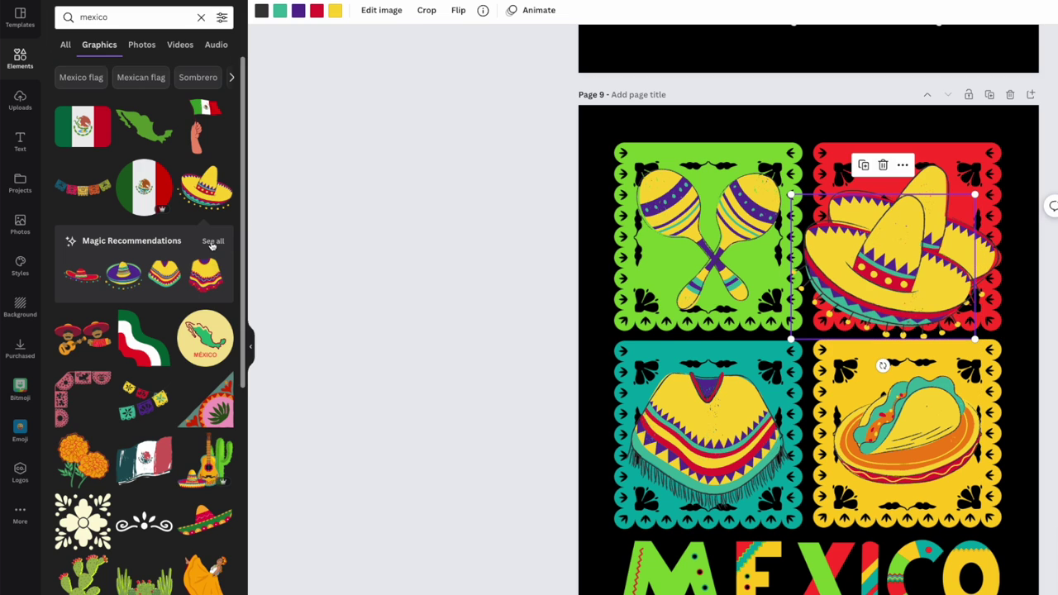
click(213, 241)
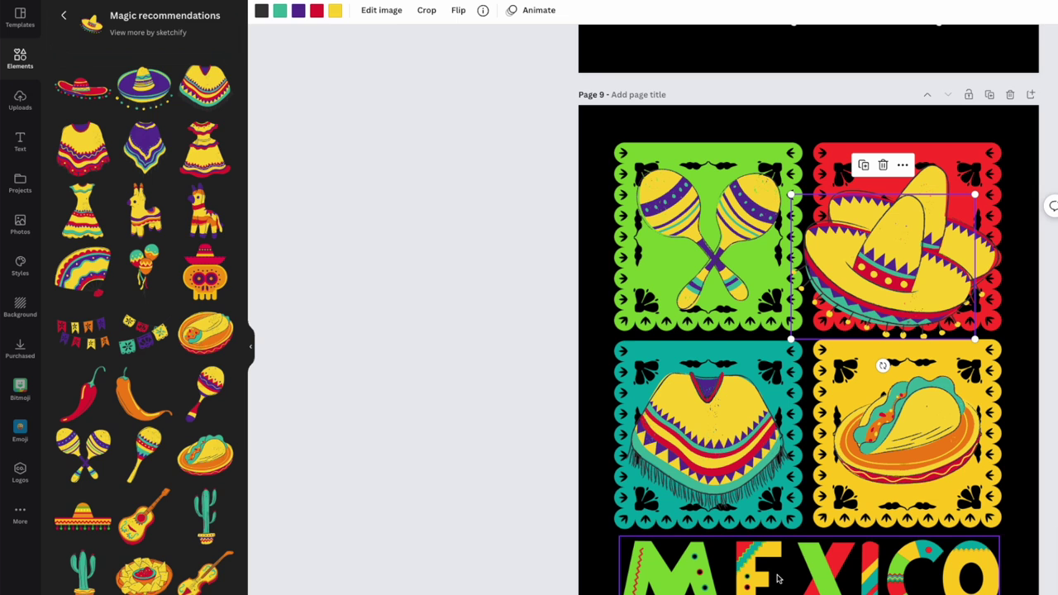
click(64, 15)
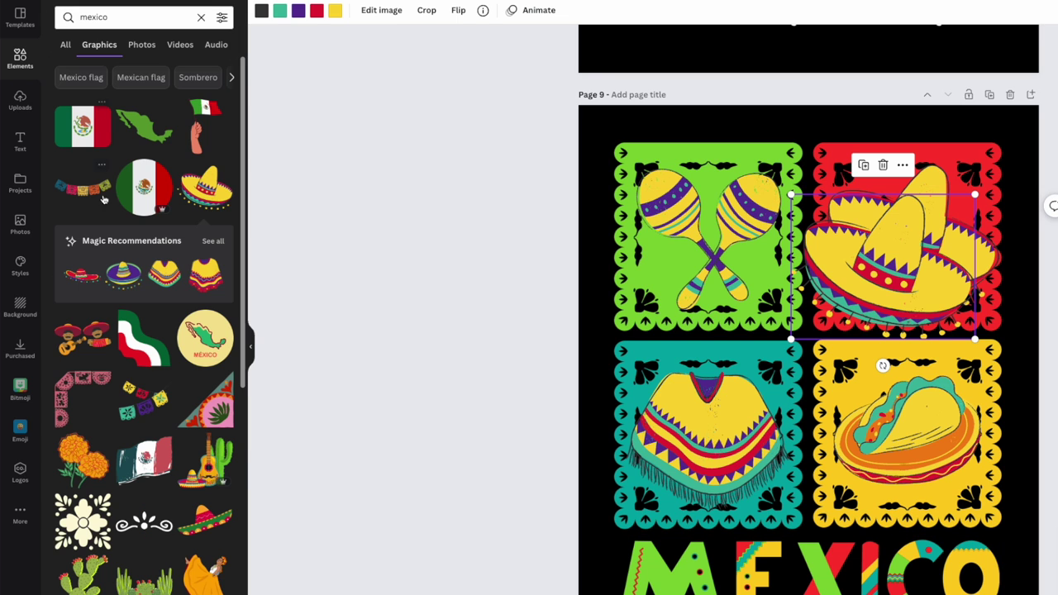
Add the MEXICO lettering to page 9 again and show the full set of its Magic Recommendations.
scroll(132, 329, down, 3)
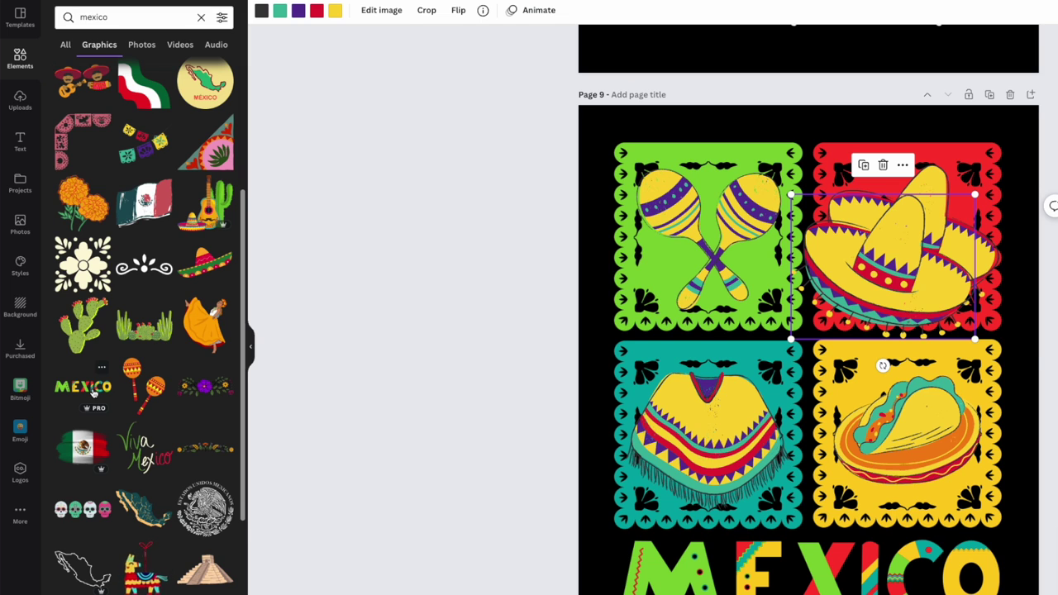
click(92, 394)
click(213, 441)
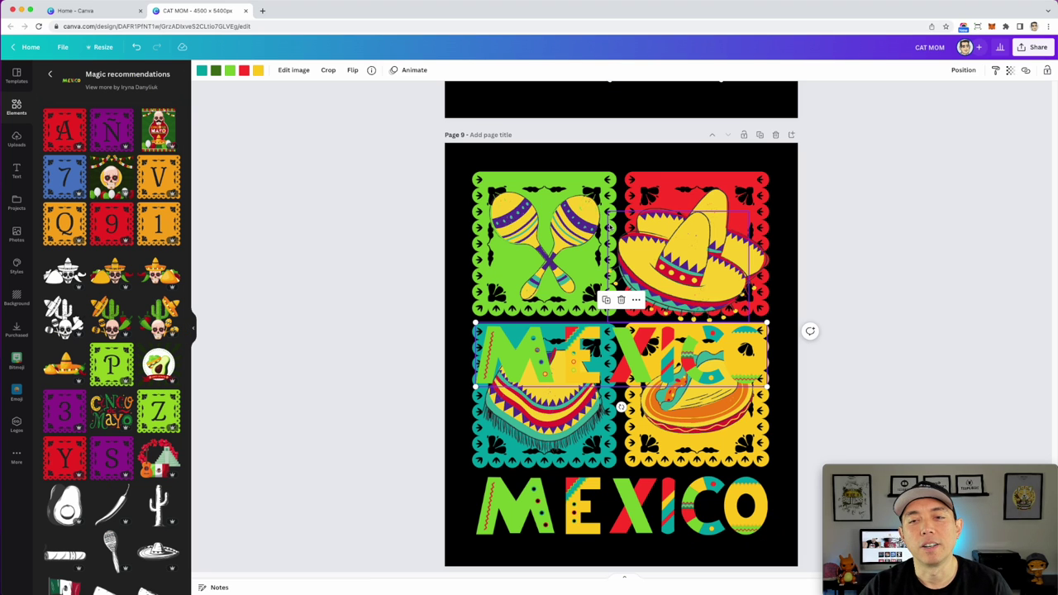
Remove the extra sombrero and the extra MEXICO lettering from page 9.
click(584, 175)
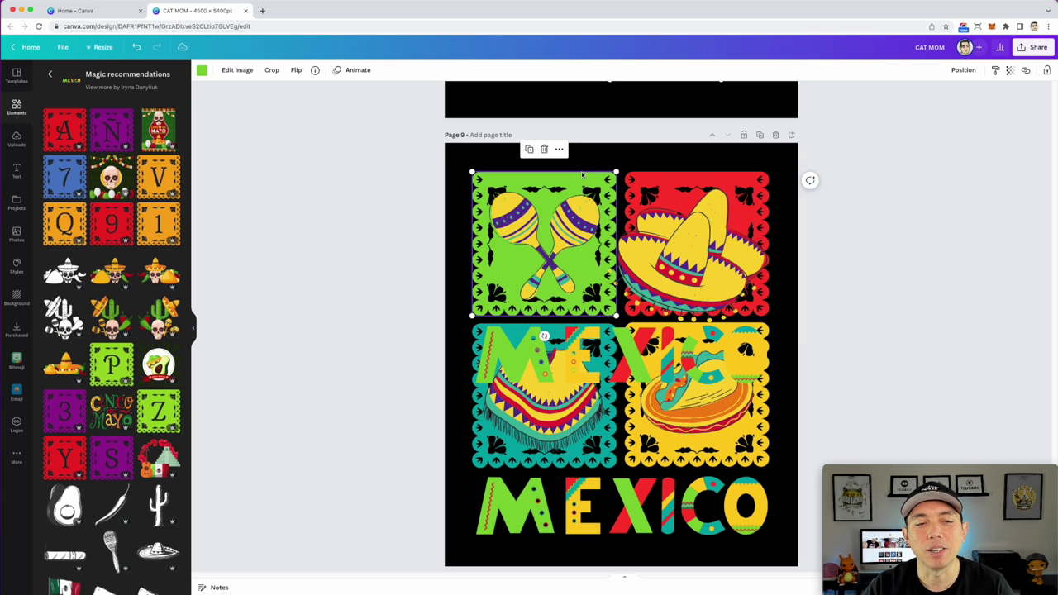
click(694, 240)
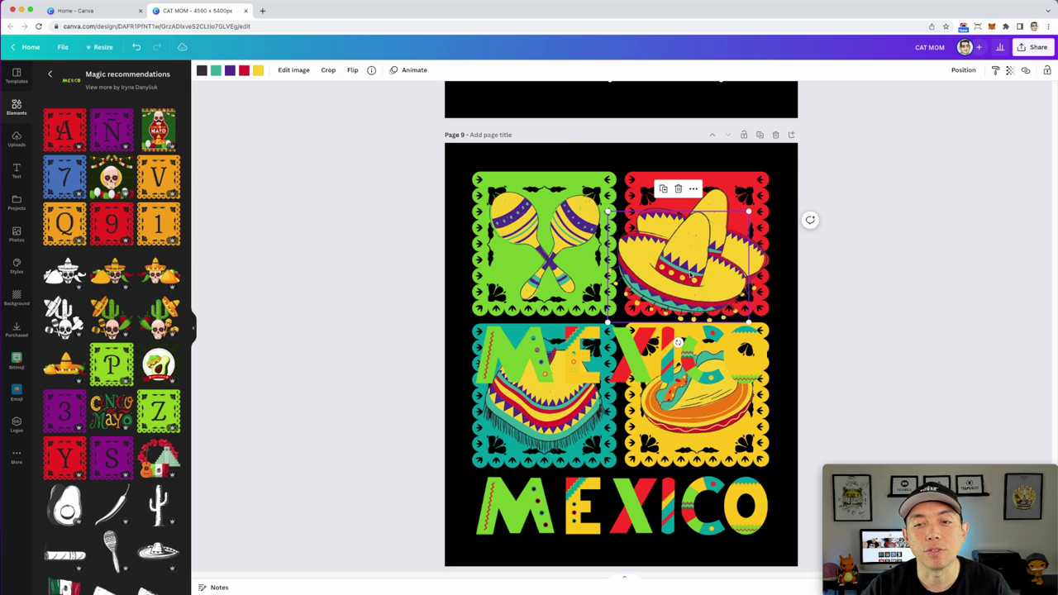
key(Escape)
click(671, 373)
key(Escape)
Select the pomegranate graphic on page 8 and clear the "mexico" search from the elements library.
scroll(569, 167, up, 5)
click(569, 168)
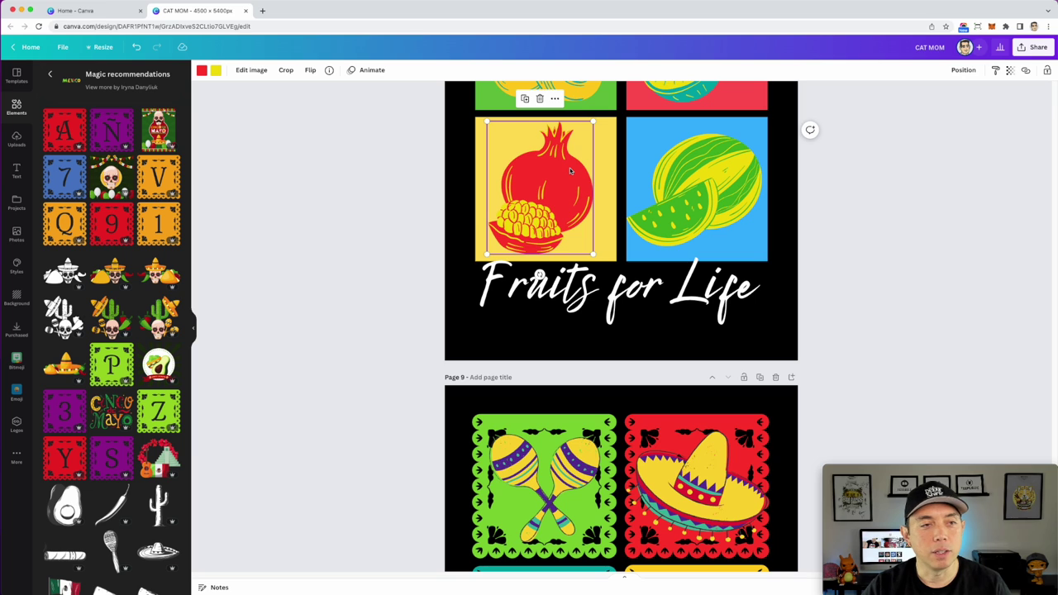
scroll(437, 157, up, 3)
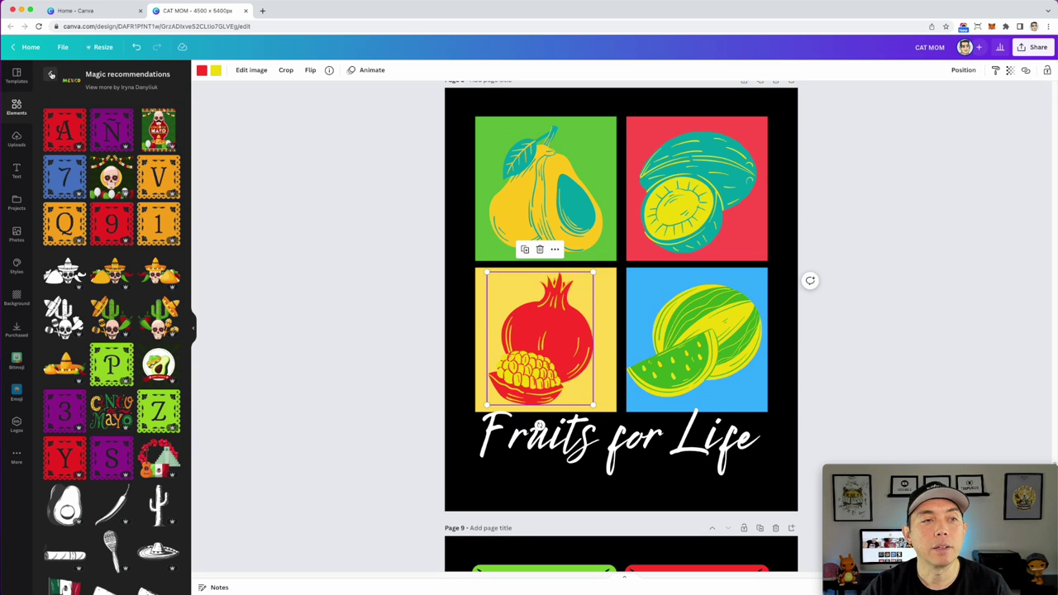
click(50, 74)
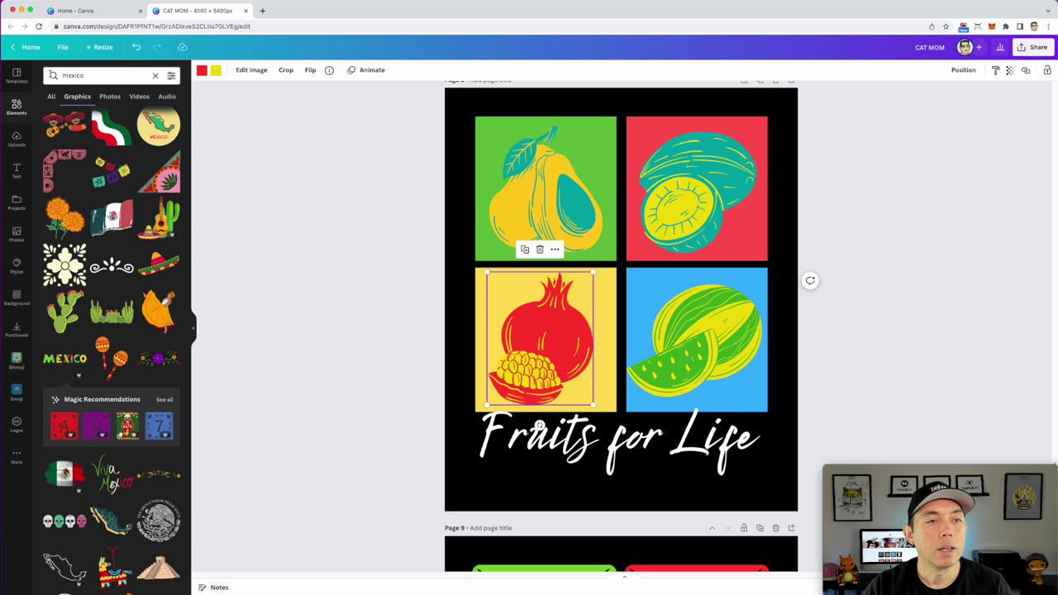
click(155, 77)
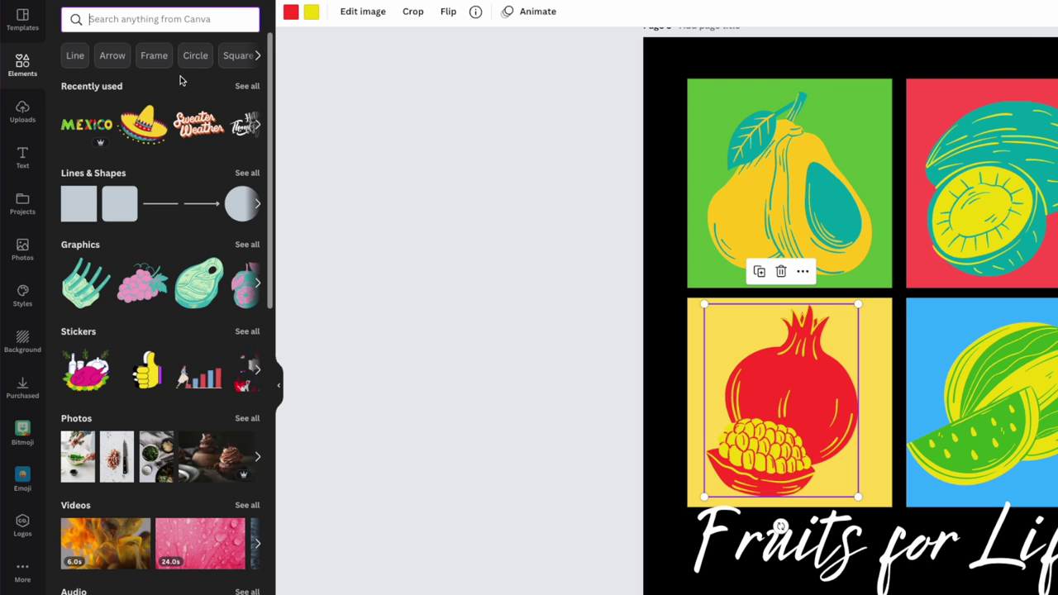
Browse the Collections in the elements library and open the United Arab Emirates buildable flower collection.
scroll(199, 184, down, 5)
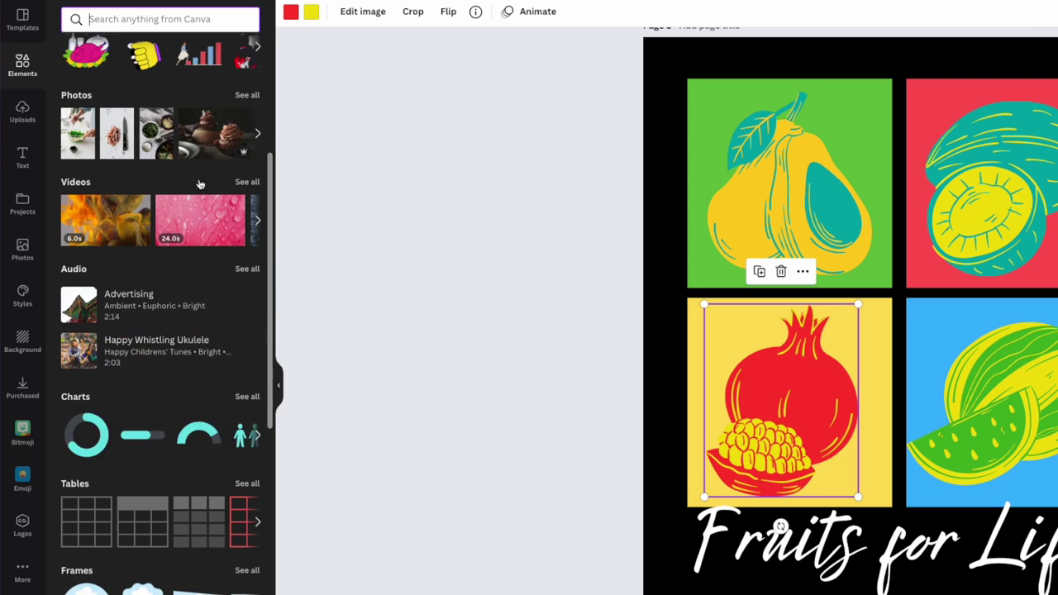
scroll(199, 184, down, 6)
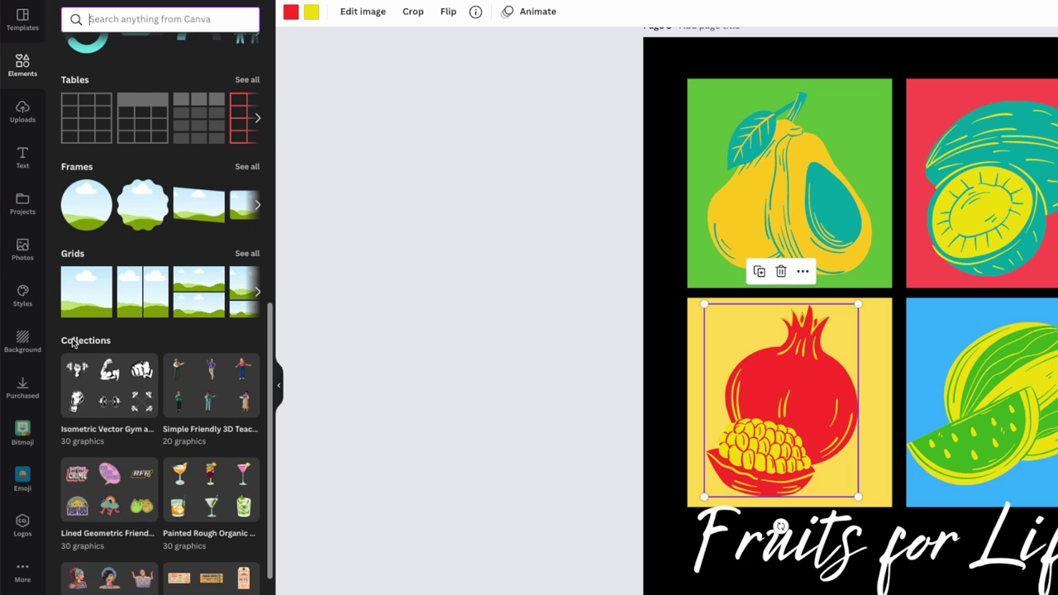
scroll(178, 285, down, 5)
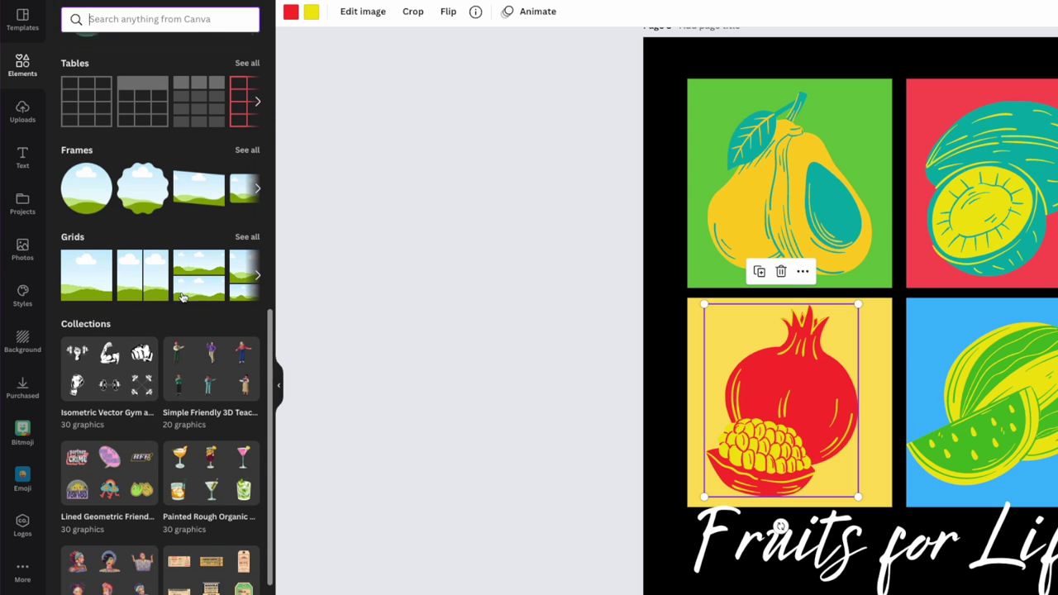
scroll(247, 182, down, 4)
scroll(181, 271, down, 6)
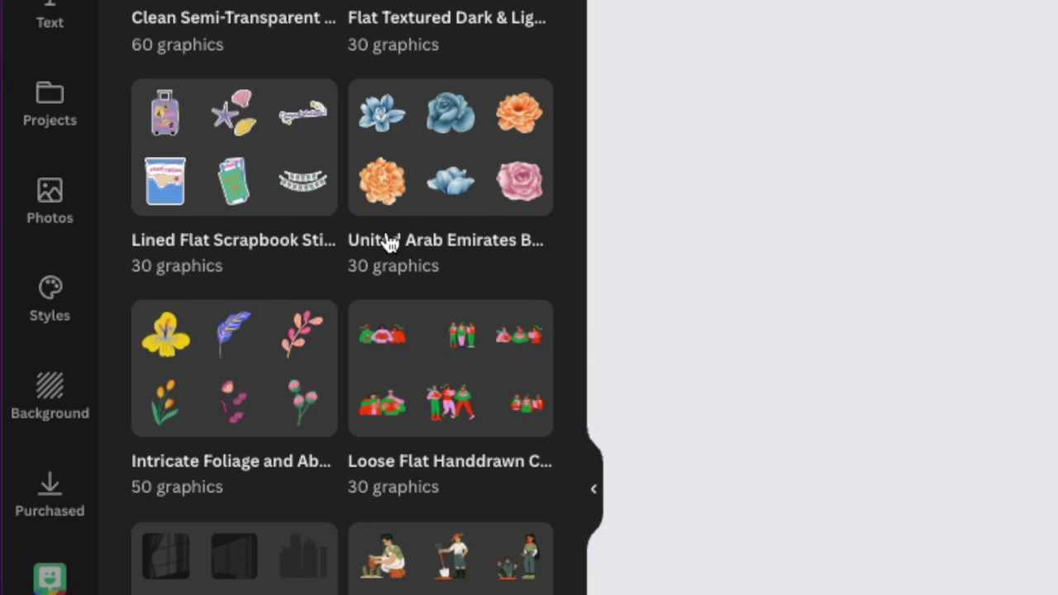
scroll(256, 304, down, 2)
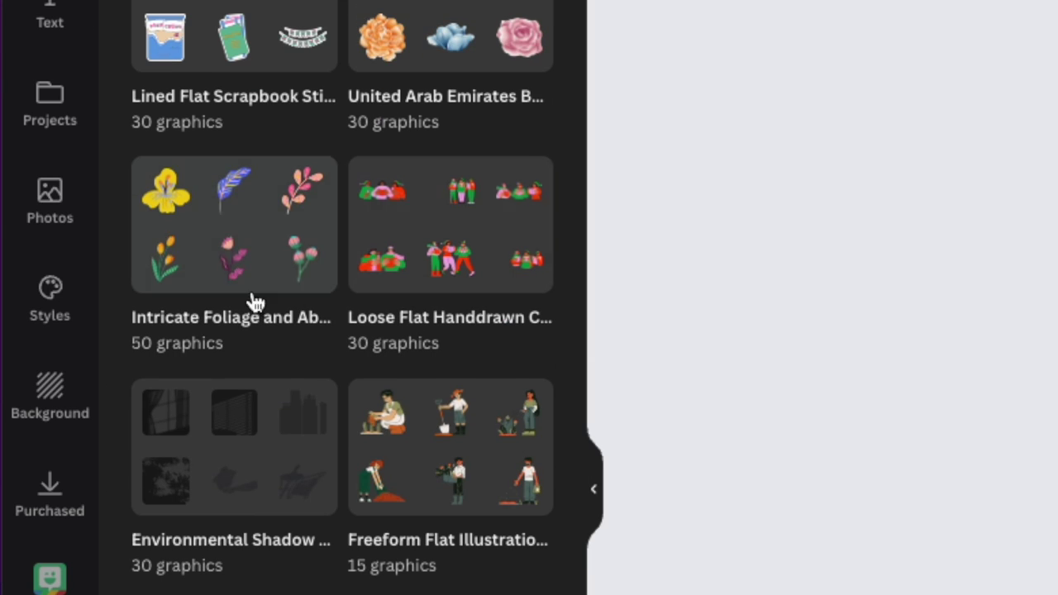
scroll(426, 228, down, 10)
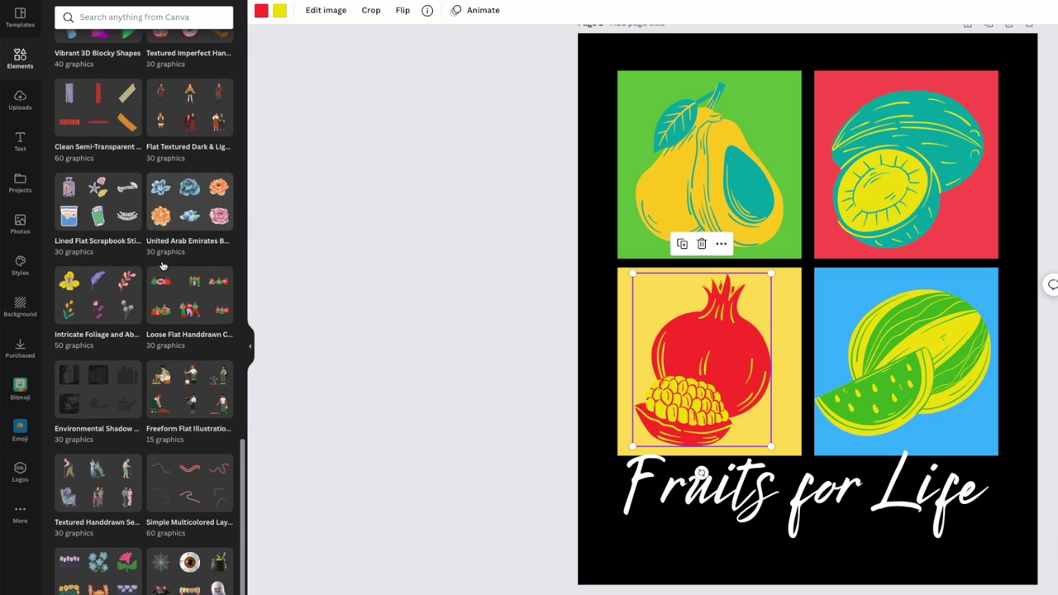
scroll(165, 314, up, 2)
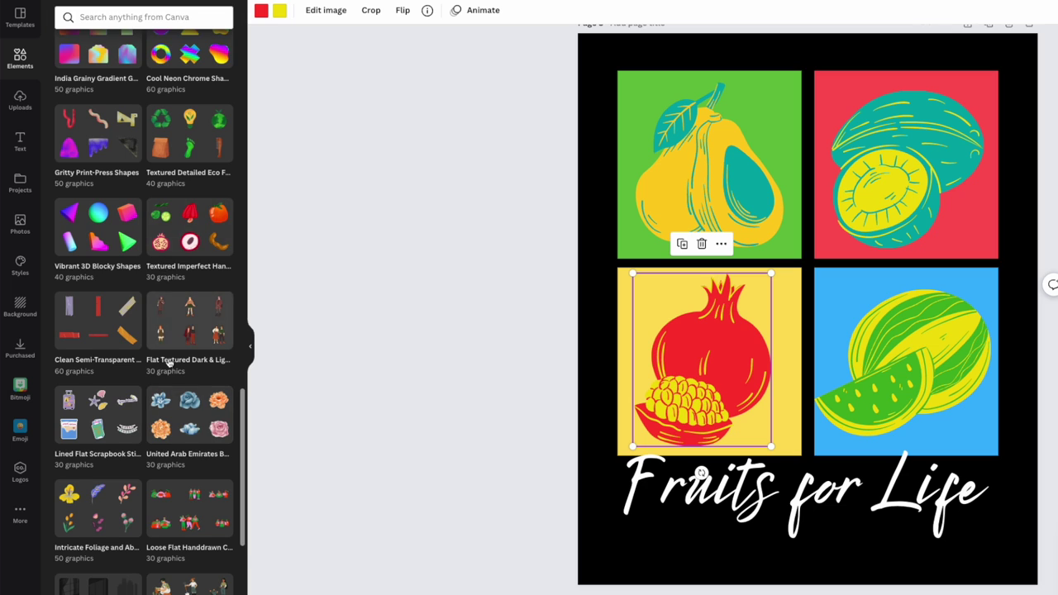
click(175, 419)
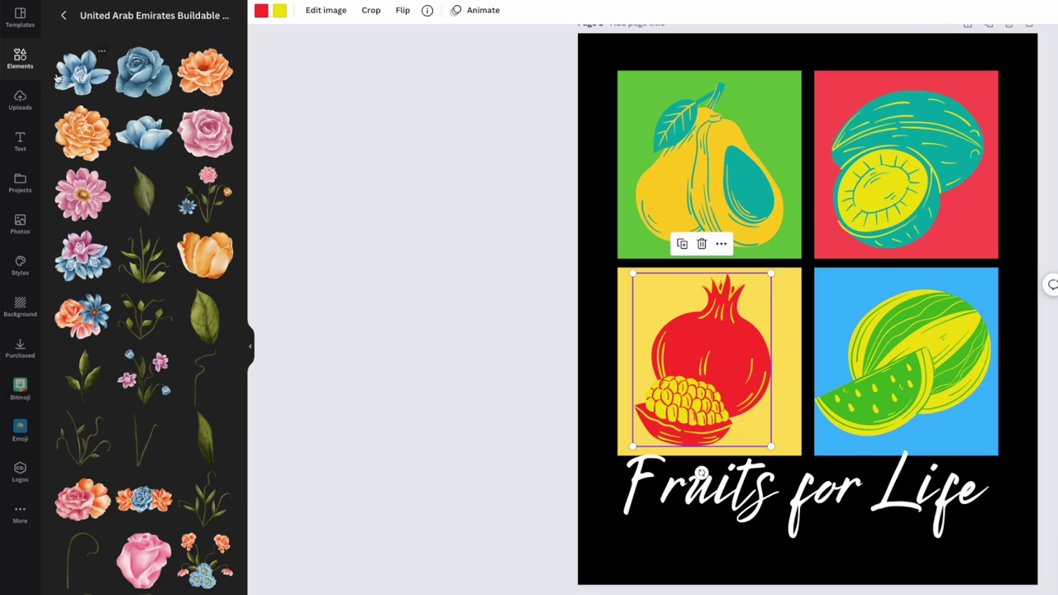
Duplicate page 8 and delete the four fruit graphics from the copy, keeping the coloured squares and lettering.
click(698, 180)
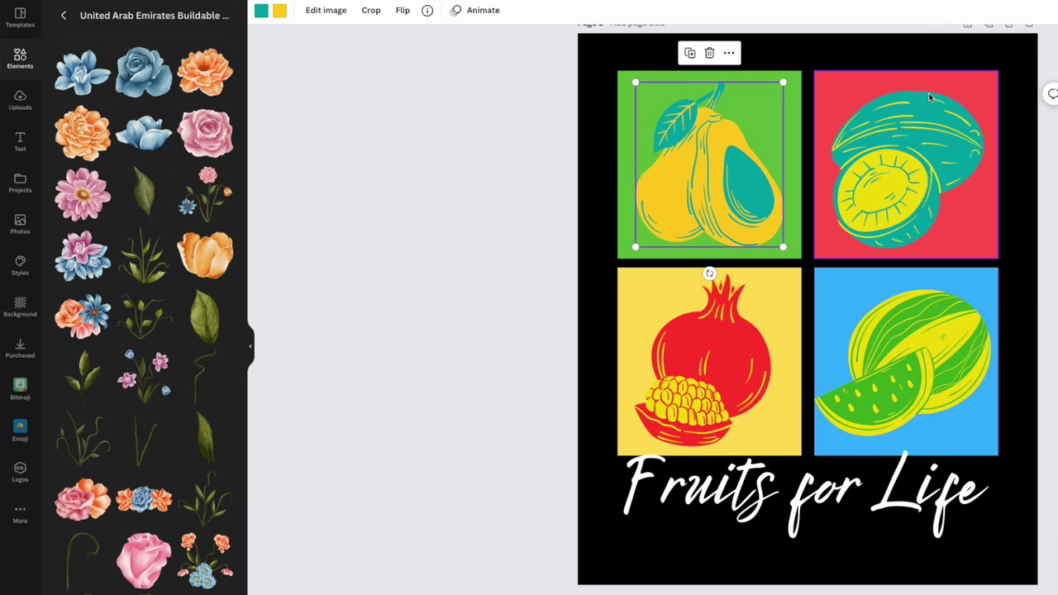
scroll(950, 132, up, 1)
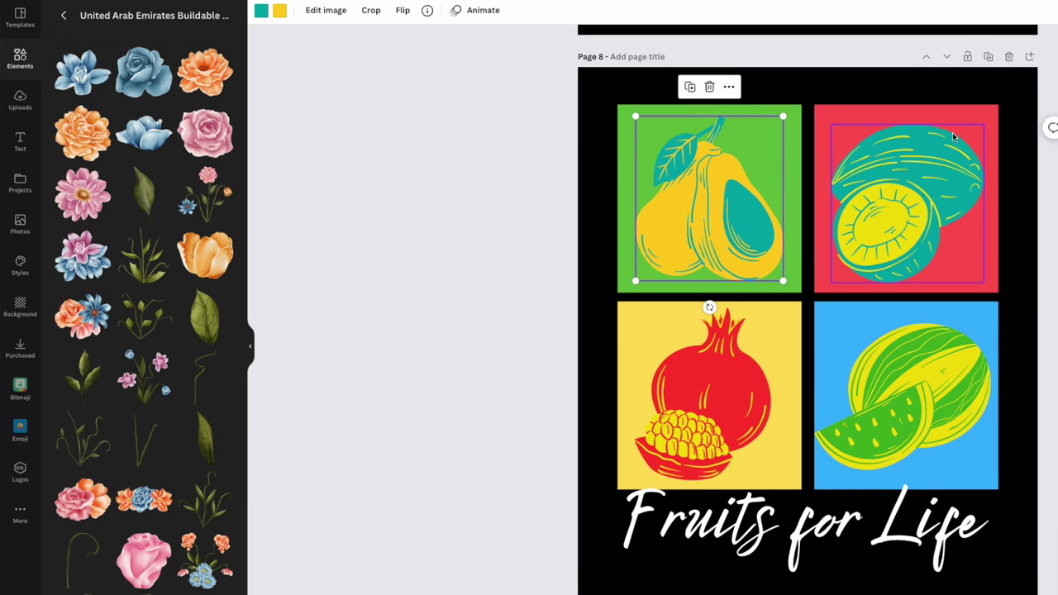
click(988, 57)
key(Delete)
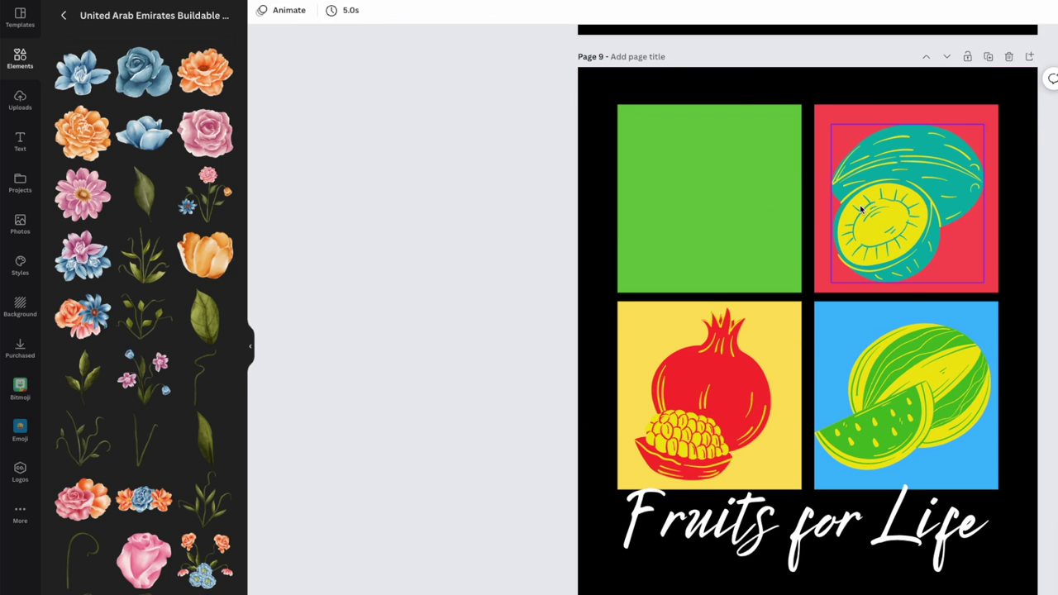
key(Delete)
click(736, 352)
key(Delete)
click(893, 377)
key(Delete)
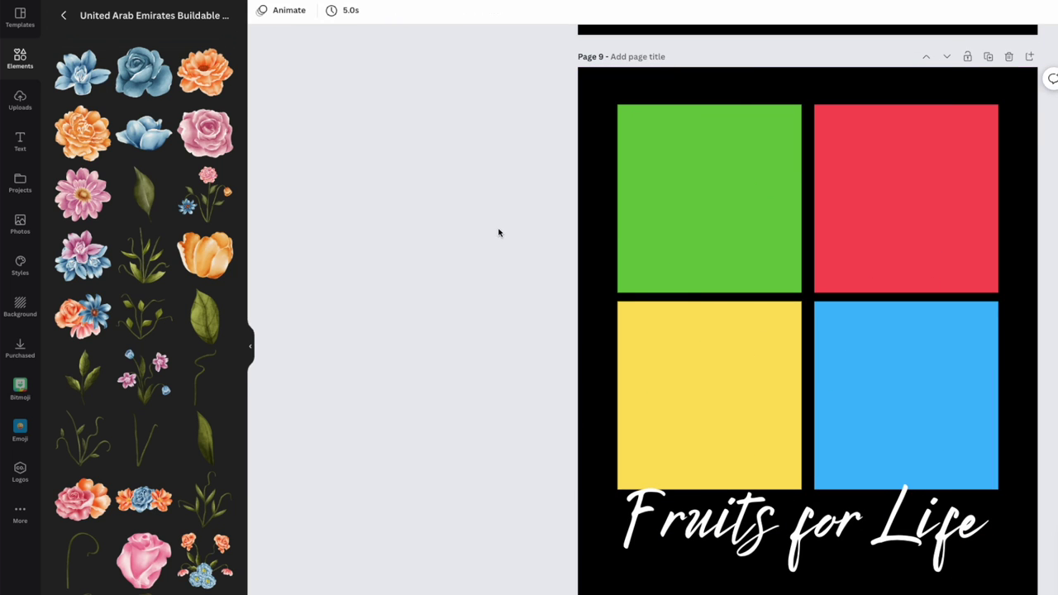
Add the open orange flower over page 9's green square and the blue rose over the red square, each scaled down to roughly the square's size.
click(199, 74)
drag(991, 505, 786, 330)
drag(703, 236, 714, 184)
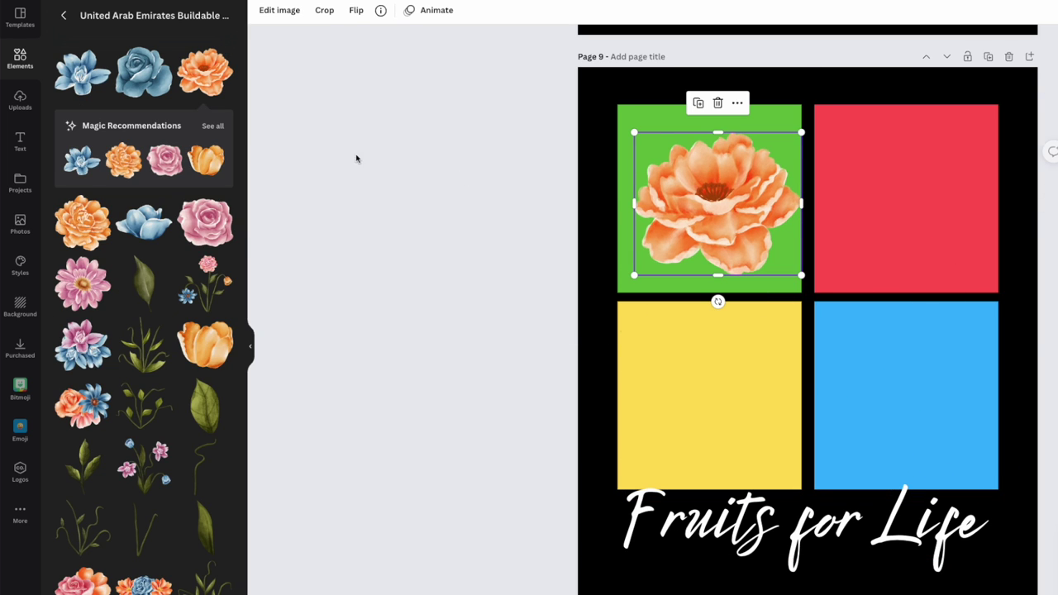
click(142, 73)
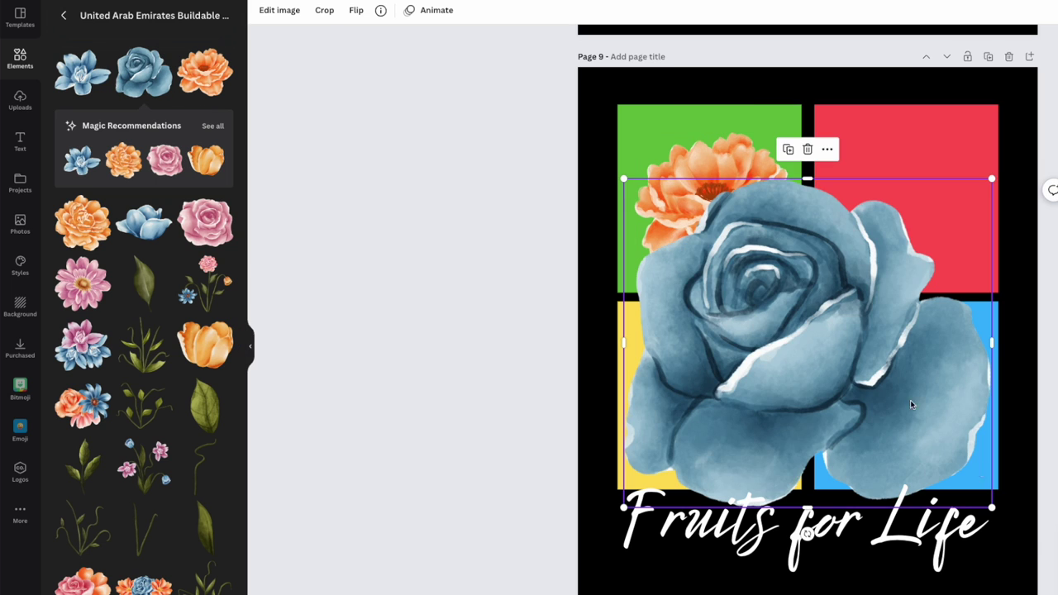
drag(991, 506, 819, 355)
drag(700, 286, 890, 229)
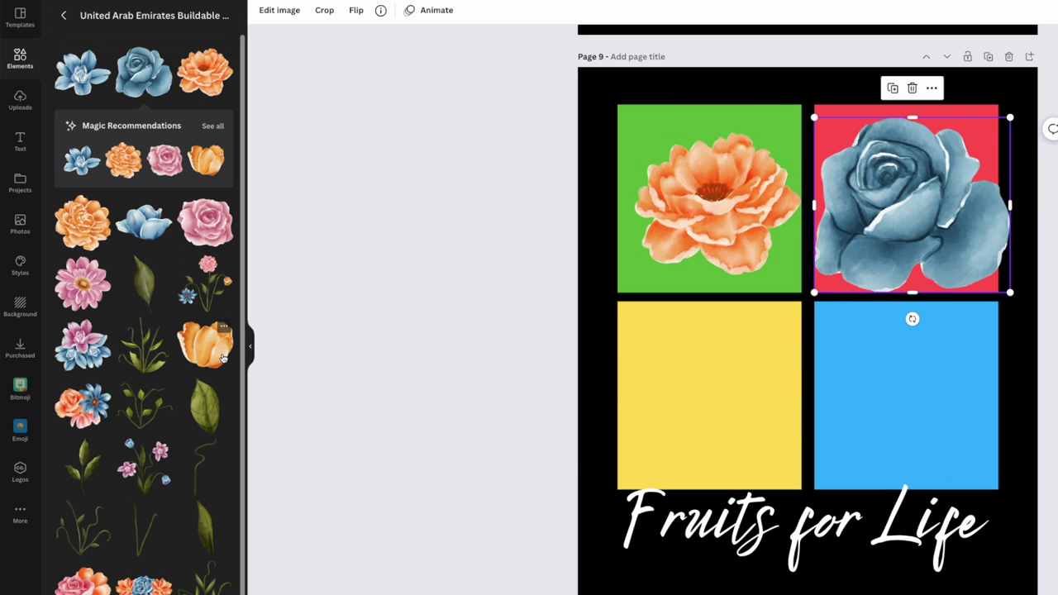
Add the pink-and-blue flower cluster over page 9's yellow square and the pink daisy over the blue square, each sized to its square.
click(63, 353)
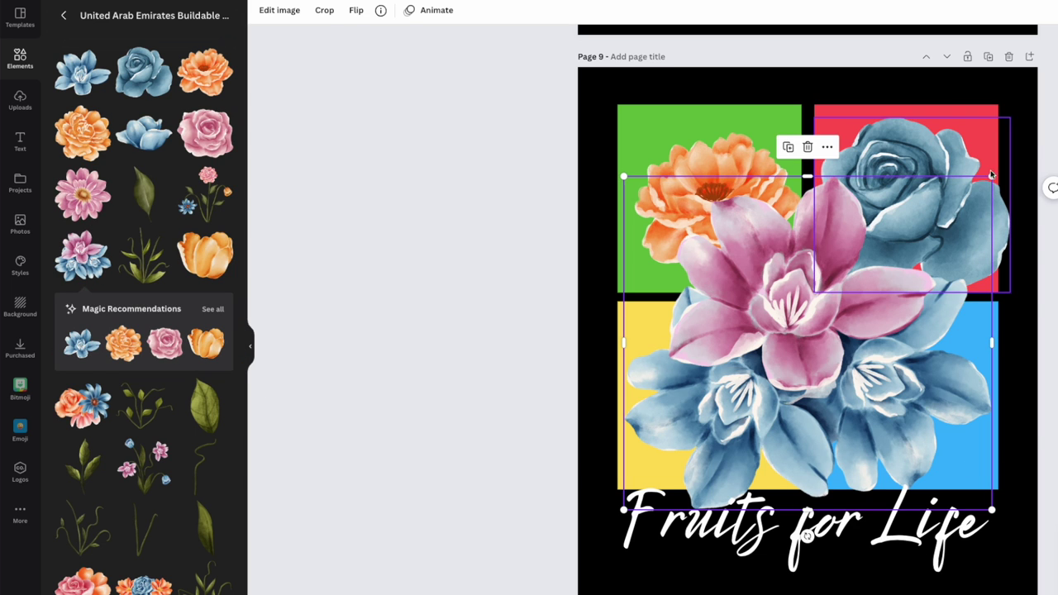
drag(992, 176, 827, 326)
drag(731, 395, 717, 372)
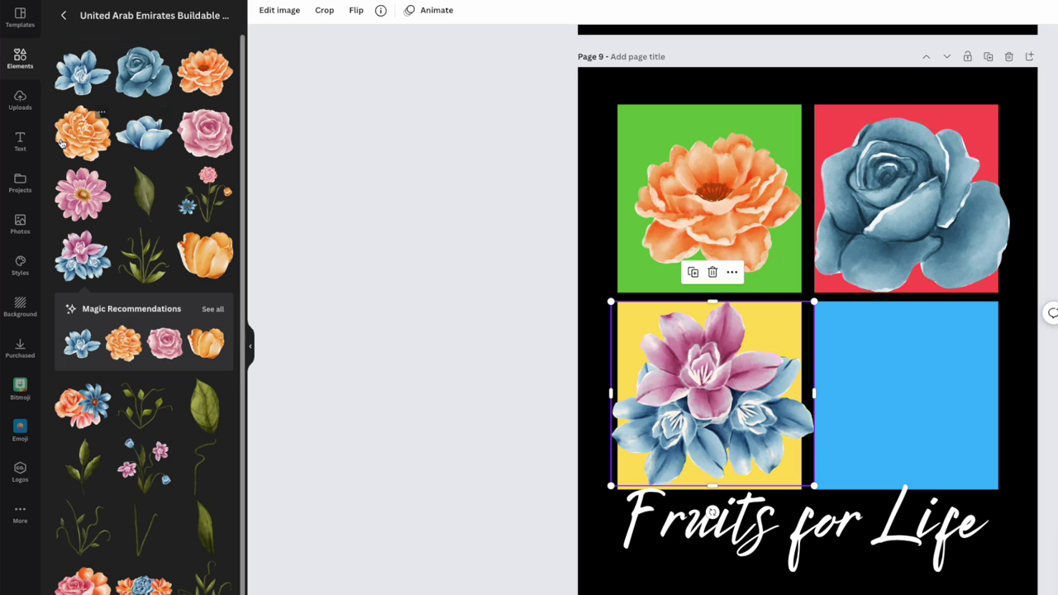
drag(80, 196, 897, 389)
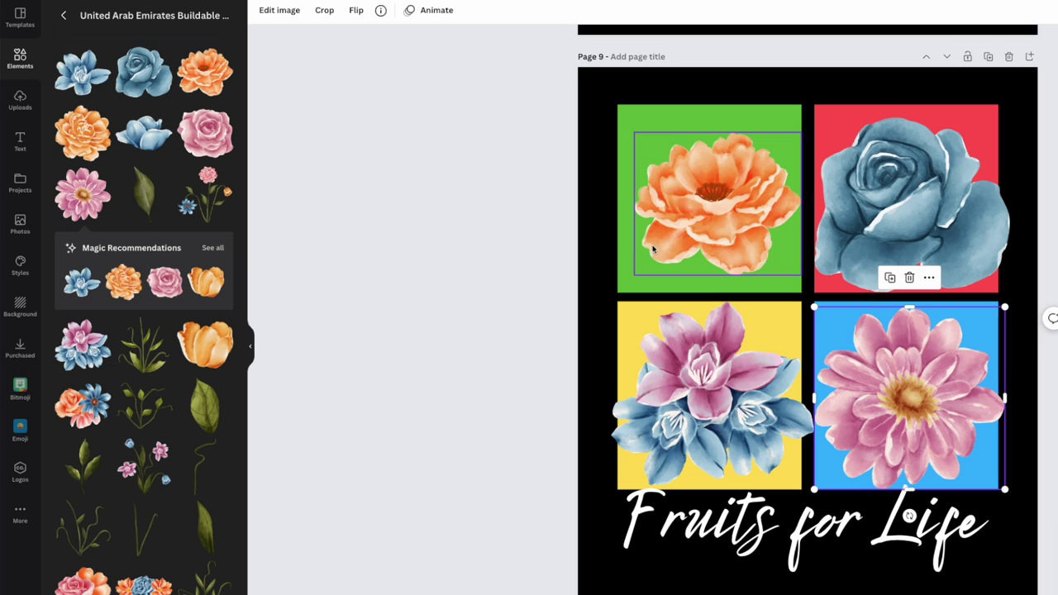
Enlarge the orange flower to fill the green square and shift the blue rose slightly within the red square.
click(673, 213)
drag(634, 275, 610, 295)
drag(711, 225, 707, 217)
click(945, 211)
click(790, 382)
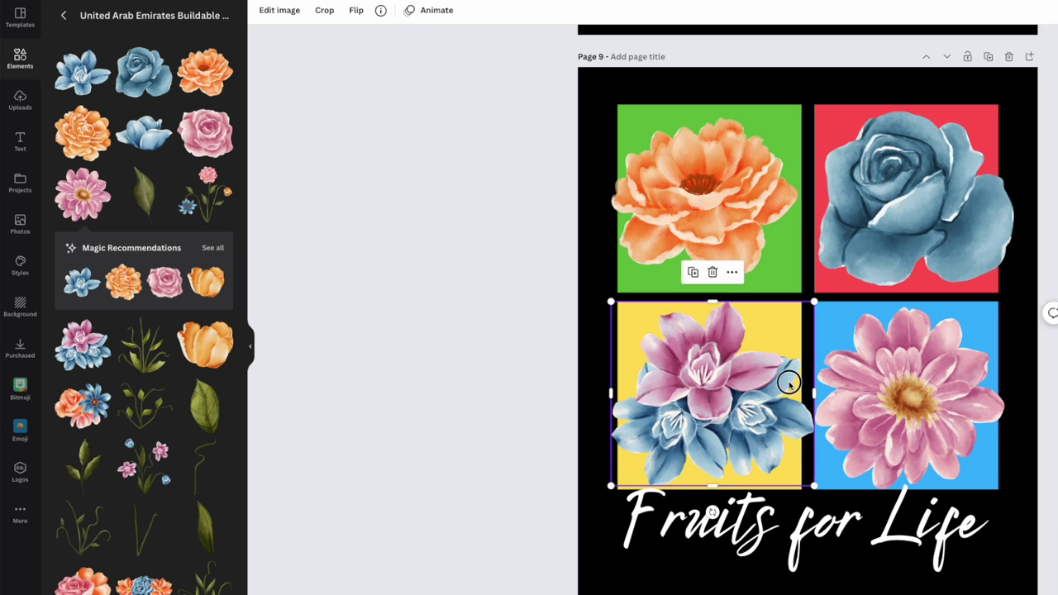
Replace the "Fruits for Life" lettering on page 9 with "Flowers".
click(859, 526)
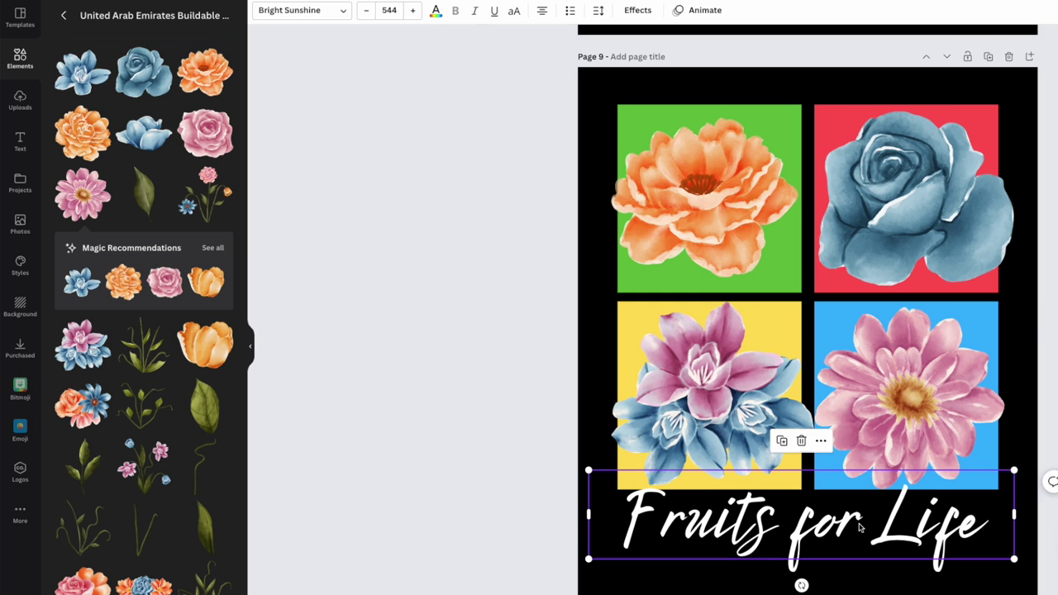
double_click(770, 516)
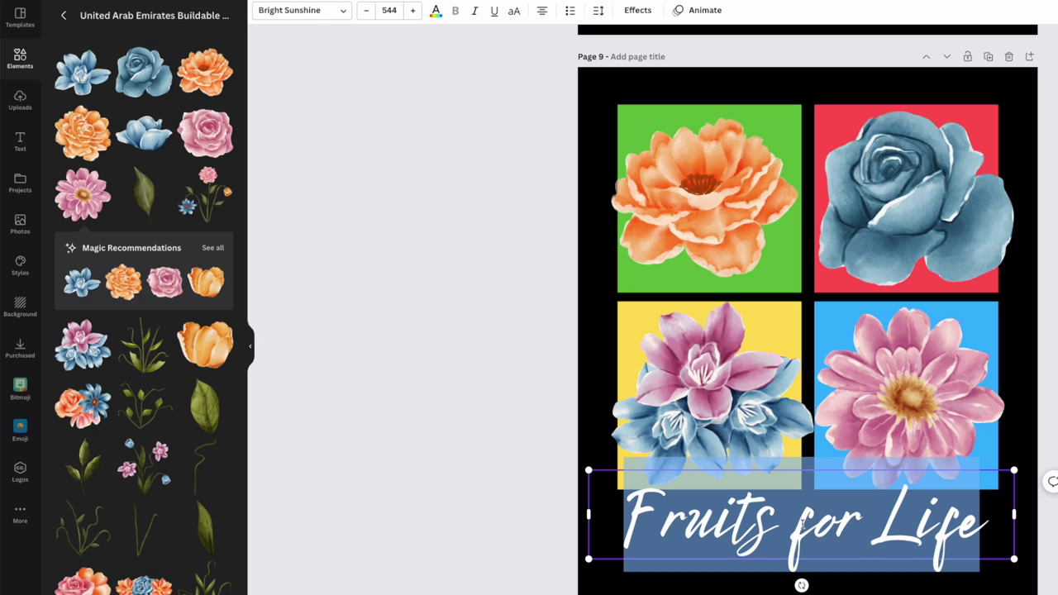
text(Flowers)
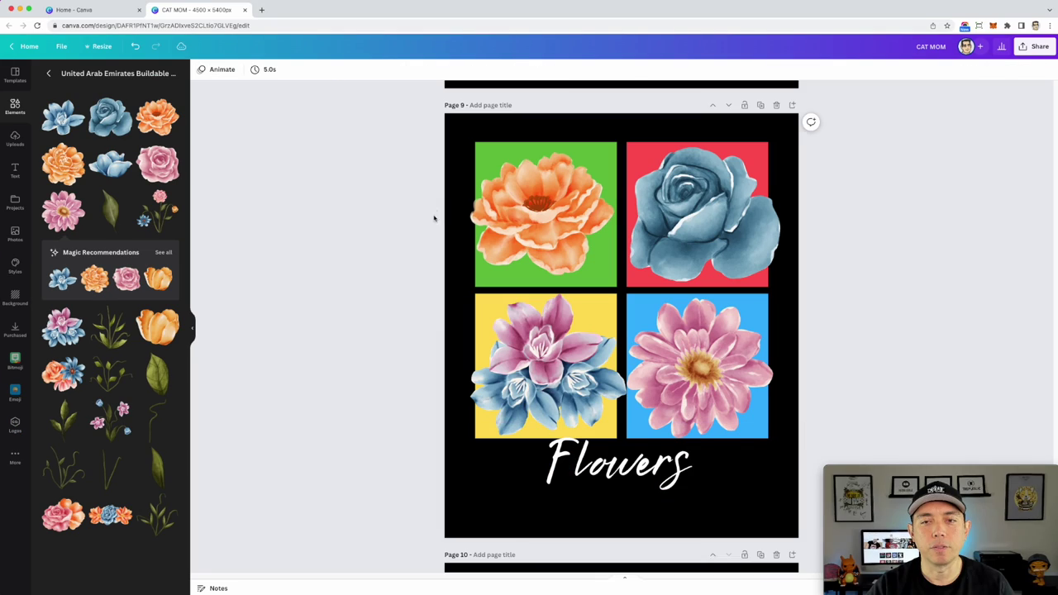
Select the green square on page 9 and search the elements library for "square".
click(562, 202)
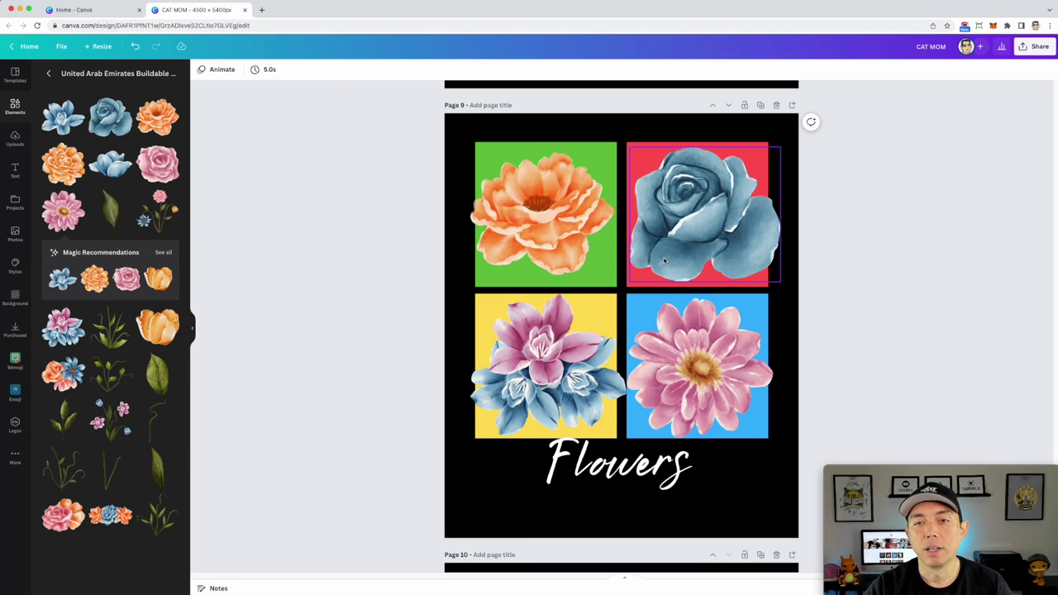
click(607, 149)
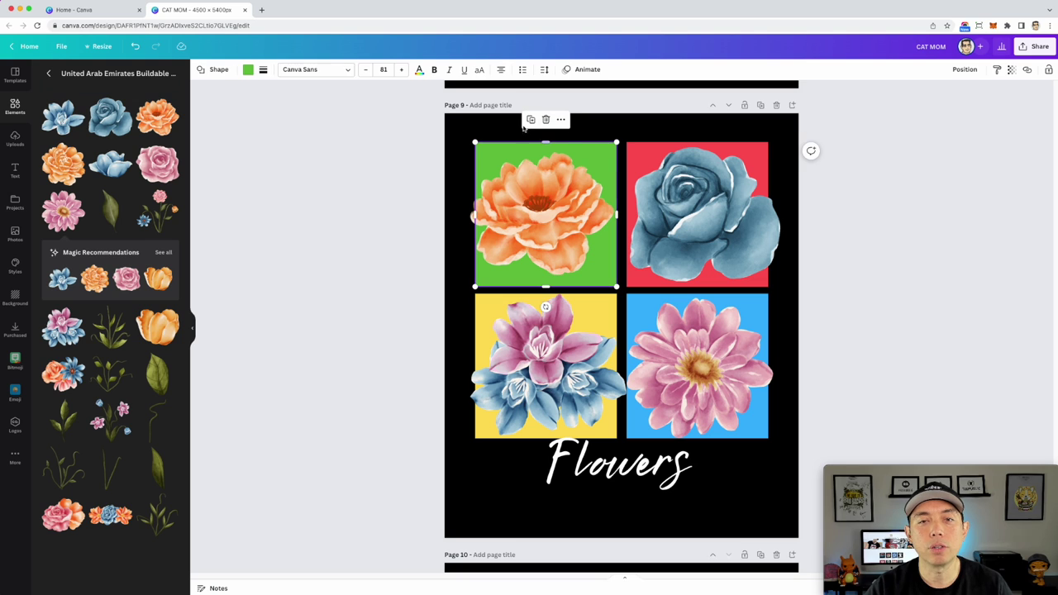
click(47, 74)
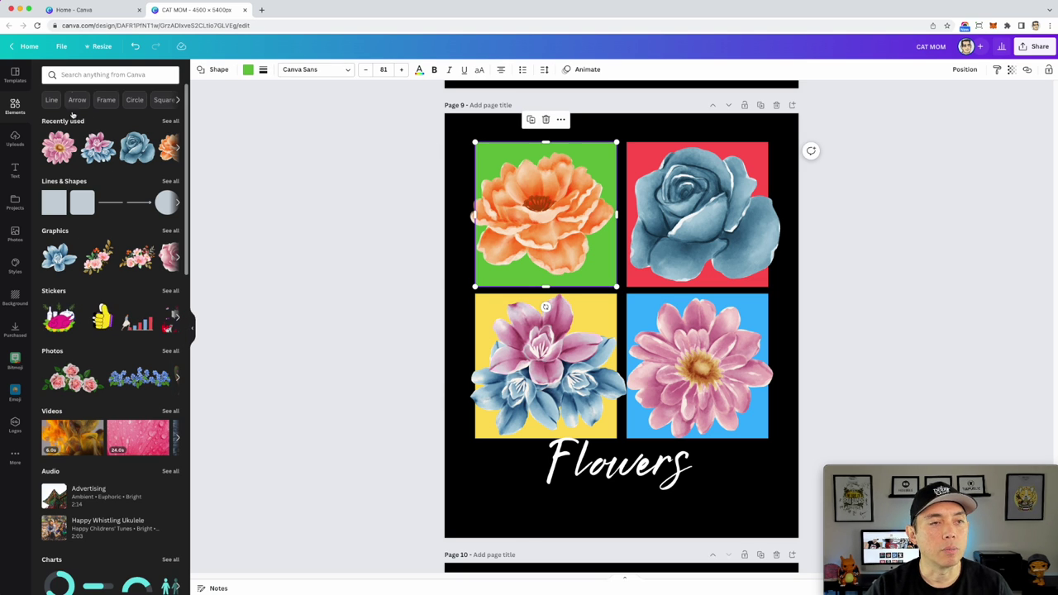
click(71, 71)
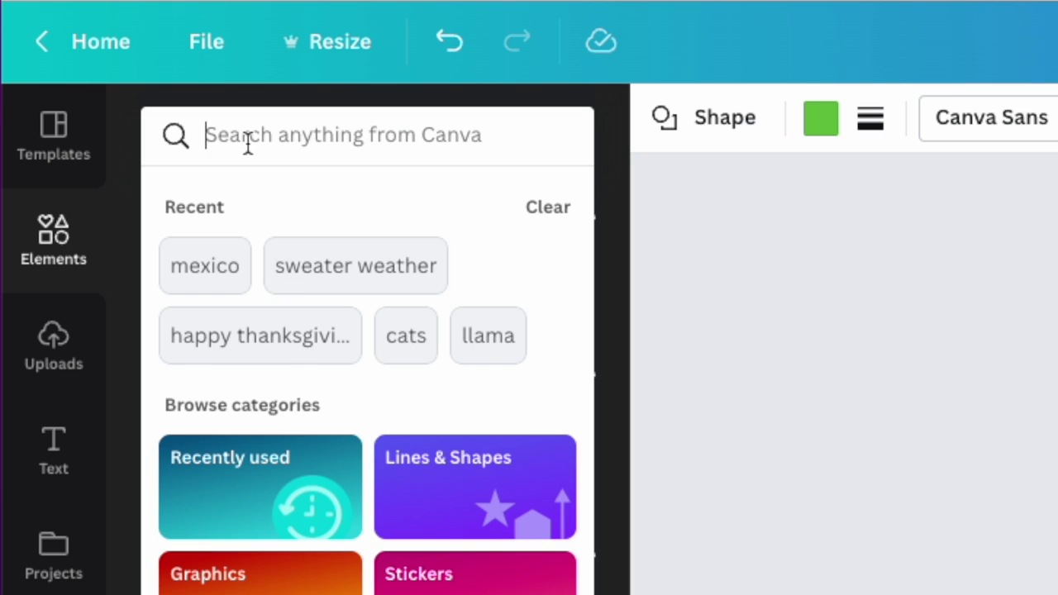
text(square)
key(Return)
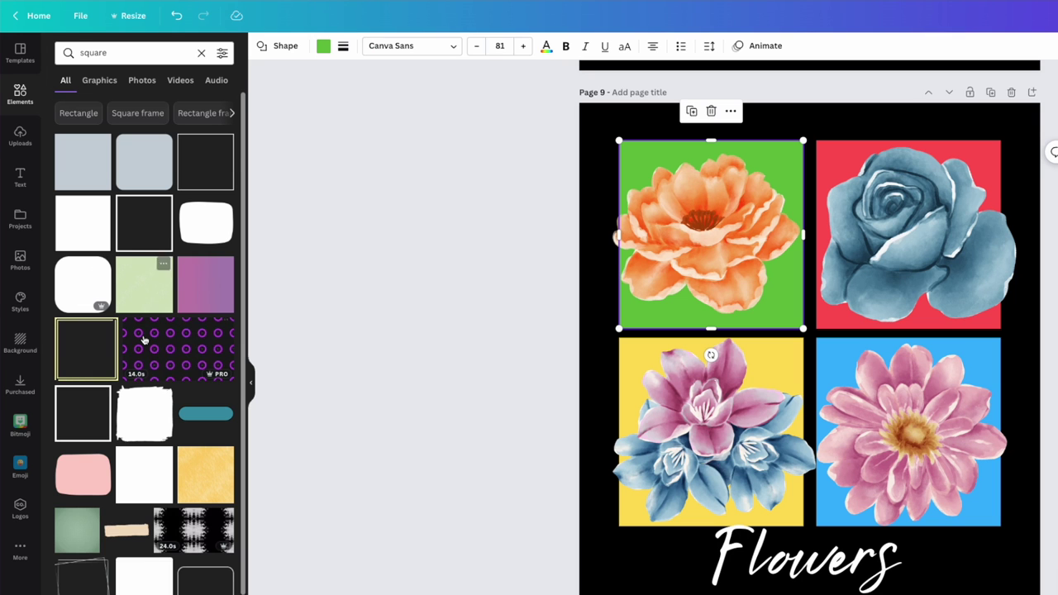
Add the rough brush-edged square graphic to the middle of page 9 and browse further square shapes.
scroll(144, 338, down, 2)
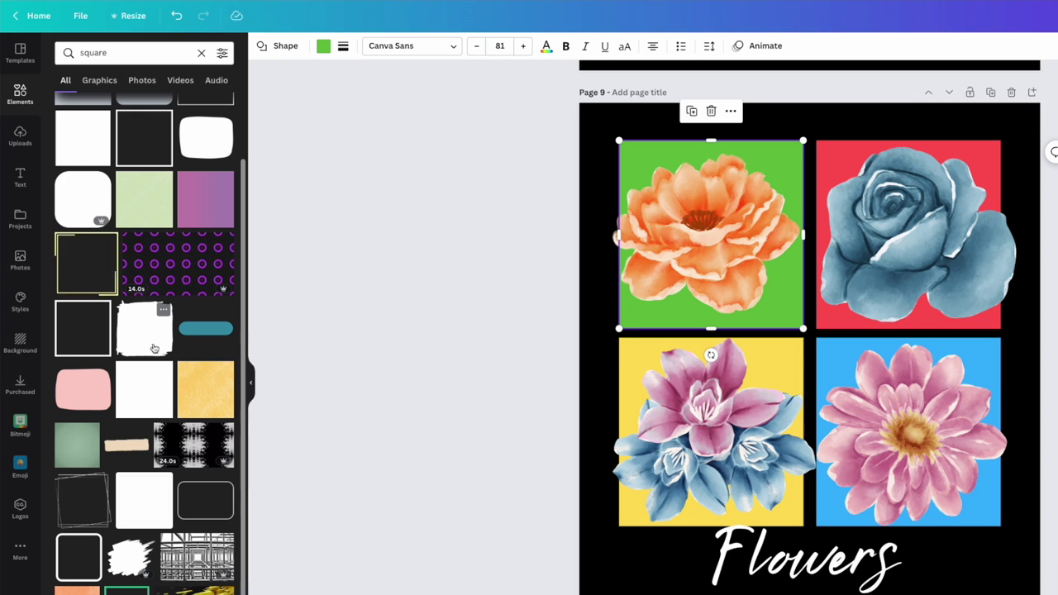
scroll(162, 331, down, 1)
click(145, 314)
mouse_move(857, 397)
mouse_down()
mouse_move(796, 246)
mouse_move(768, 212)
mouse_move(757, 217)
mouse_move(802, 297)
mouse_move(839, 302)
mouse_up()
scroll(151, 445, down, 2)
scroll(151, 445, down, 6)
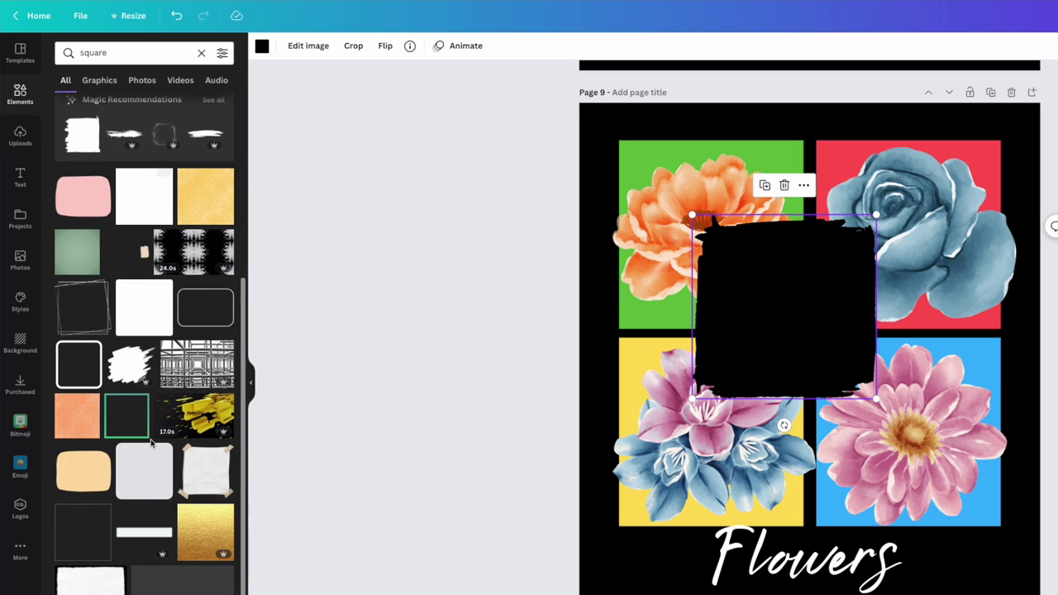
scroll(151, 445, down, 3)
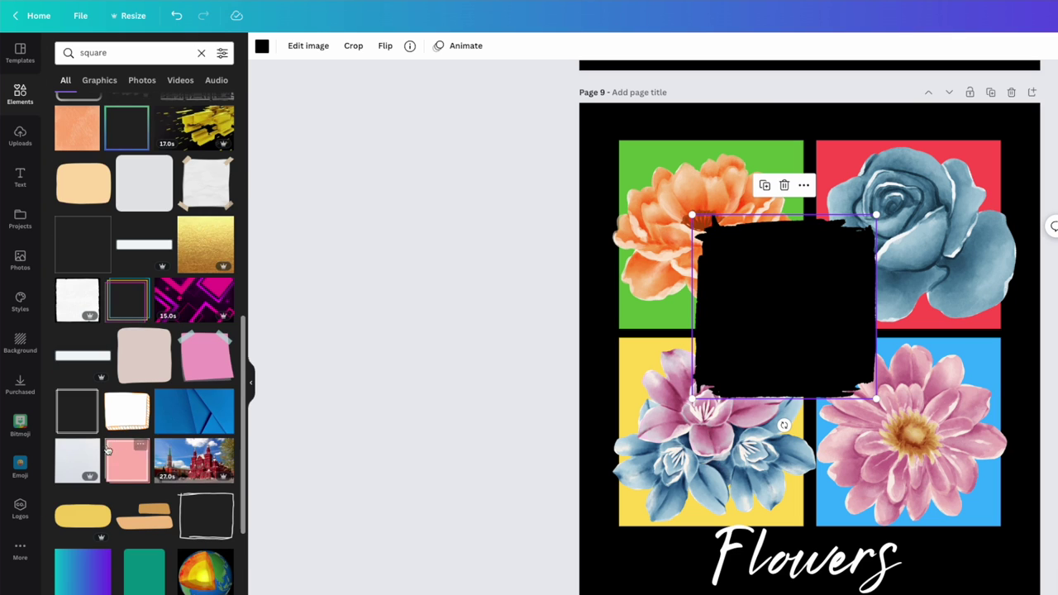
scroll(151, 444, down, 1)
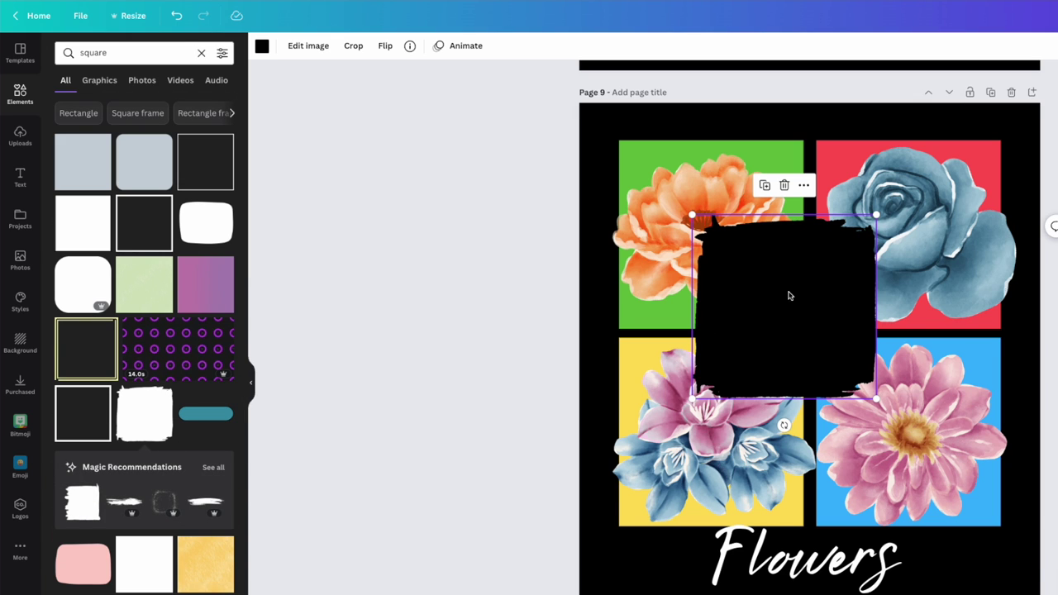
Review the themed four-square designs across the pages, from Mexico and Flowers back to Football, Sweater Weather and Thanksgiving.
scroll(790, 296, down, 5)
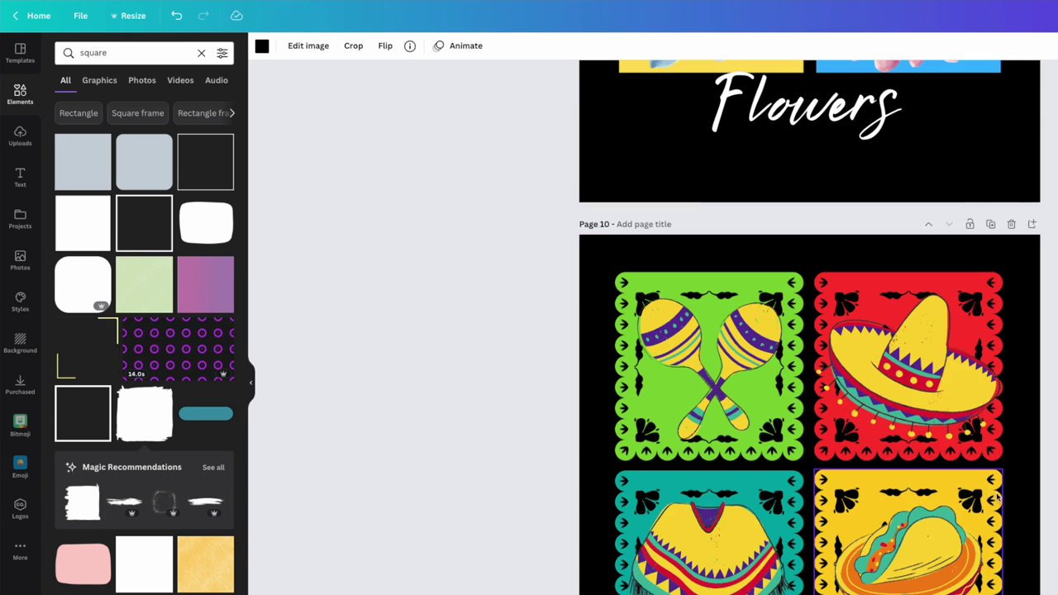
scroll(810, 413, down, 2)
scroll(947, 443, up, 8)
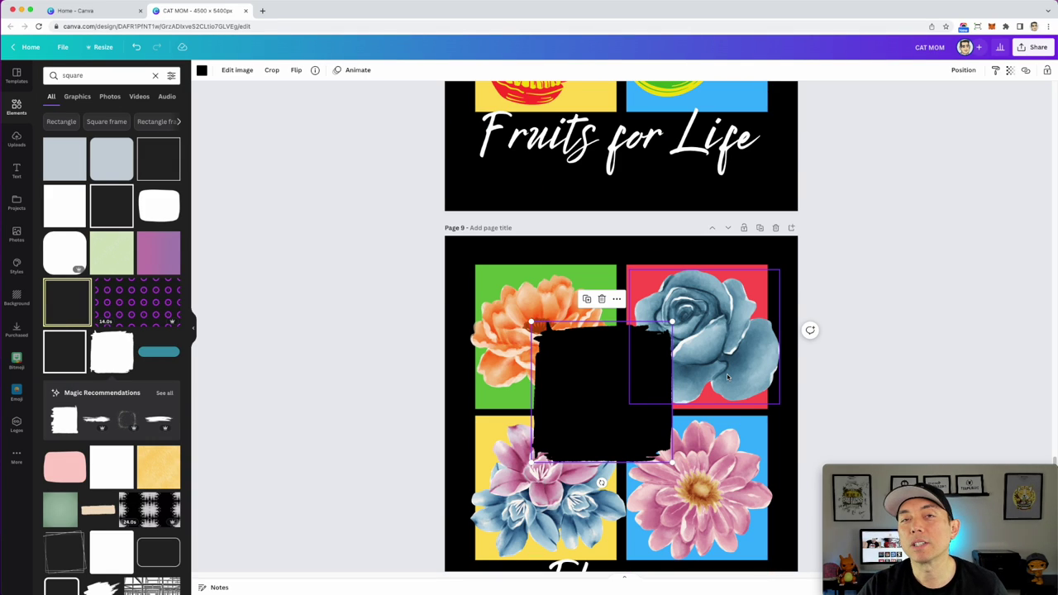
scroll(726, 374, up, 5)
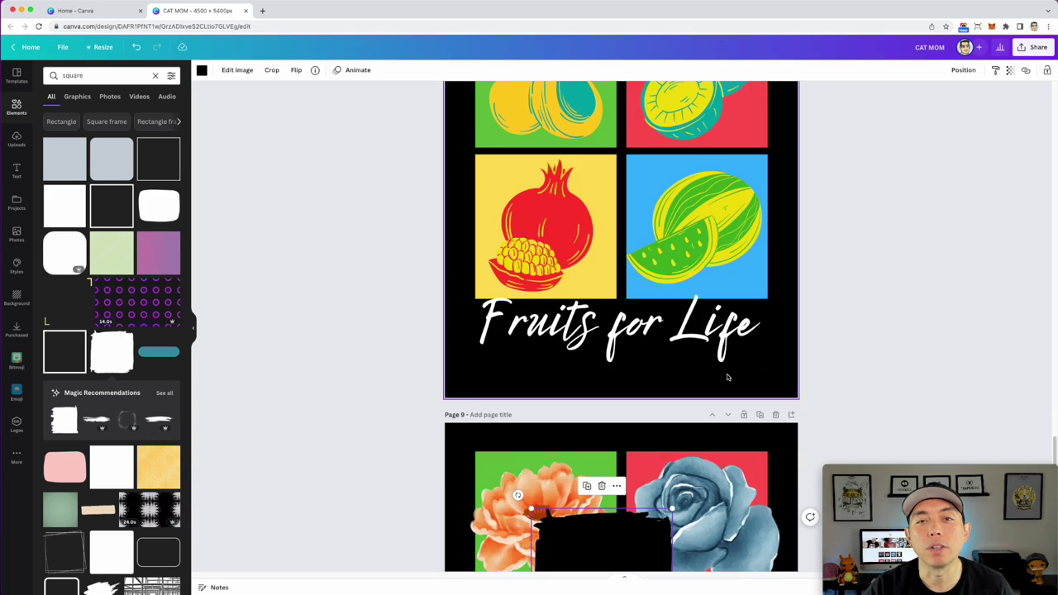
scroll(728, 377, up, 1)
scroll(728, 377, up, 10)
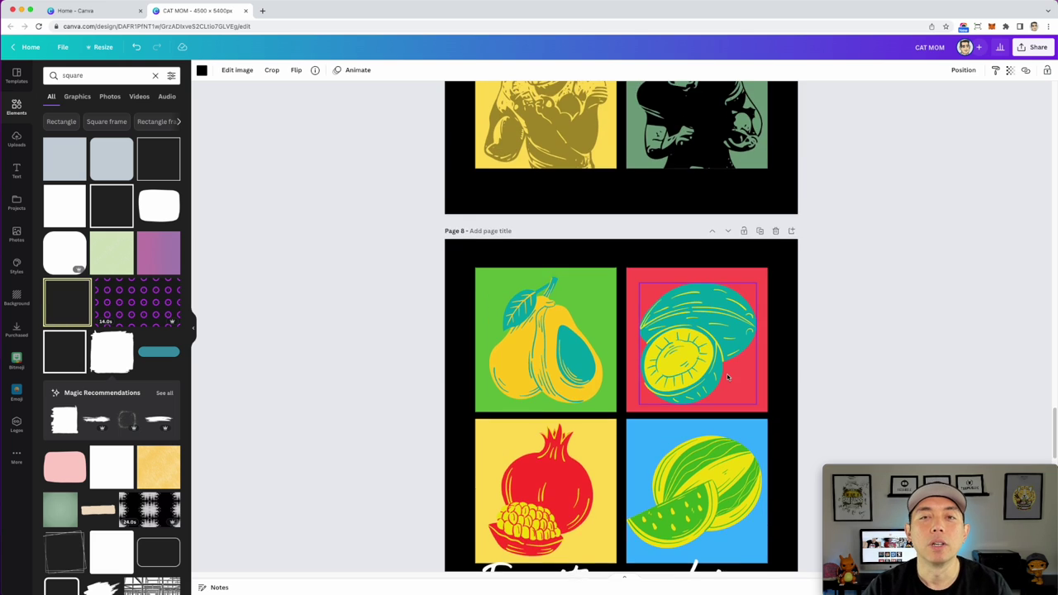
scroll(727, 377, up, 10)
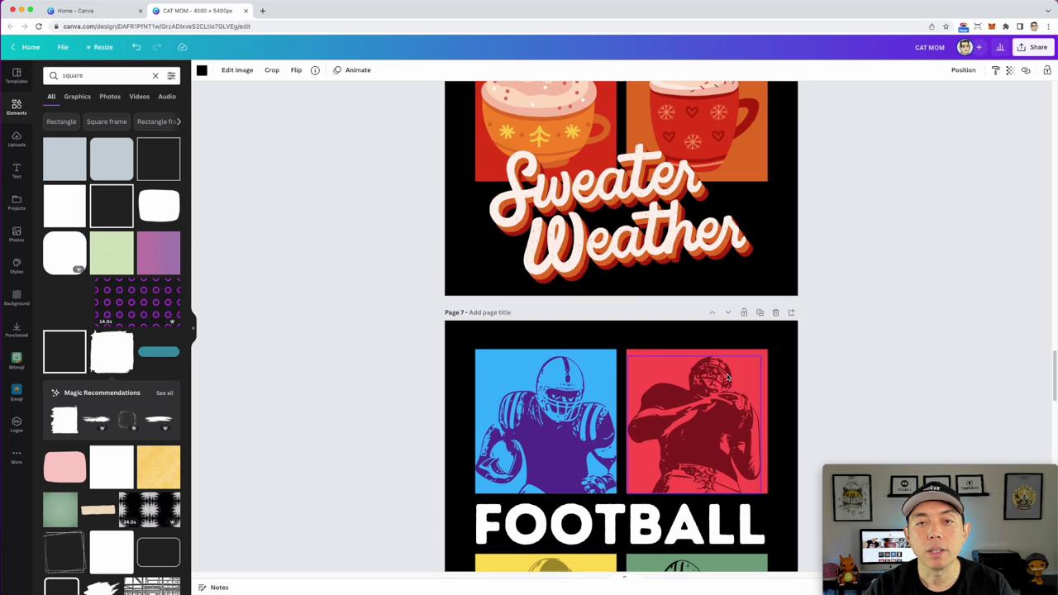
scroll(727, 377, down, 20)
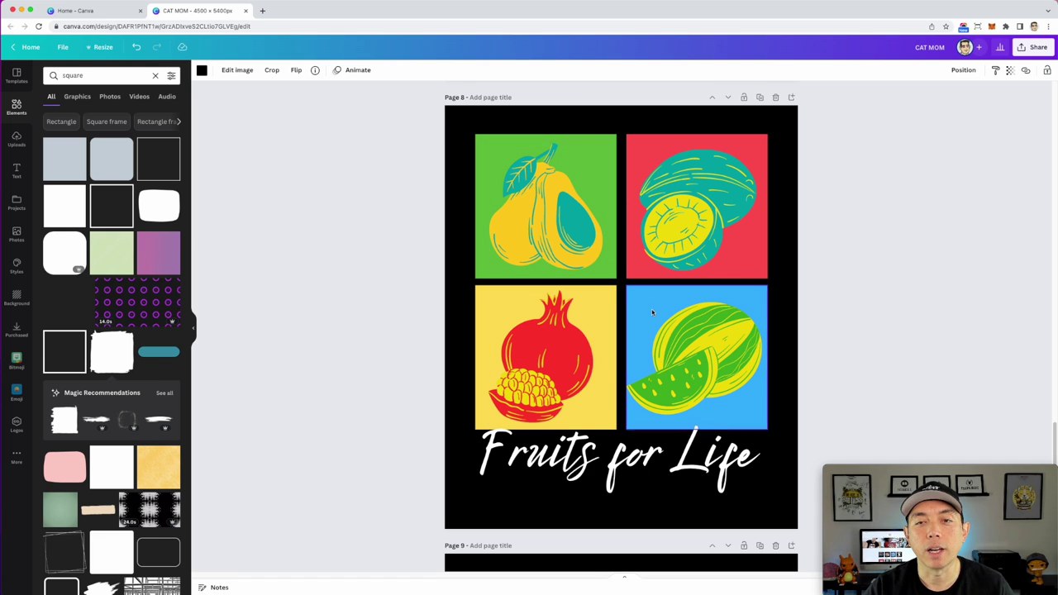
scroll(672, 323, down, 2)
scroll(672, 323, down, 10)
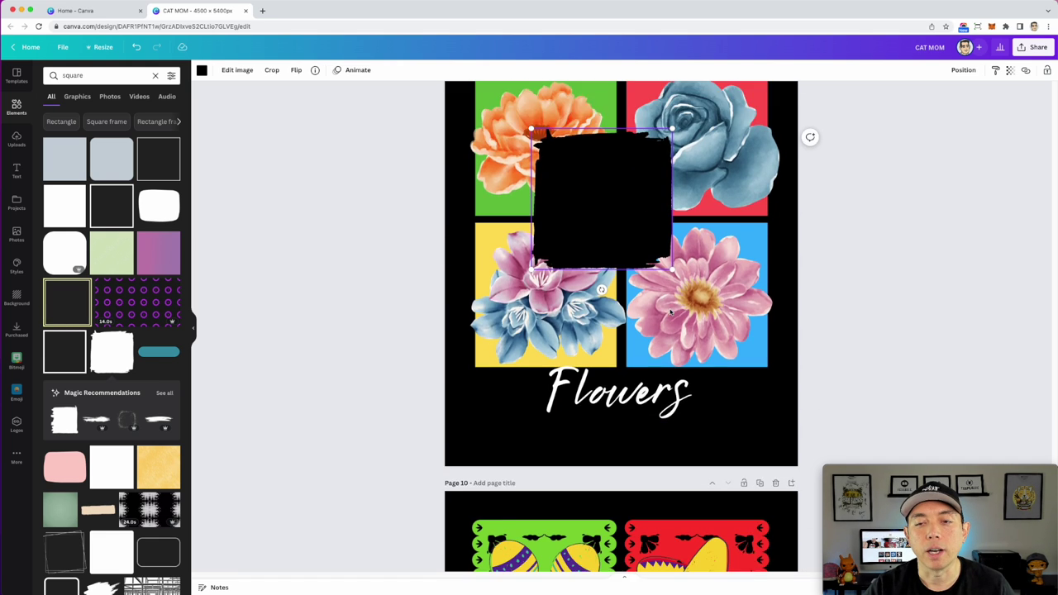
scroll(669, 314, down, 8)
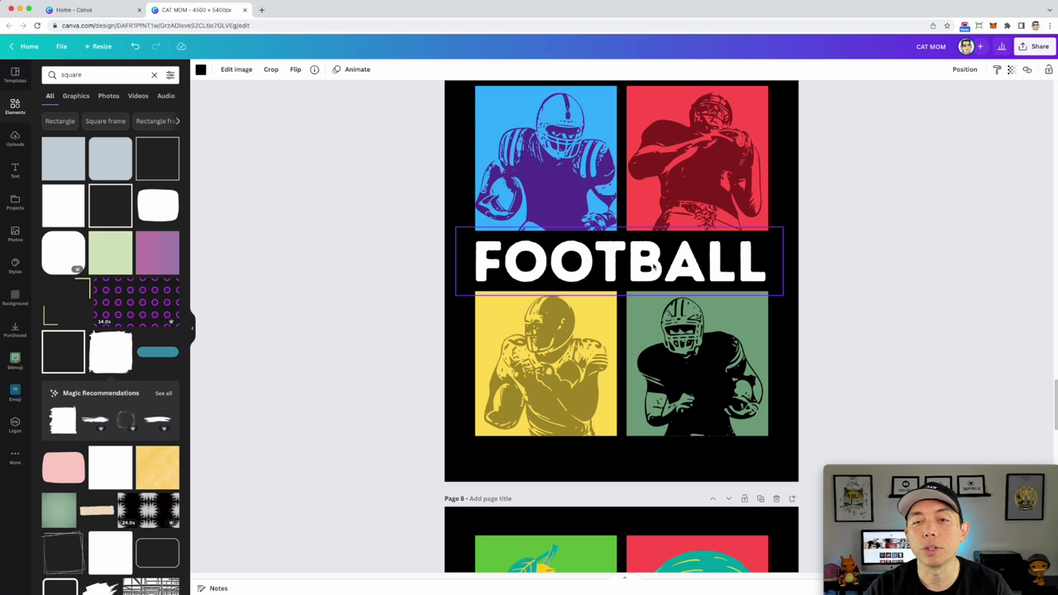
scroll(653, 266, up, 10)
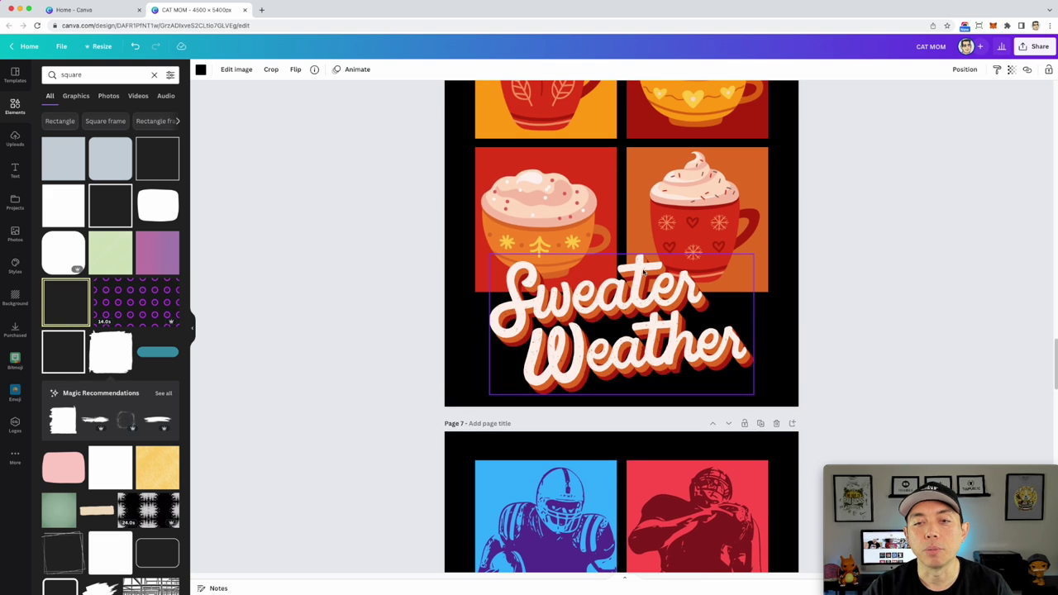
scroll(640, 275, up, 1)
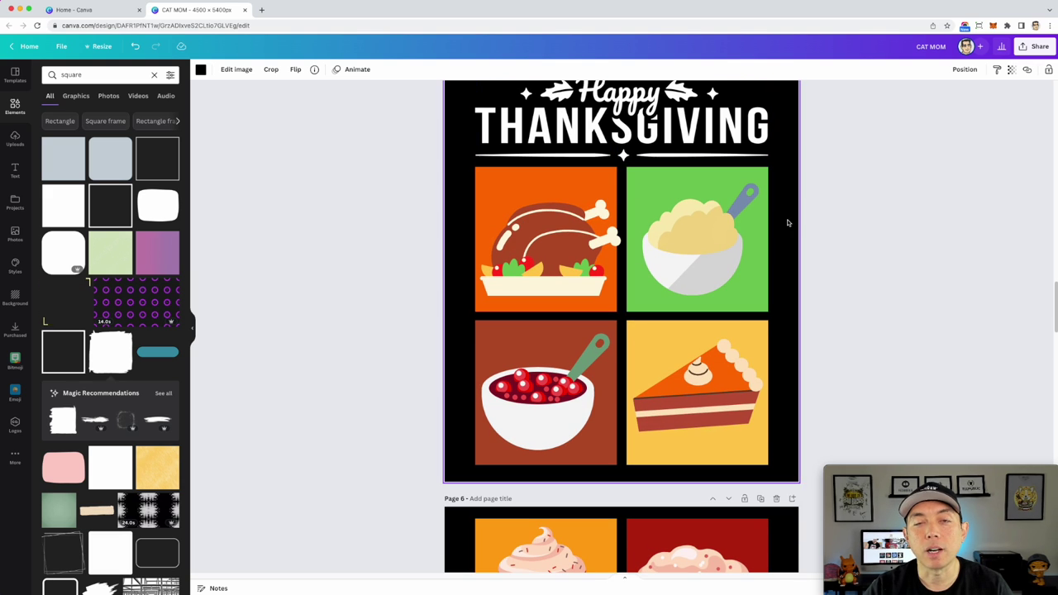